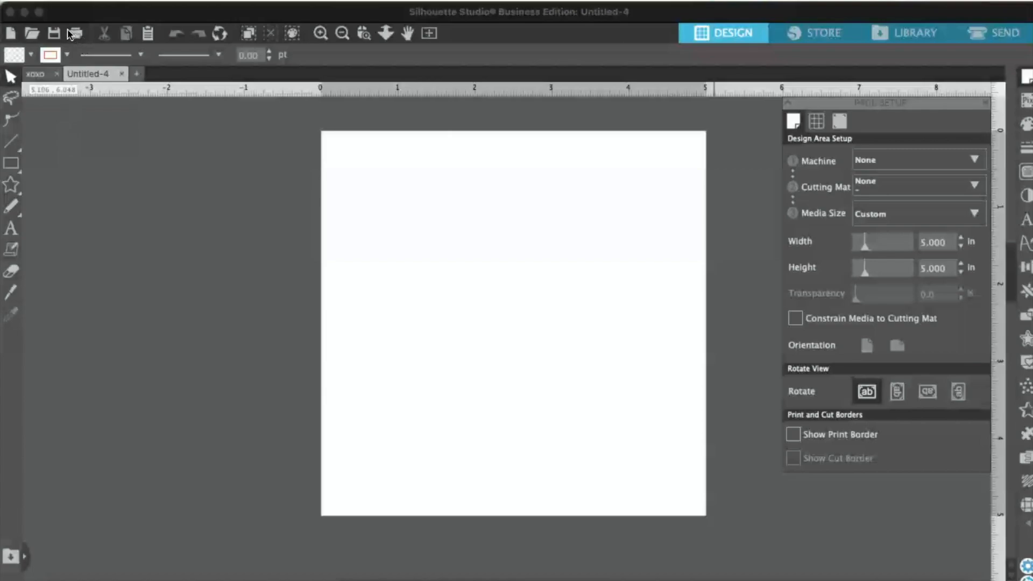
Step: Open the file xoxo2.svg from the Documents folder
click(60, 15)
click(147, 0)
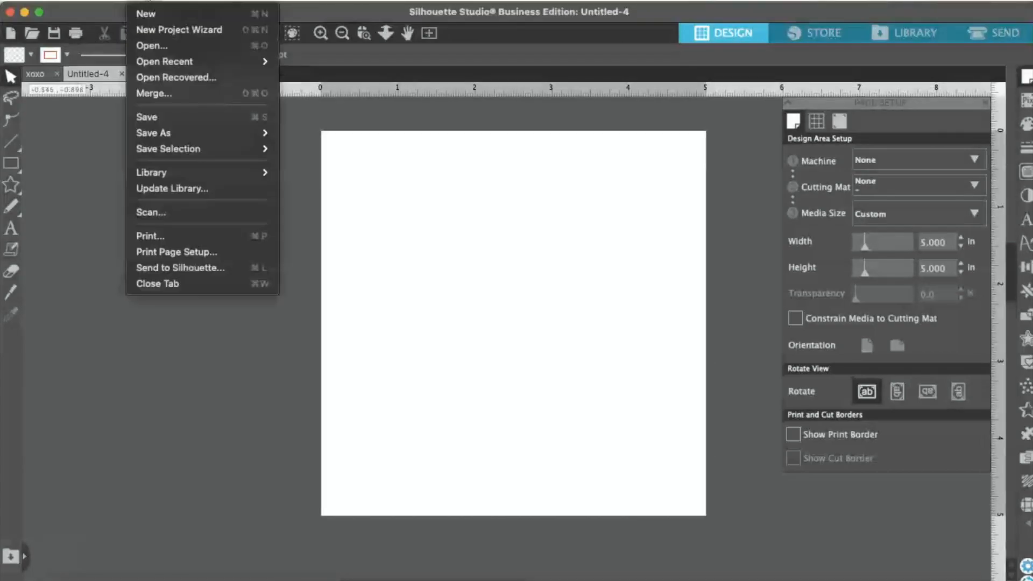
click(159, 47)
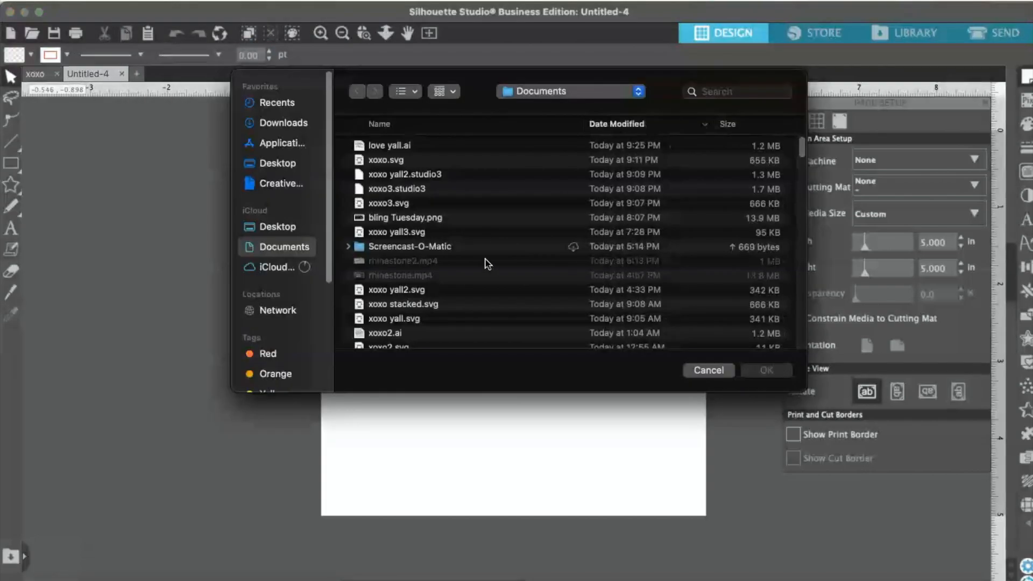
scroll(450, 272, down, 3)
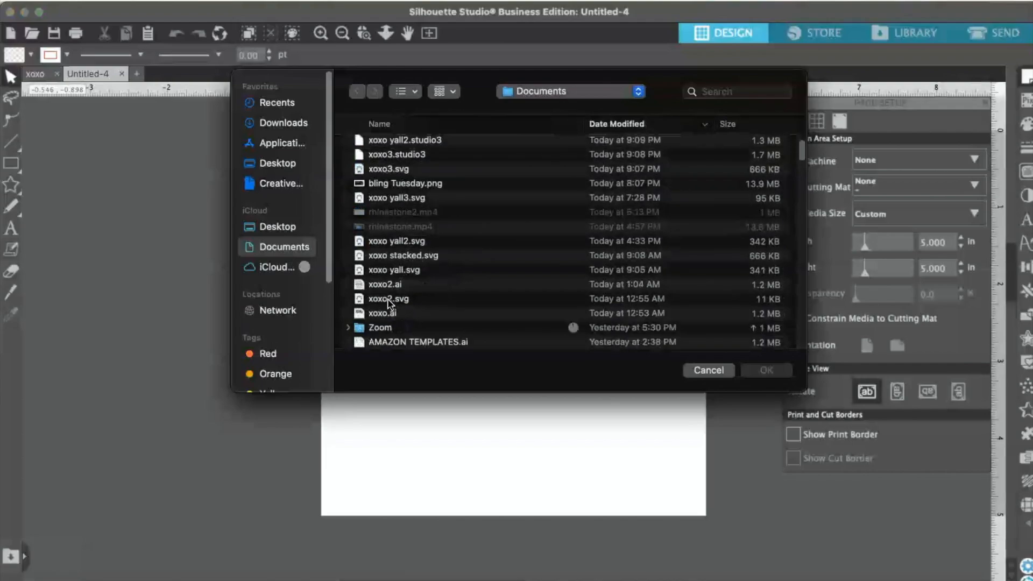
double_click(391, 299)
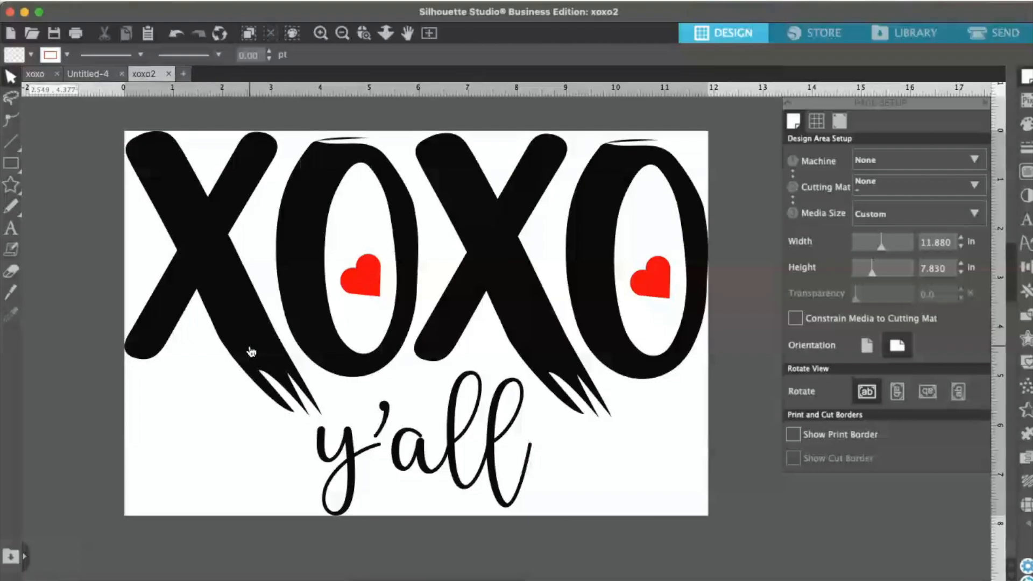
Step: Set both the fill and line colour of the two Xs and the two hearts to red
click(224, 279)
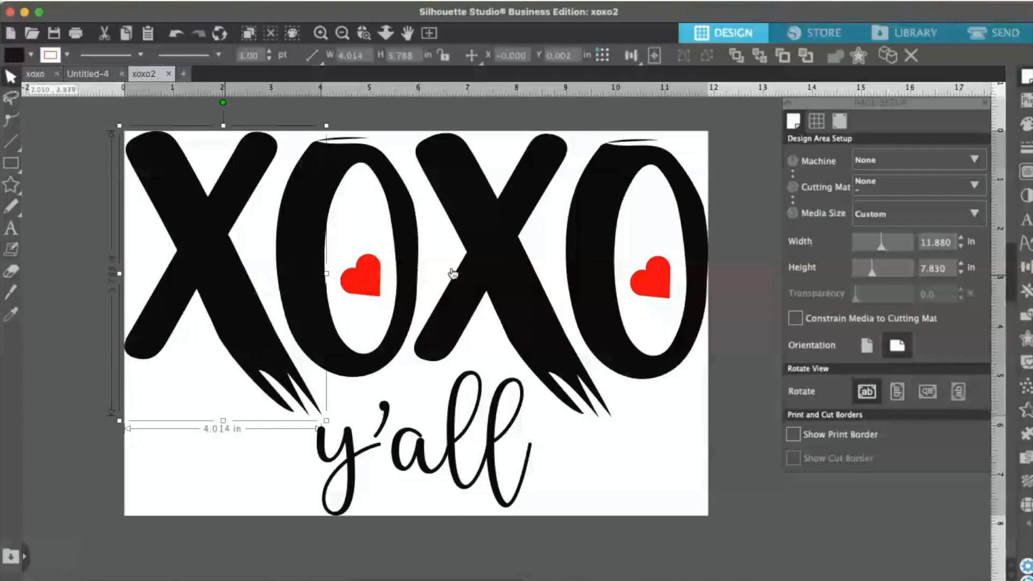
shift+click(495, 266)
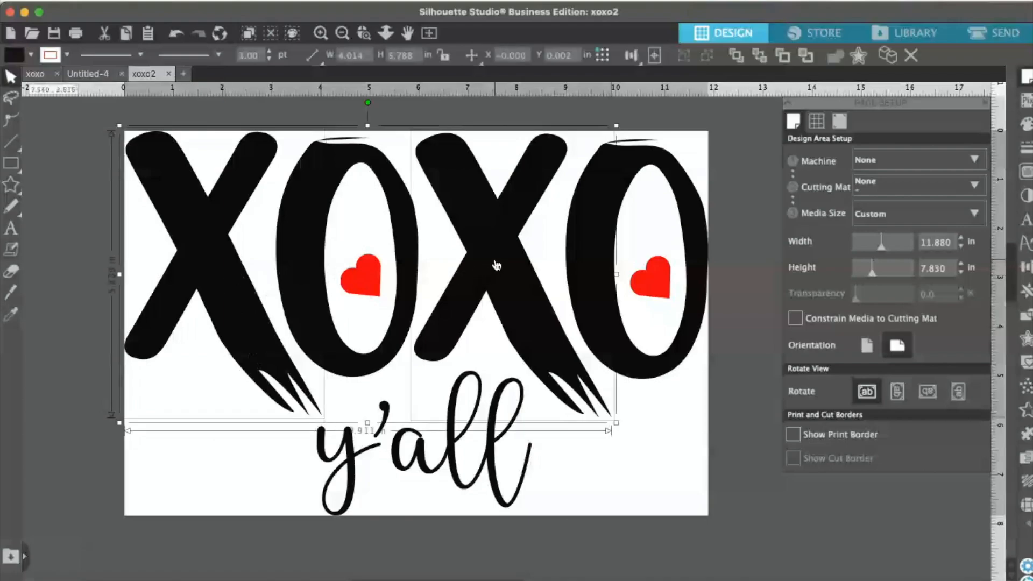
shift+click(366, 275)
shift+click(665, 289)
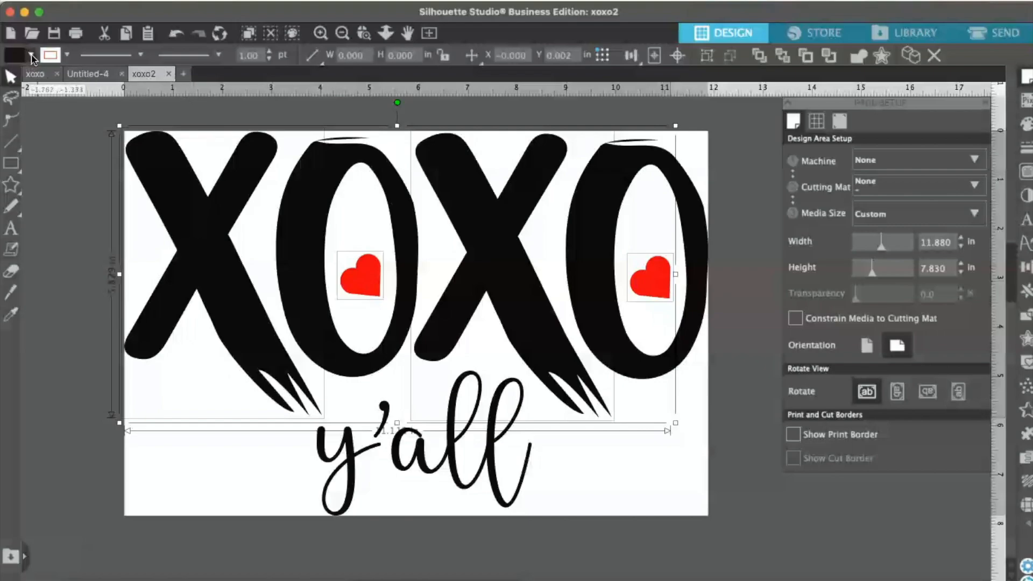
click(31, 56)
click(28, 76)
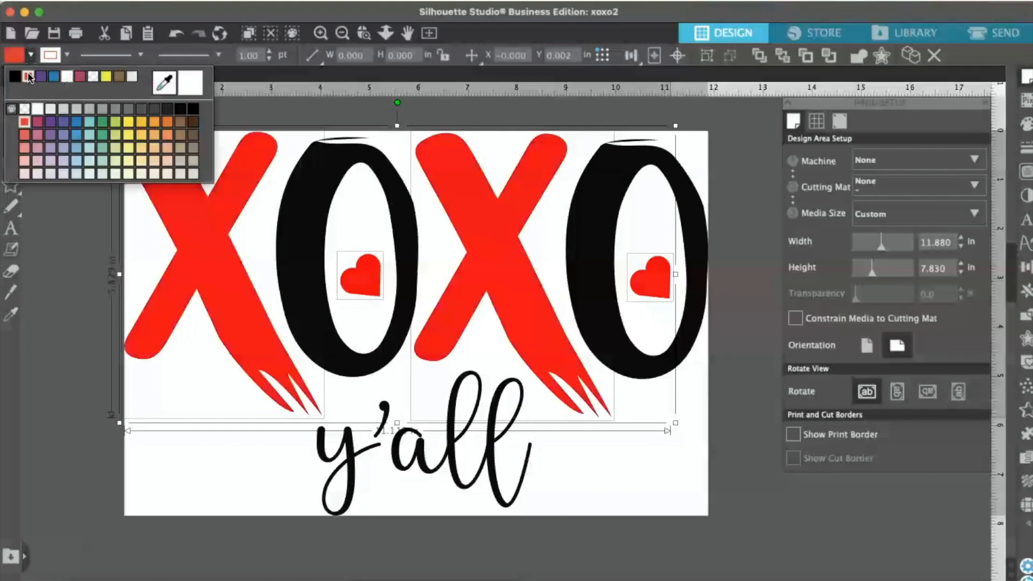
click(67, 55)
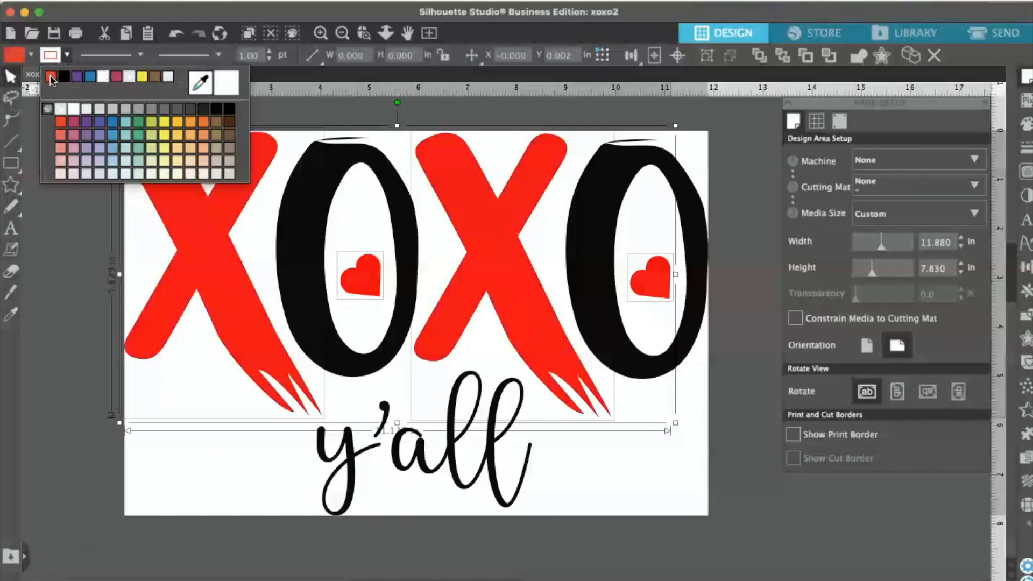
click(51, 79)
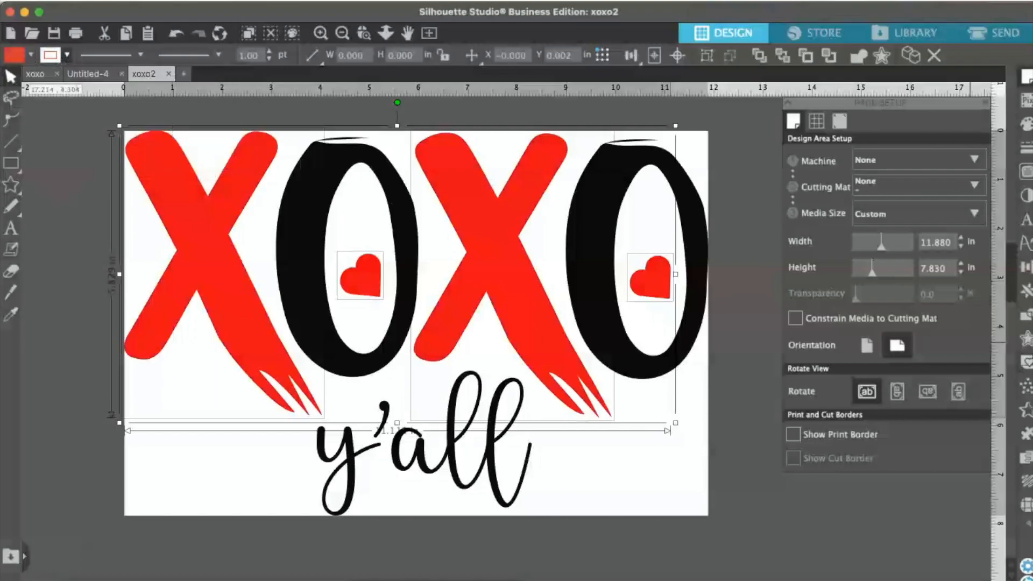
Step: Convert the selected Xs and hearts to 10ss rhinestones using the Edge effect
click(1027, 506)
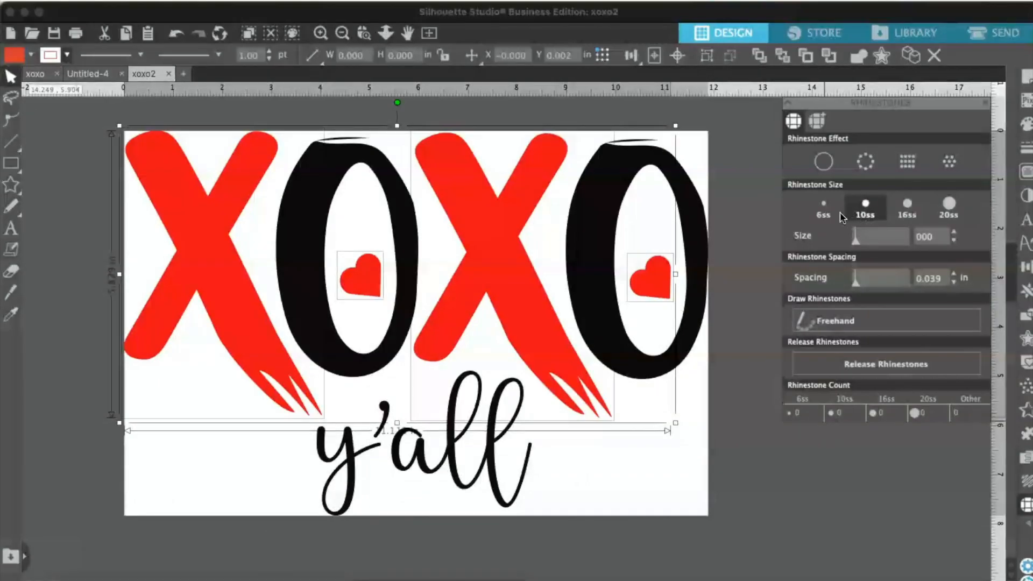
click(907, 208)
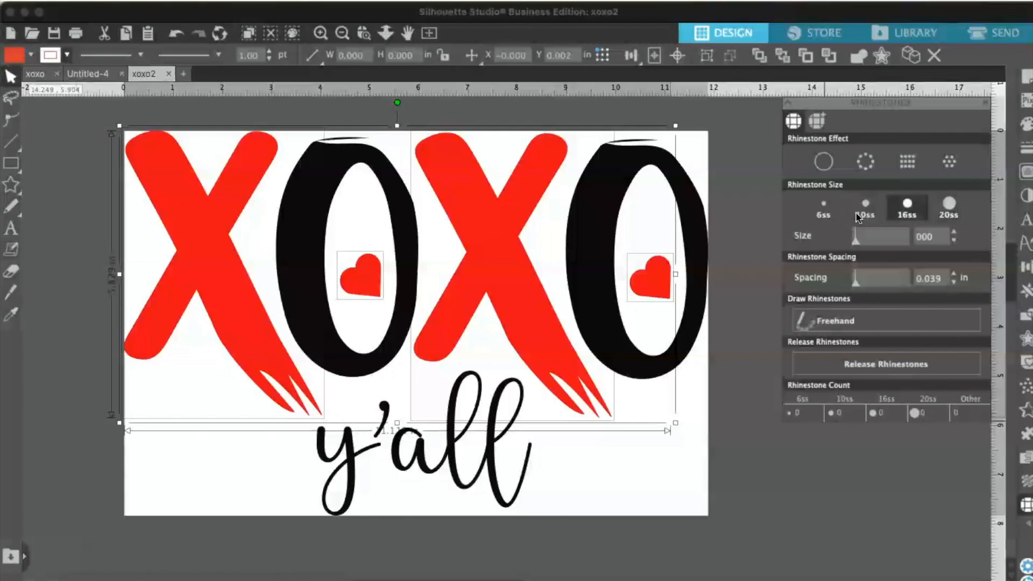
click(864, 211)
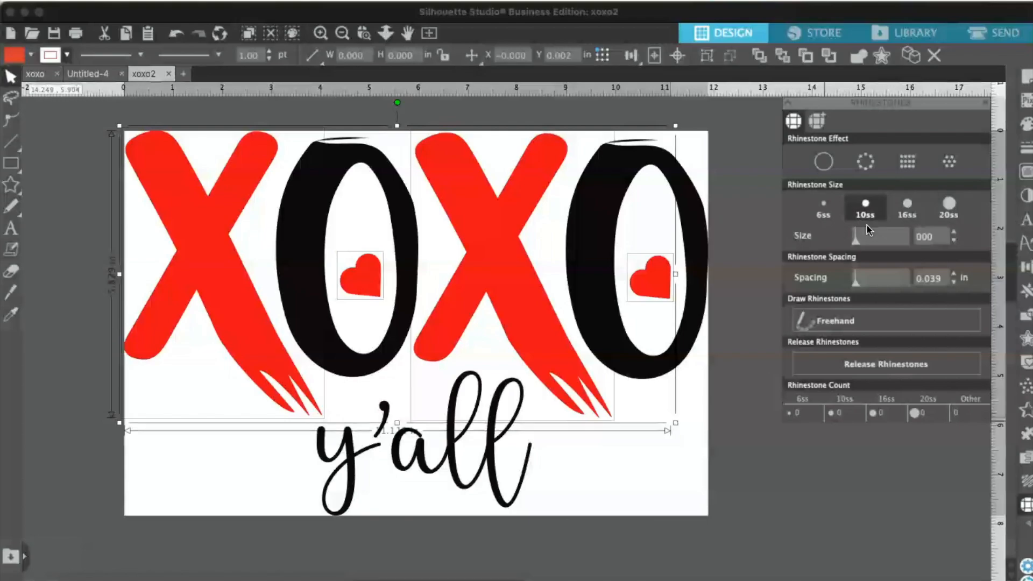
click(866, 162)
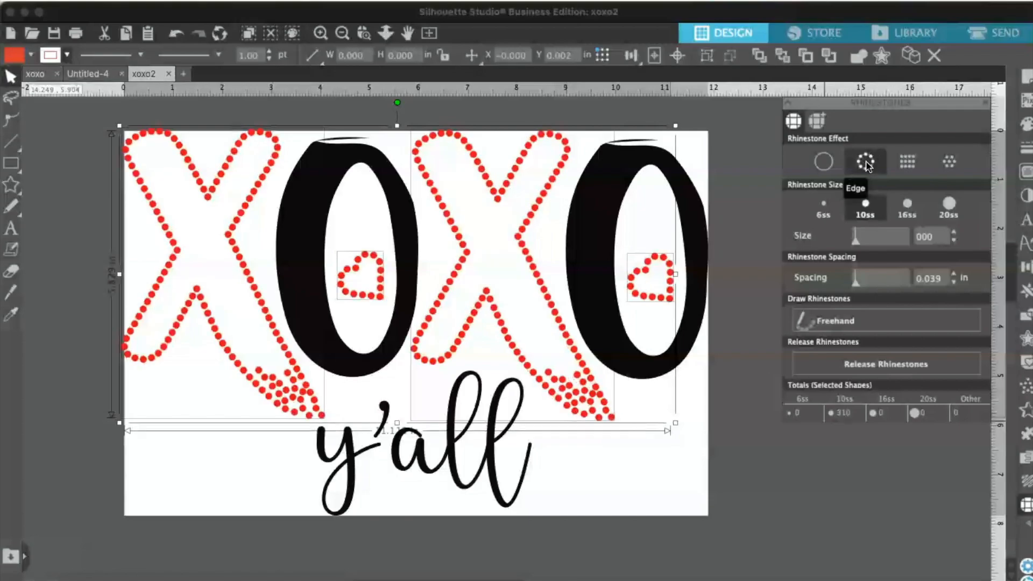
Step: Try the straight-row rhinestone fill and the contour-following radial fill on the Xs and hearts
click(907, 163)
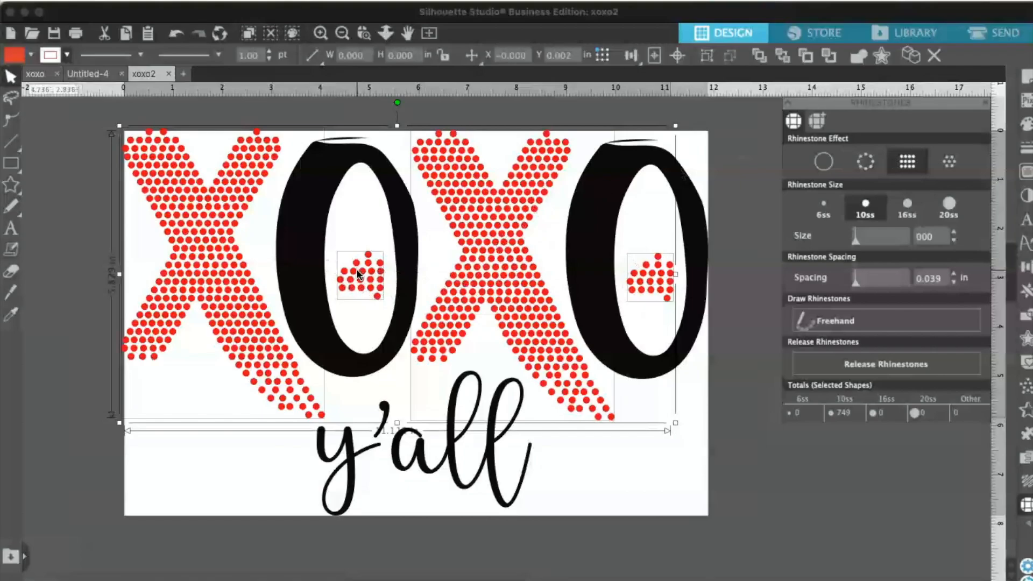
click(950, 163)
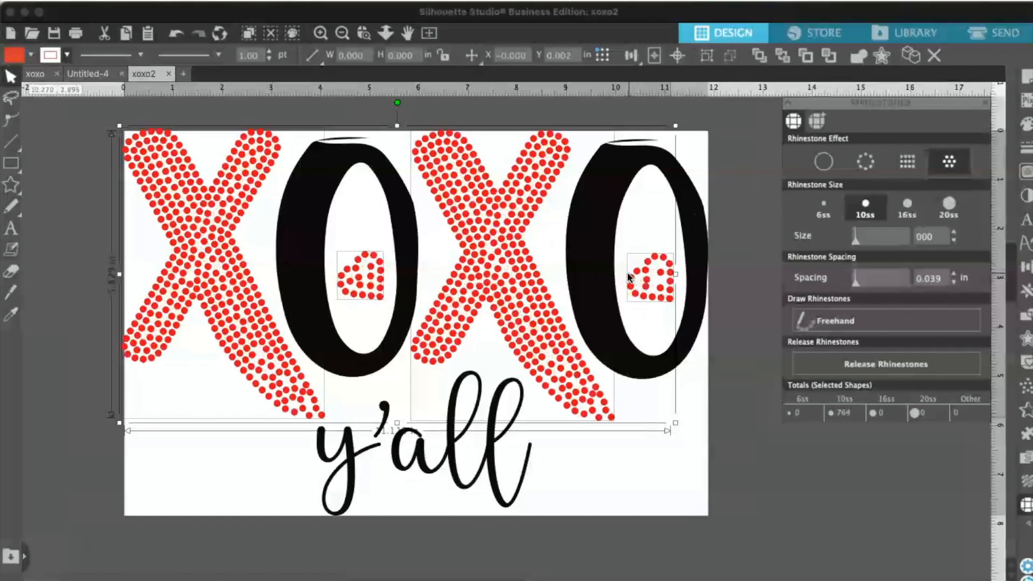
drag(660, 278, 661, 278)
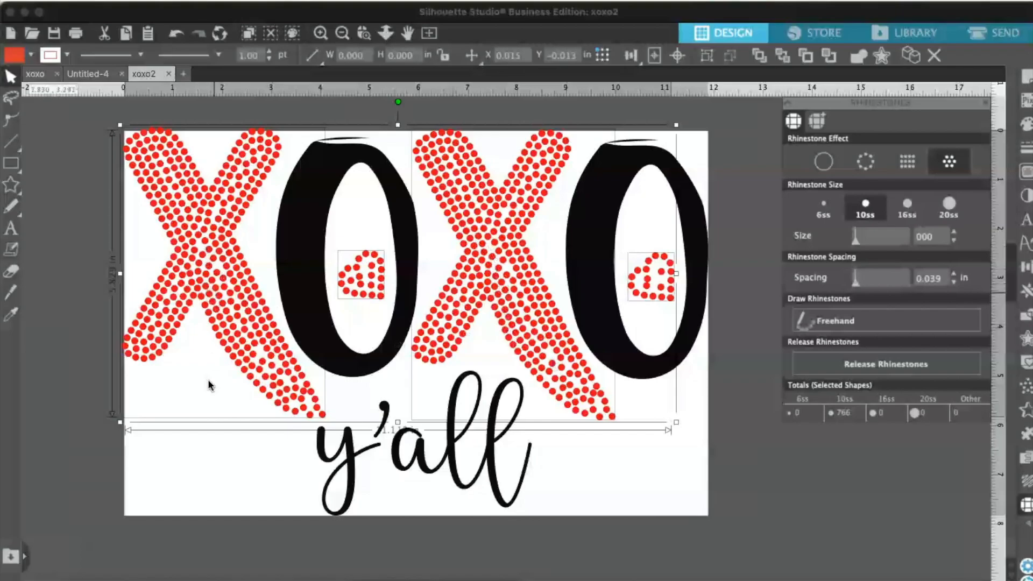
click(195, 522)
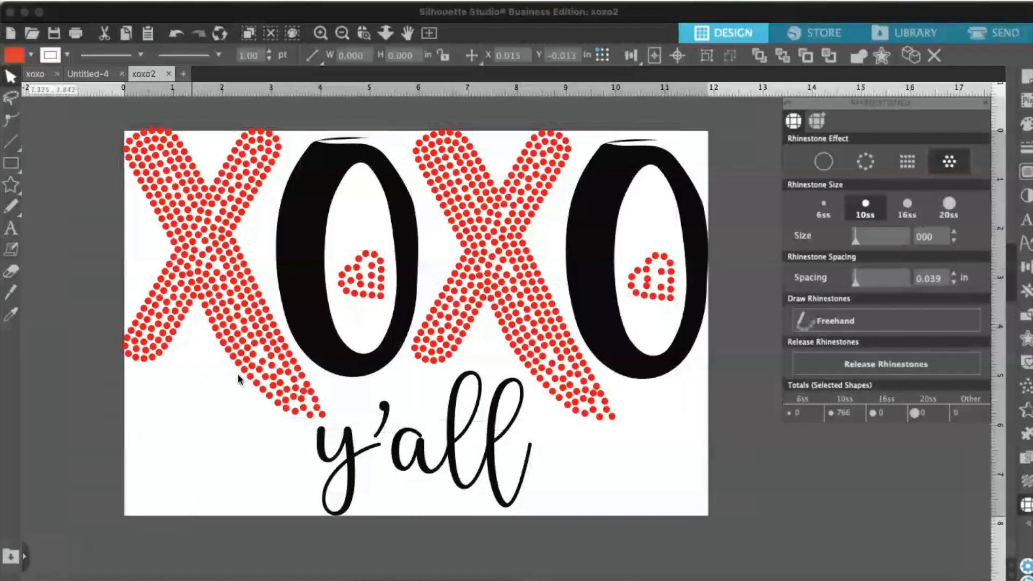
Step: Fill only the two Xs with 10ss rhinestones arranged in straight rows
click(250, 347)
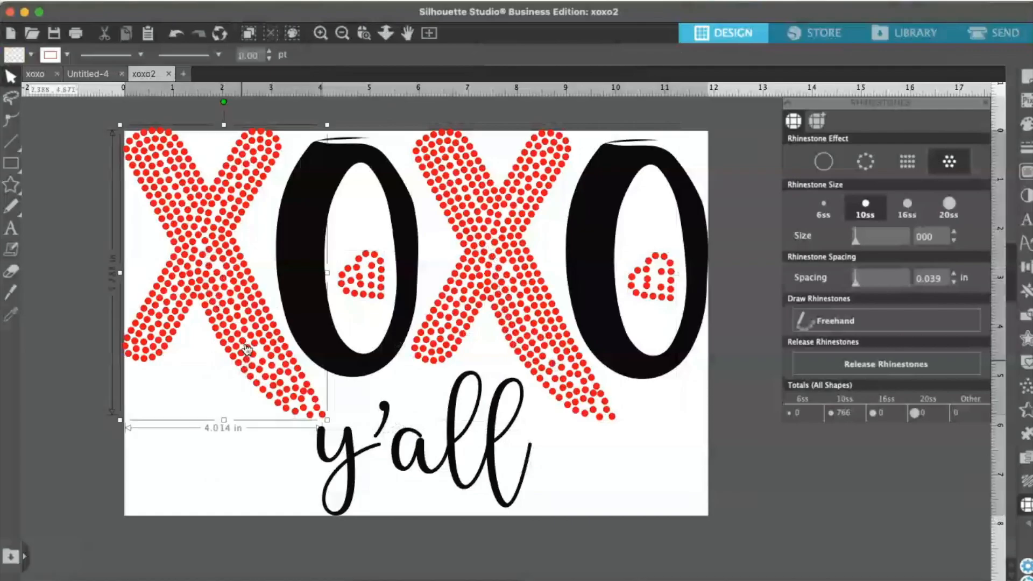
shift+click(536, 330)
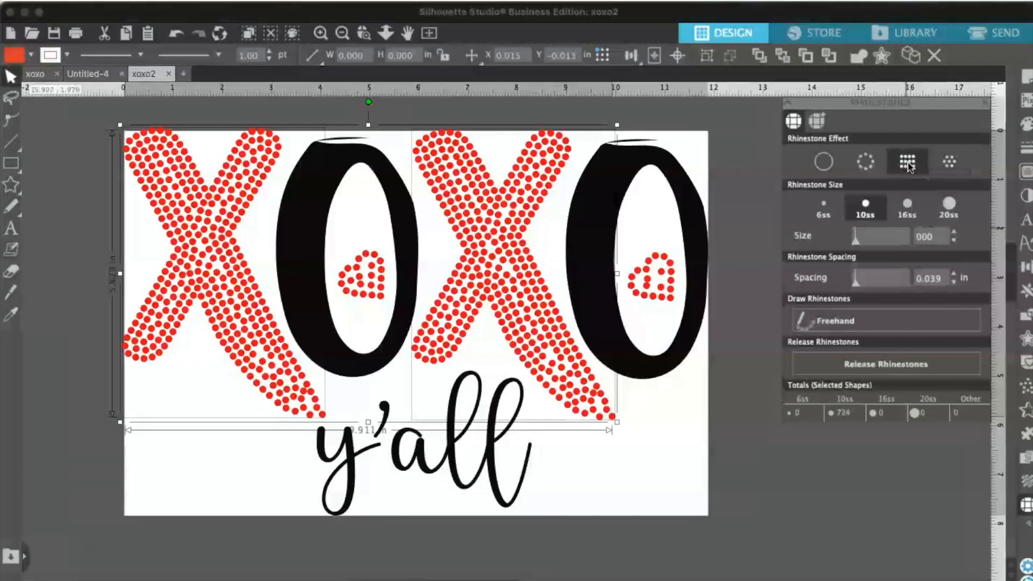
click(908, 162)
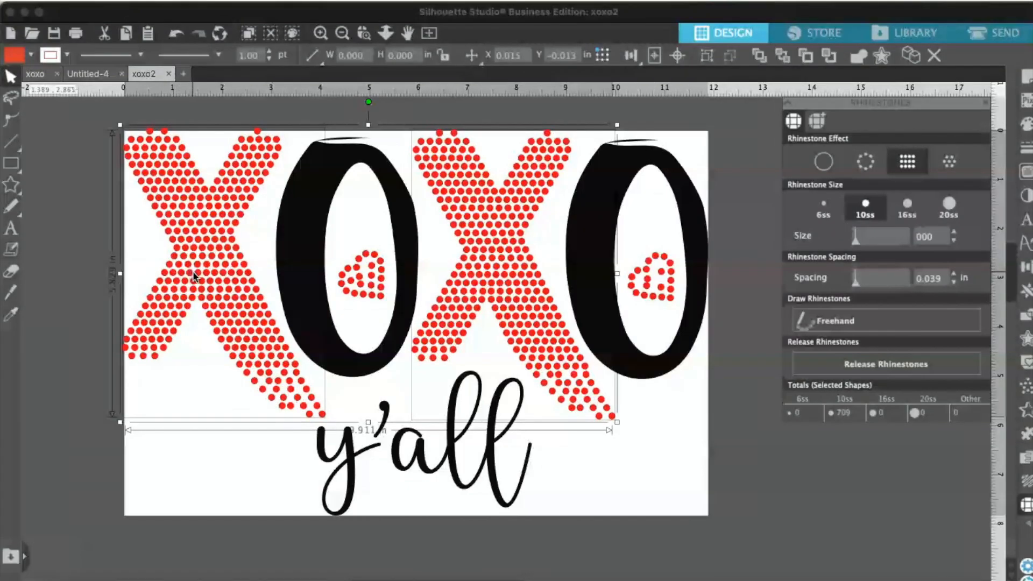
click(694, 490)
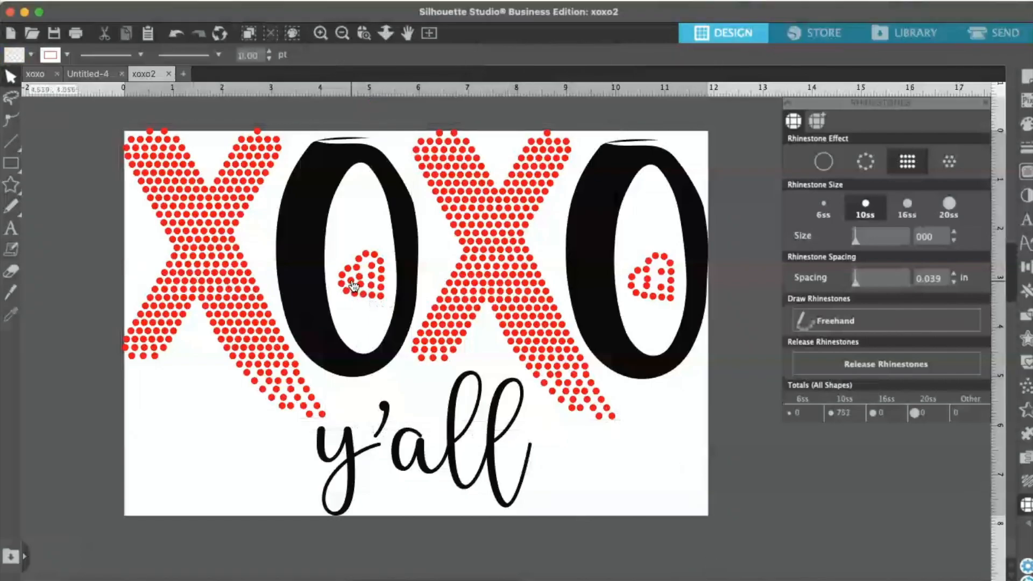
Step: Apply the Edge rhinestone effect at size 10ss to both hearts
click(352, 288)
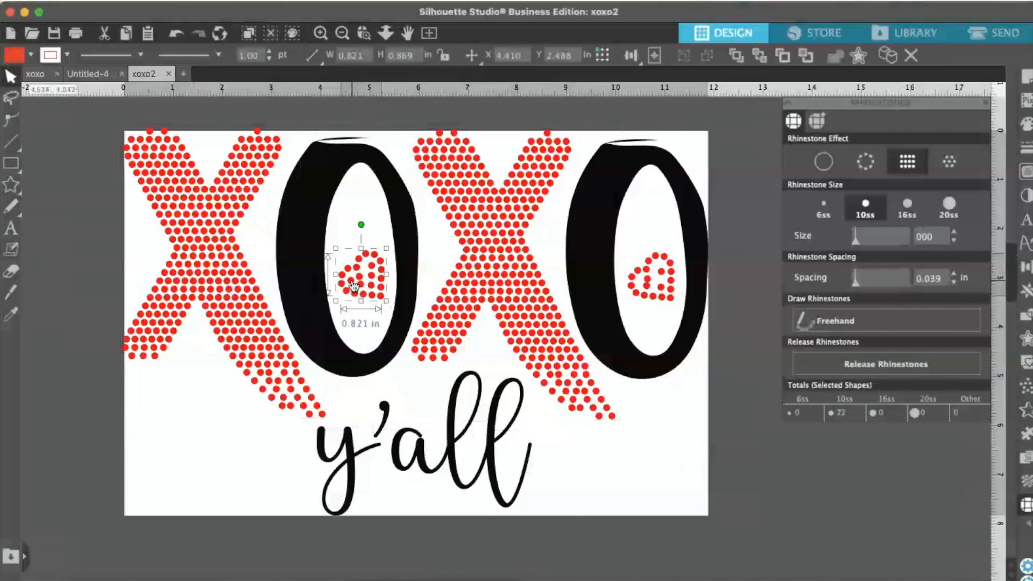
shift+click(656, 283)
click(863, 162)
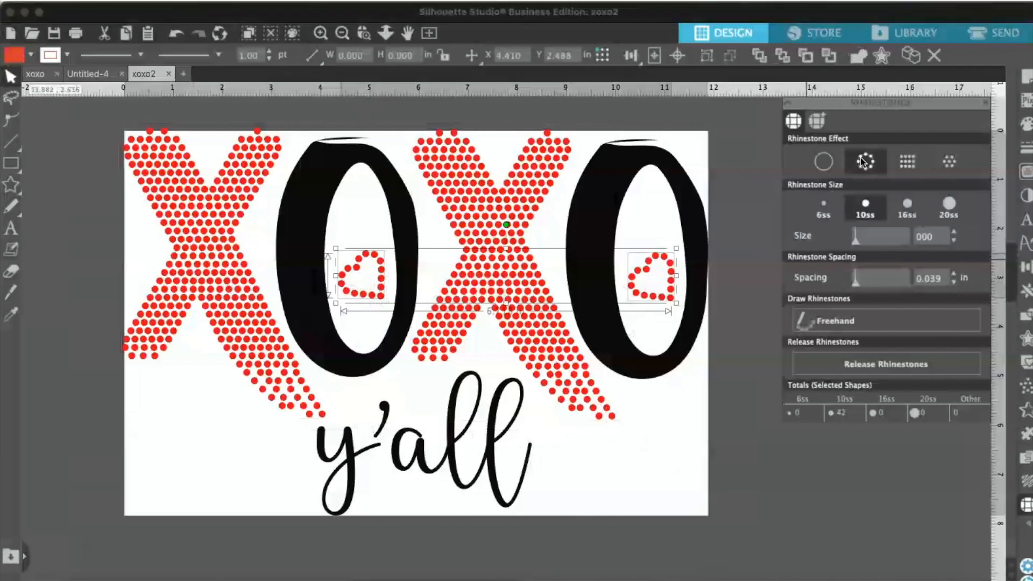
click(706, 438)
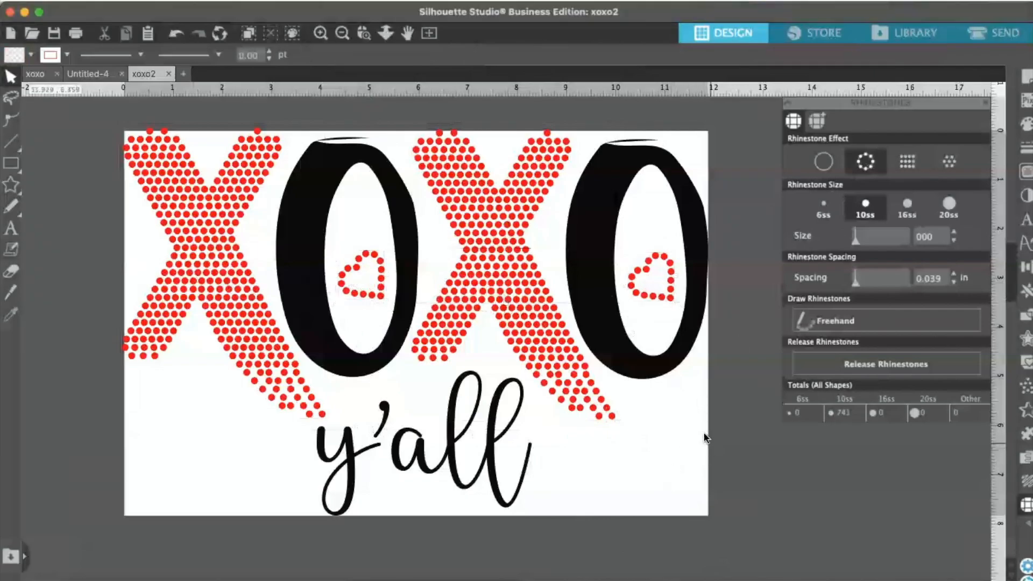
Step: Group the two red rhinestone Xs and both hearts together
click(660, 293)
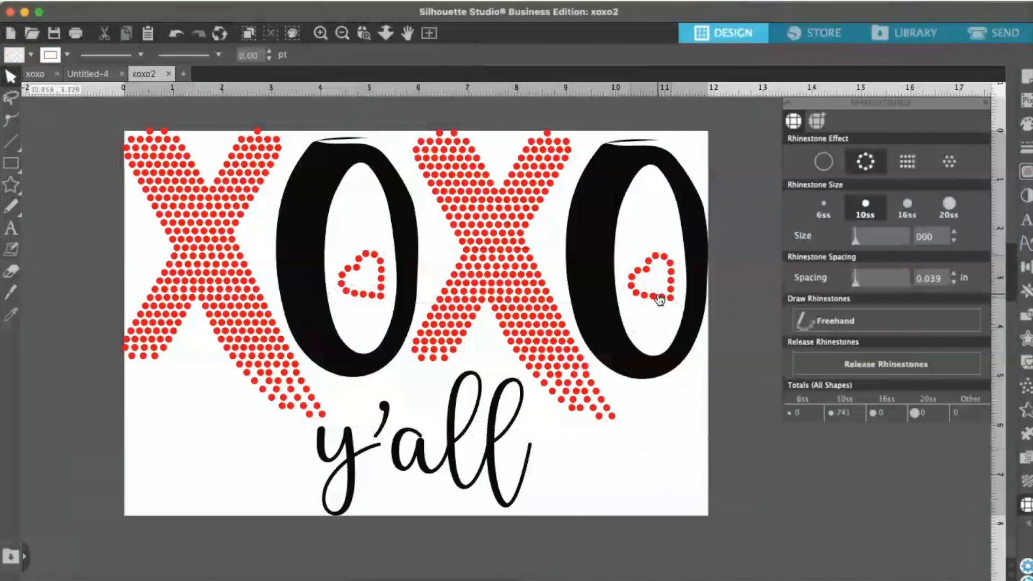
shift+click(475, 283)
shift+click(351, 295)
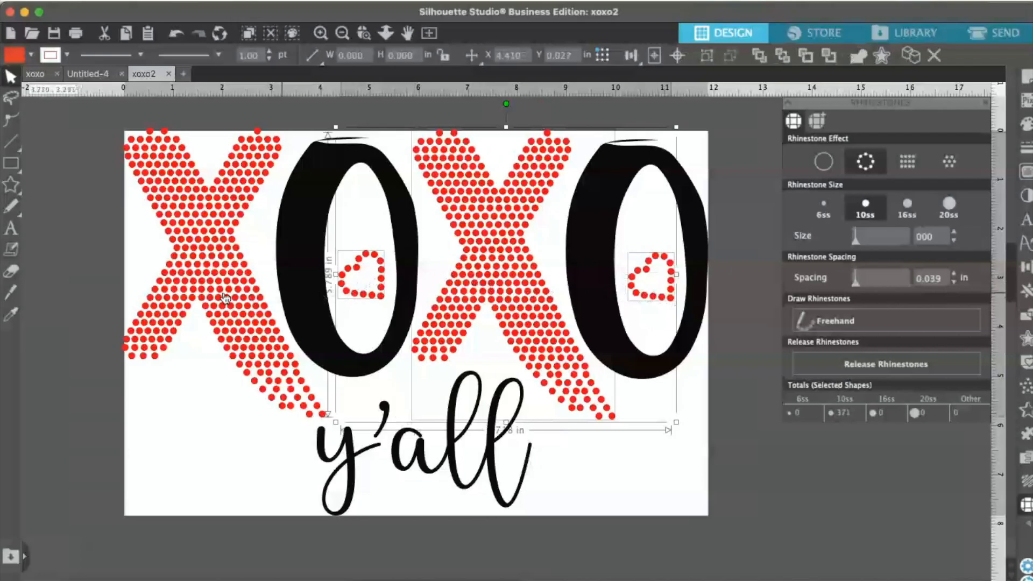
shift+click(214, 295)
right_click(214, 294)
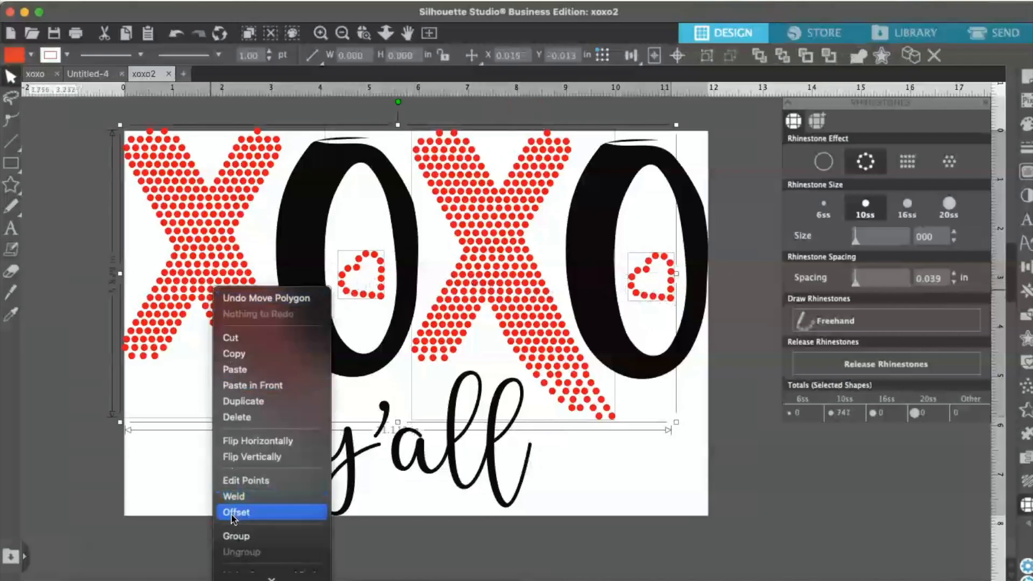
click(243, 537)
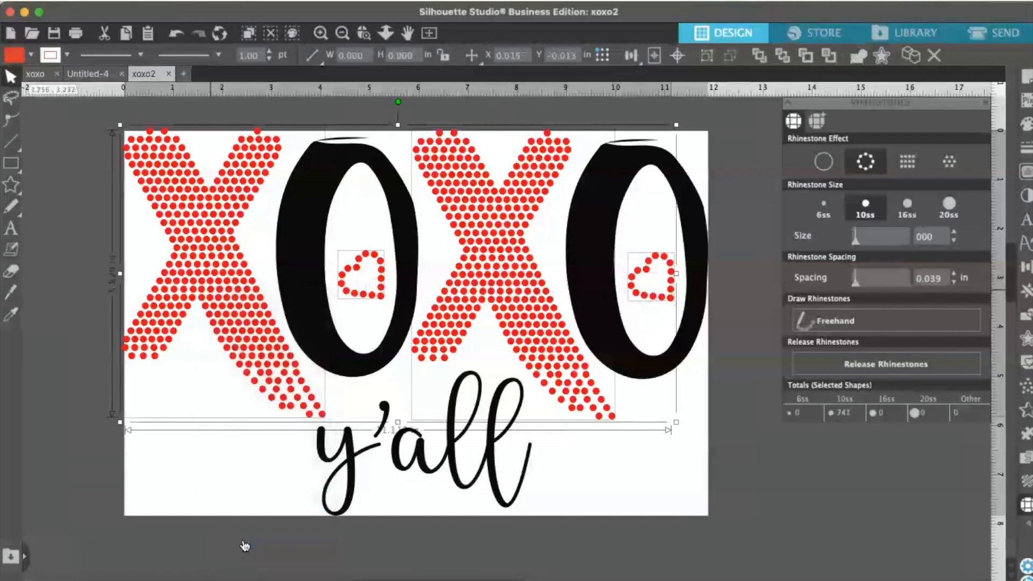
click(624, 543)
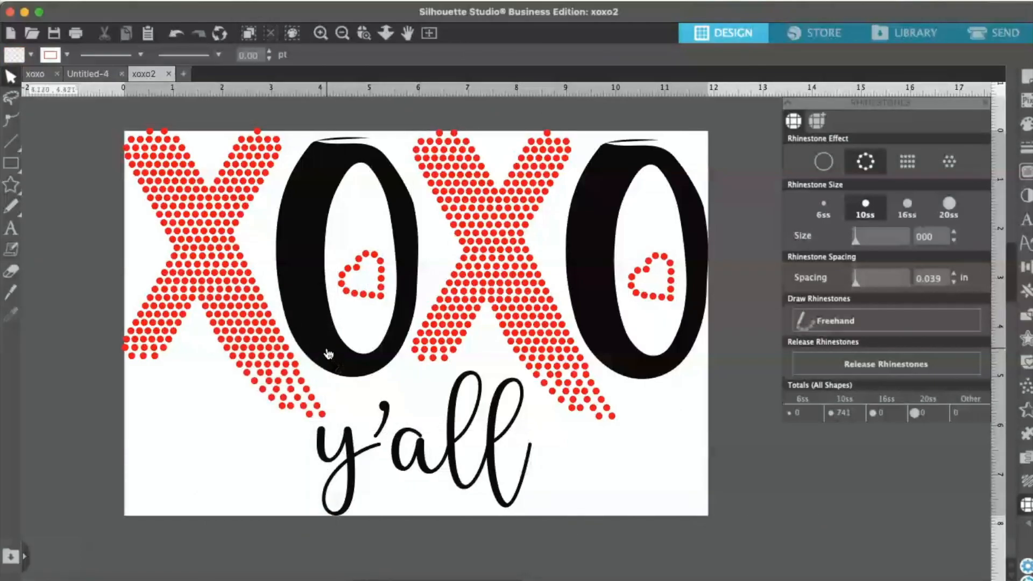
Step: Fill the two black Os with 10ss rhinestones arranged in straight rows
click(328, 353)
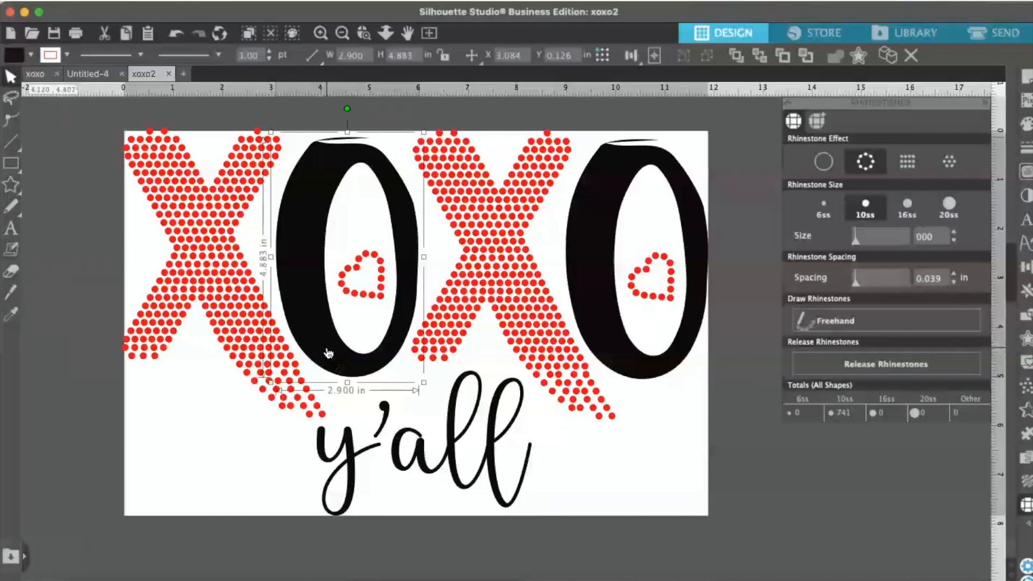
shift+click(620, 360)
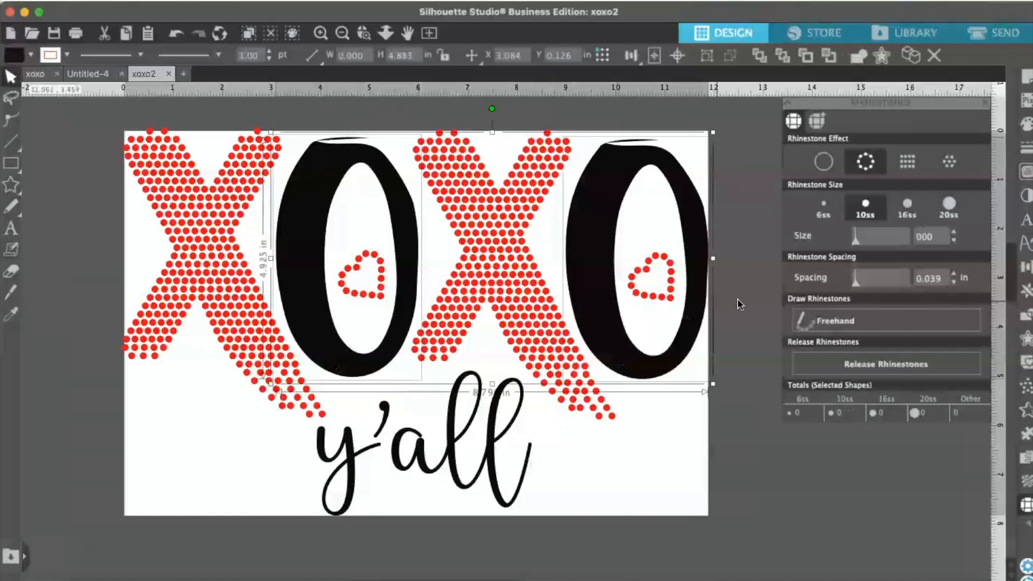
click(865, 161)
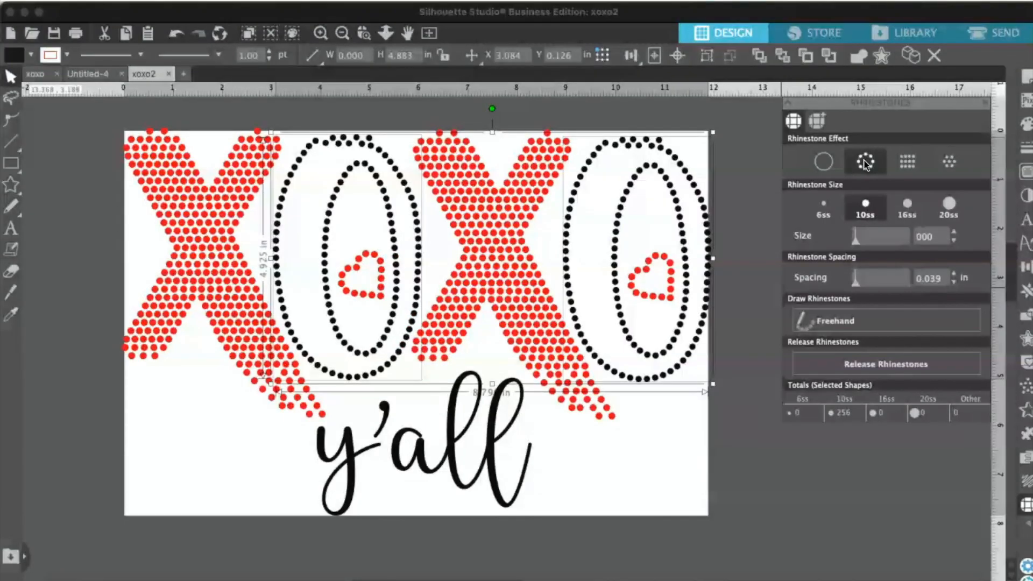
click(907, 171)
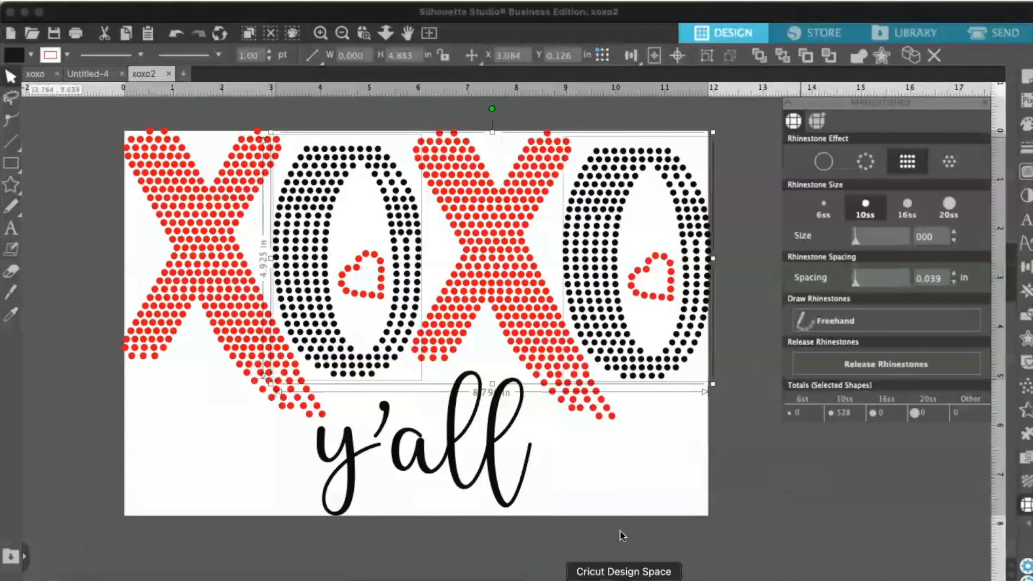
click(653, 474)
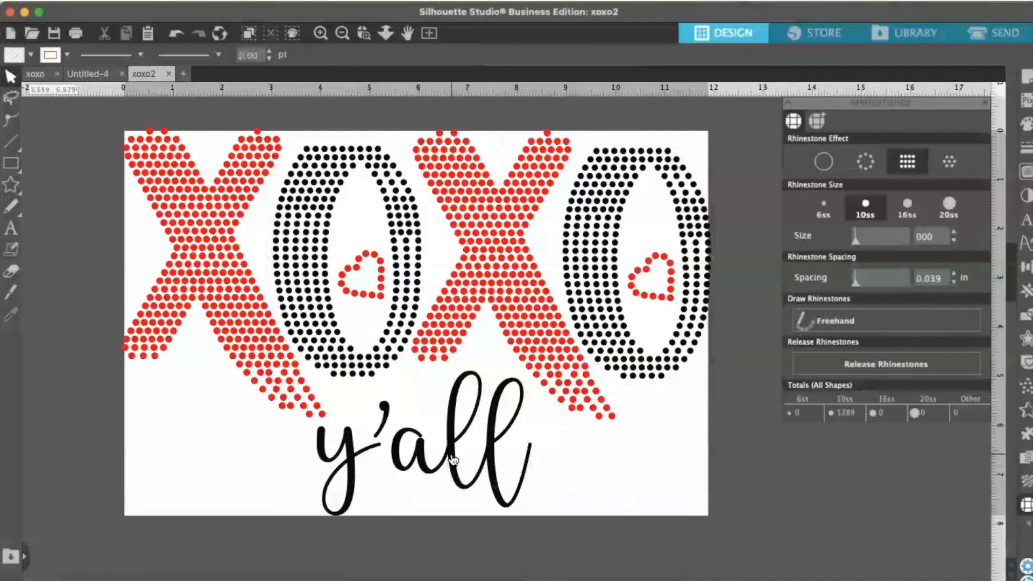
Step: Remove the original "y'all" lettering below the rhinestone XOXO
click(454, 459)
mouse_move(454, 459)
mouse_down()
mouse_move(466, 449)
mouse_move(457, 450)
mouse_up()
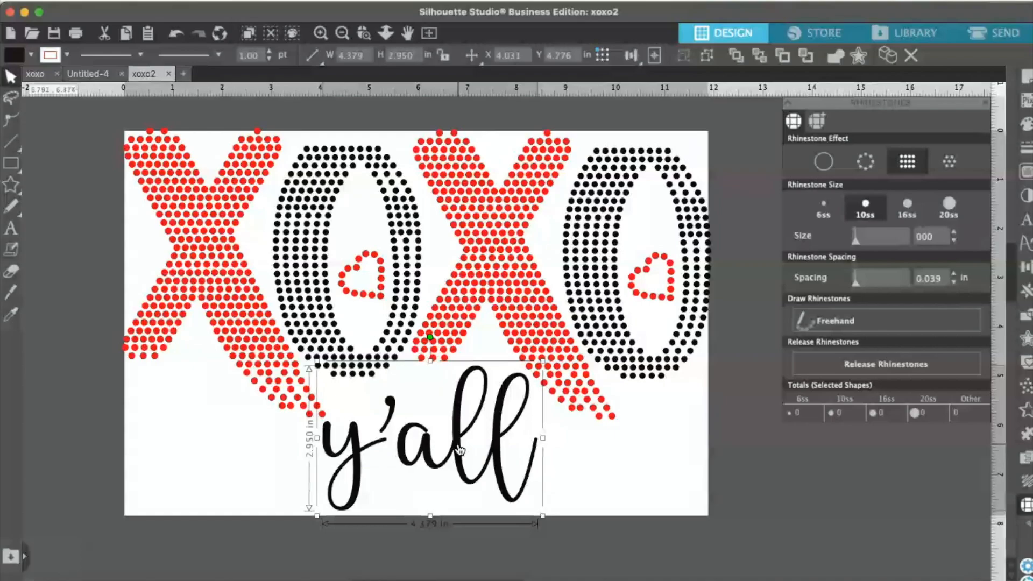
scroll(610, 398, down, 2)
scroll(611, 399, down, 3)
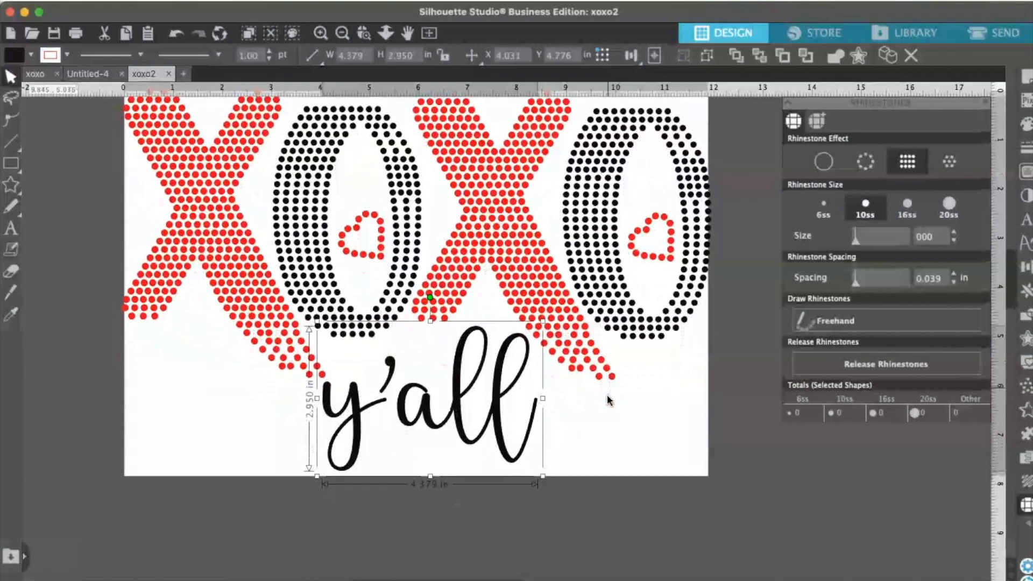
scroll(609, 398, down, 1)
scroll(336, 507, down, 1)
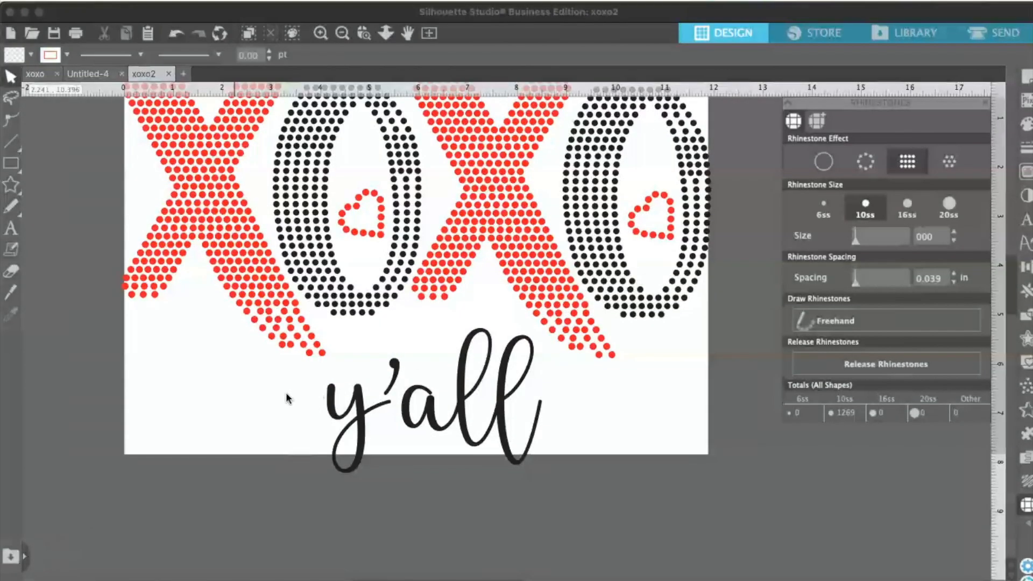
drag(285, 392, 567, 448)
key(Delete)
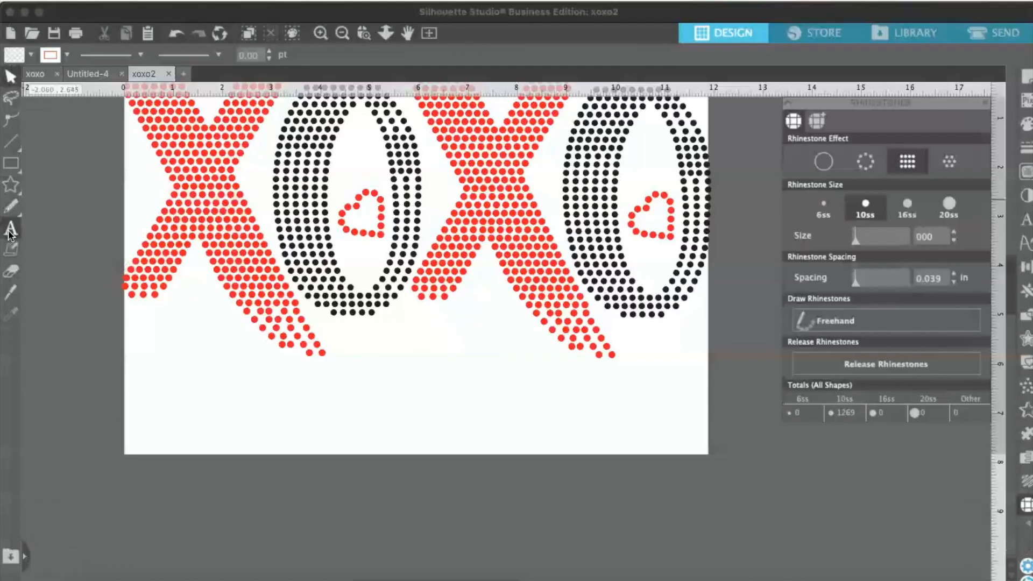
Step: Add the text "y'all" in the empty area below the rhinestone XOXO
click(12, 231)
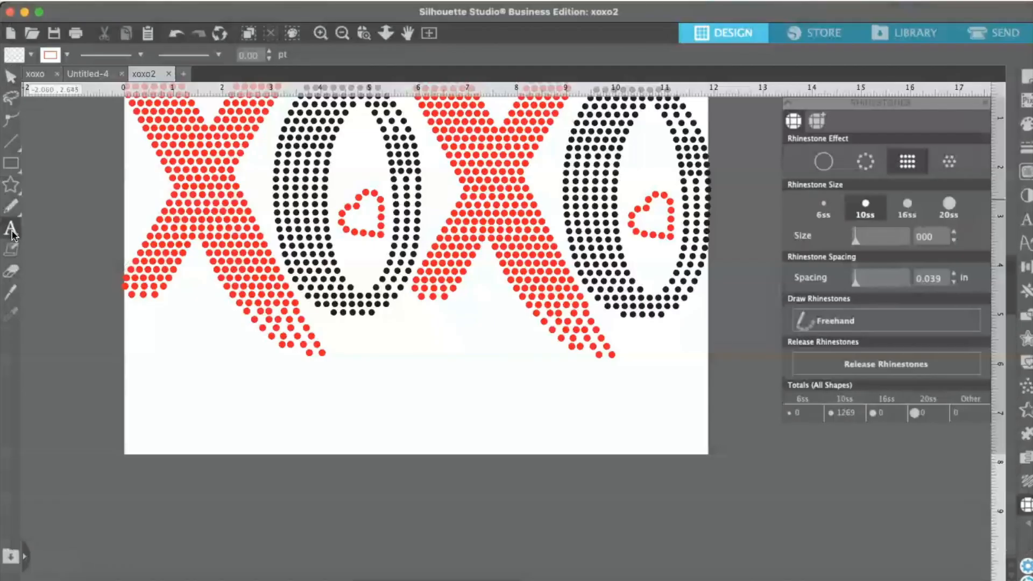
click(357, 408)
text(y'all)
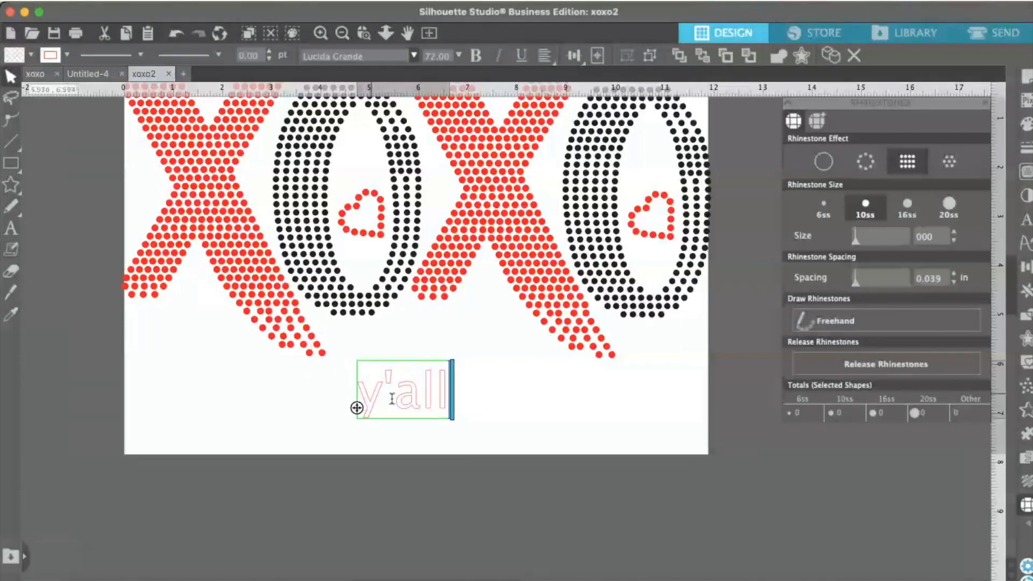
click(411, 397)
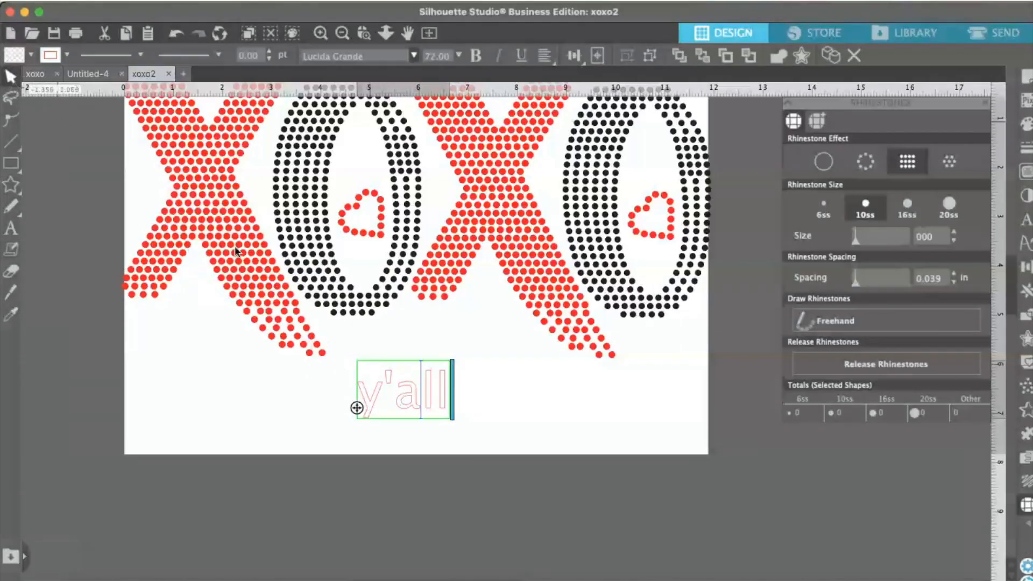
key(Escape)
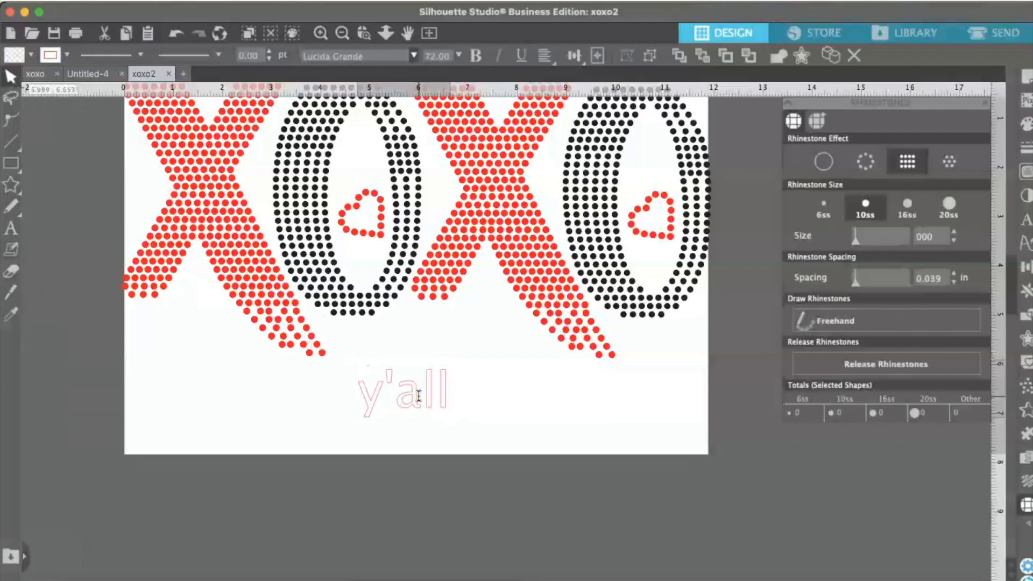
Step: Set the "y'all" text in the Masha font and enlarge it proportionally to about 3.03 in wide
click(420, 399)
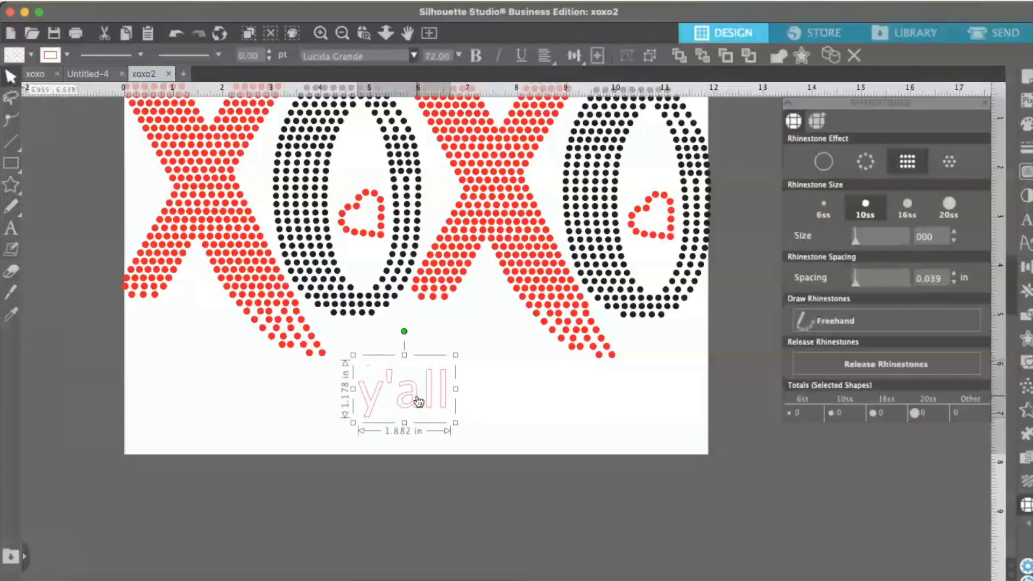
click(413, 56)
scroll(377, 183, up, 5)
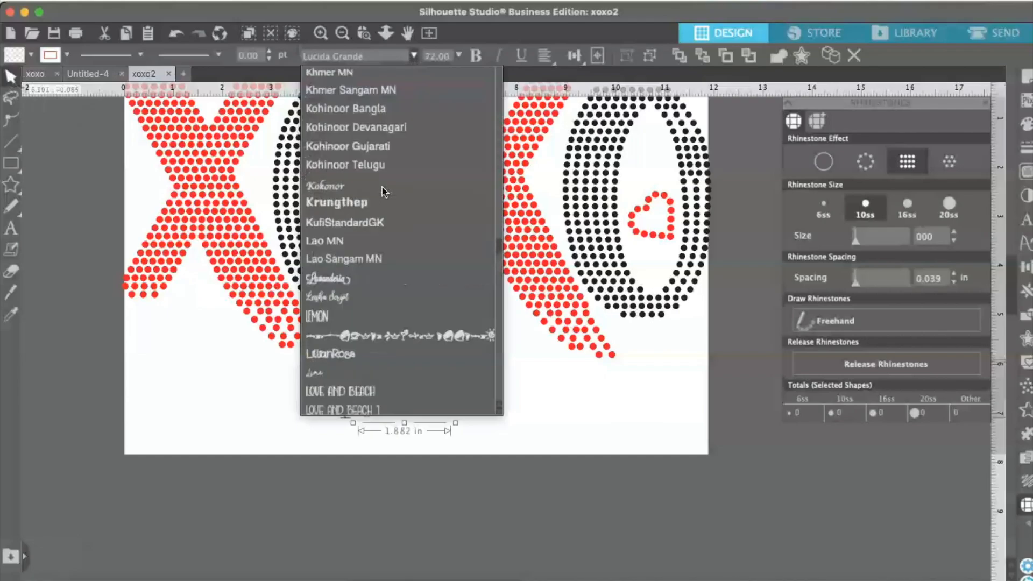
scroll(386, 189, up, 10)
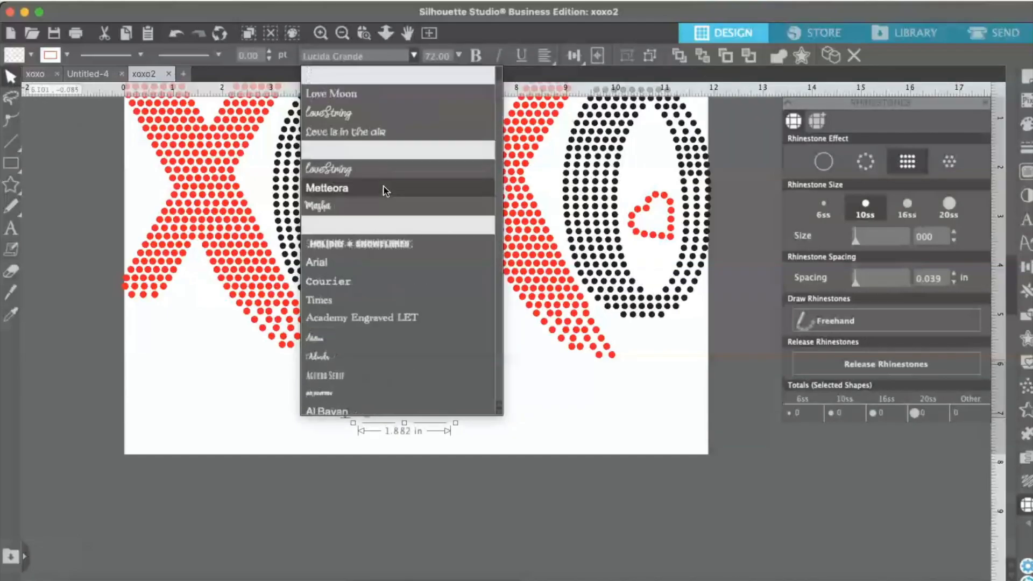
click(376, 205)
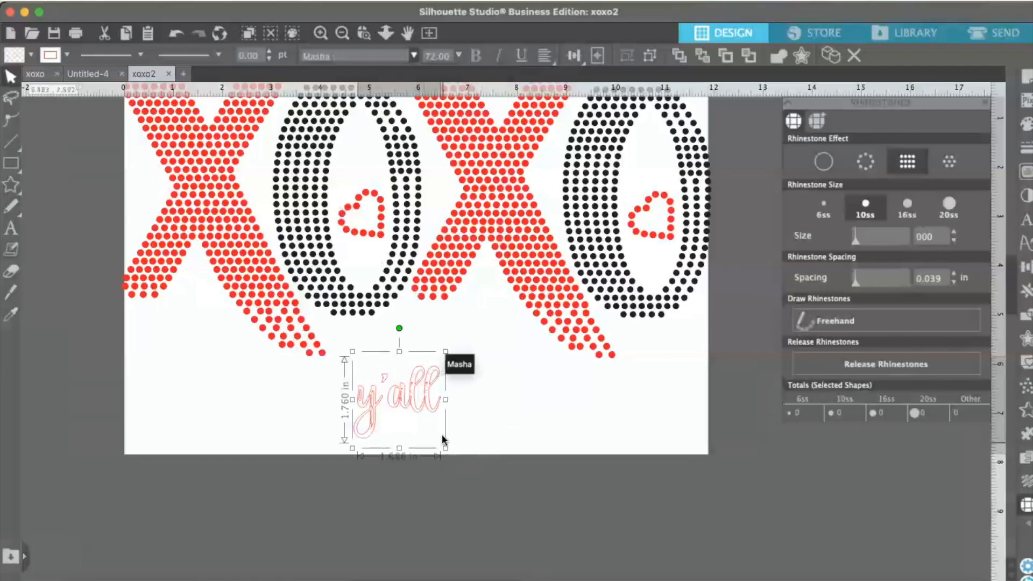
drag(446, 449, 494, 446)
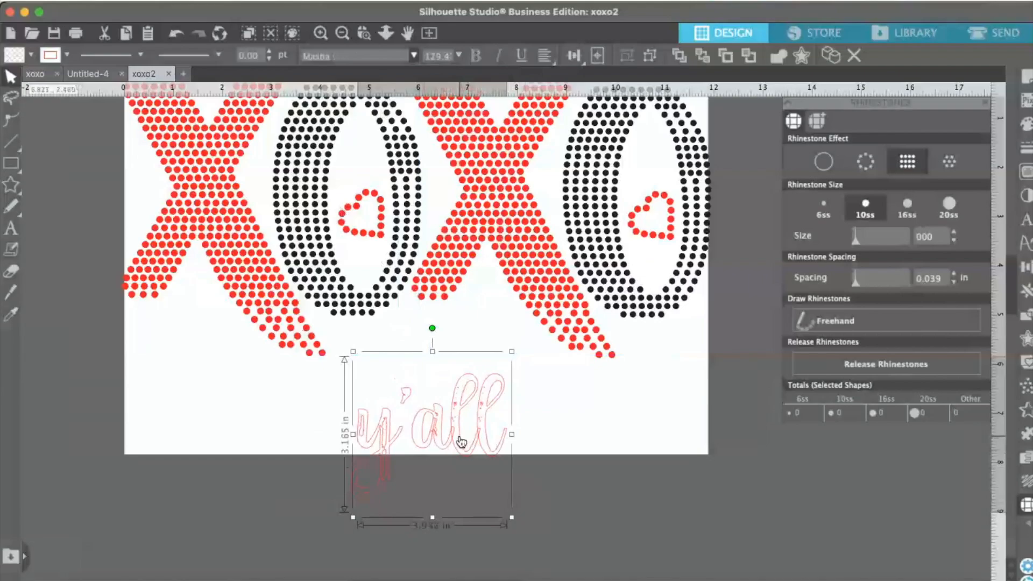
Step: Fill the "y'all" text with black and set its outline colour to black
click(30, 56)
click(27, 78)
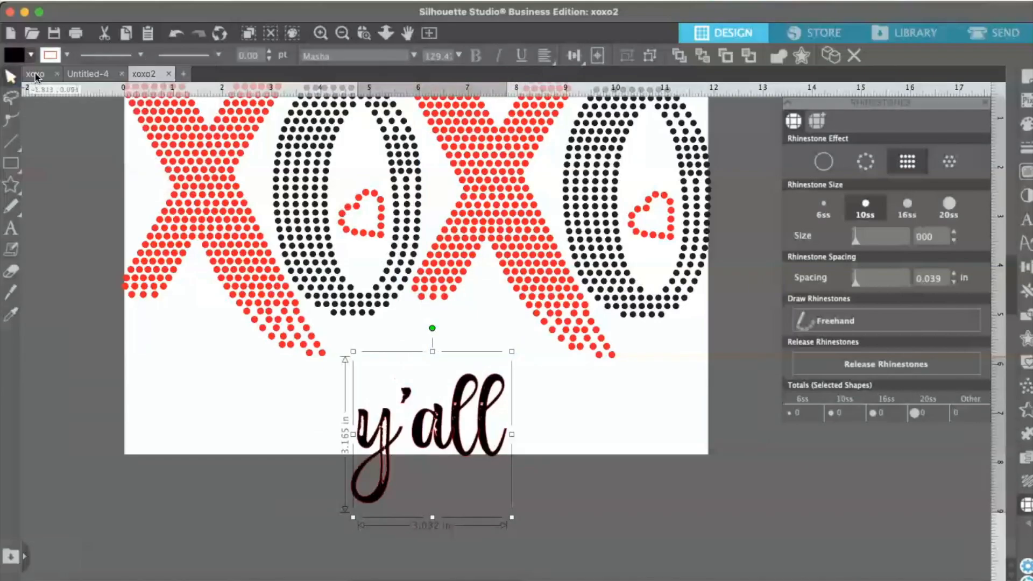
click(68, 56)
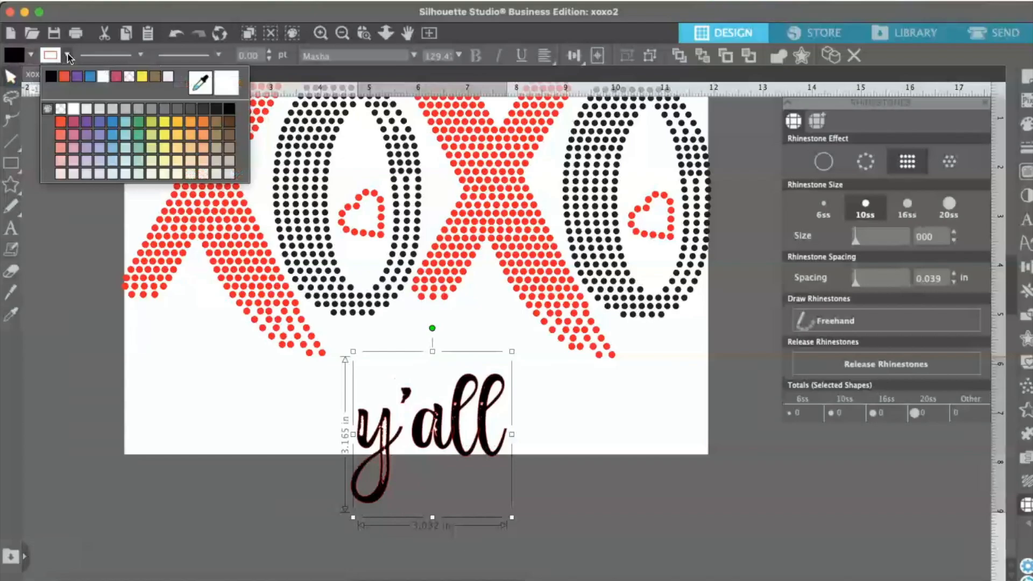
click(51, 77)
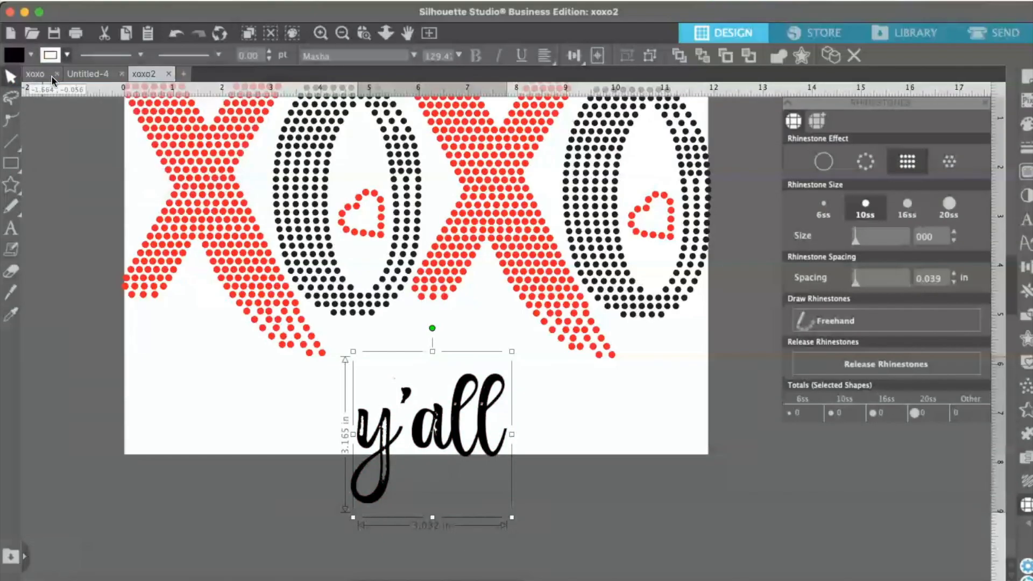
Step: Move the "y'all" text up closer to XOXO and enlarge it to about 4.55 in high
drag(452, 434, 465, 400)
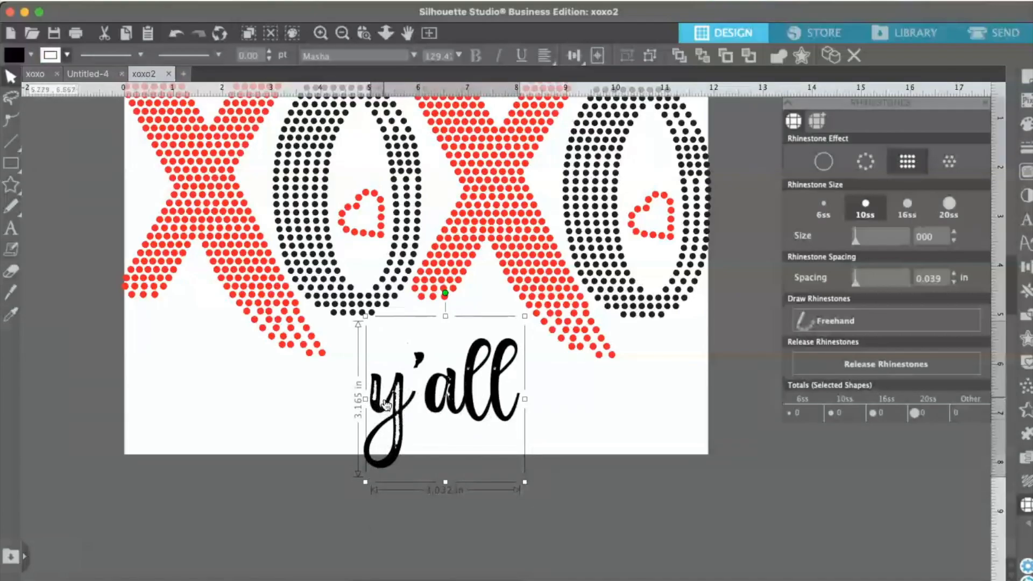
drag(391, 397, 389, 386)
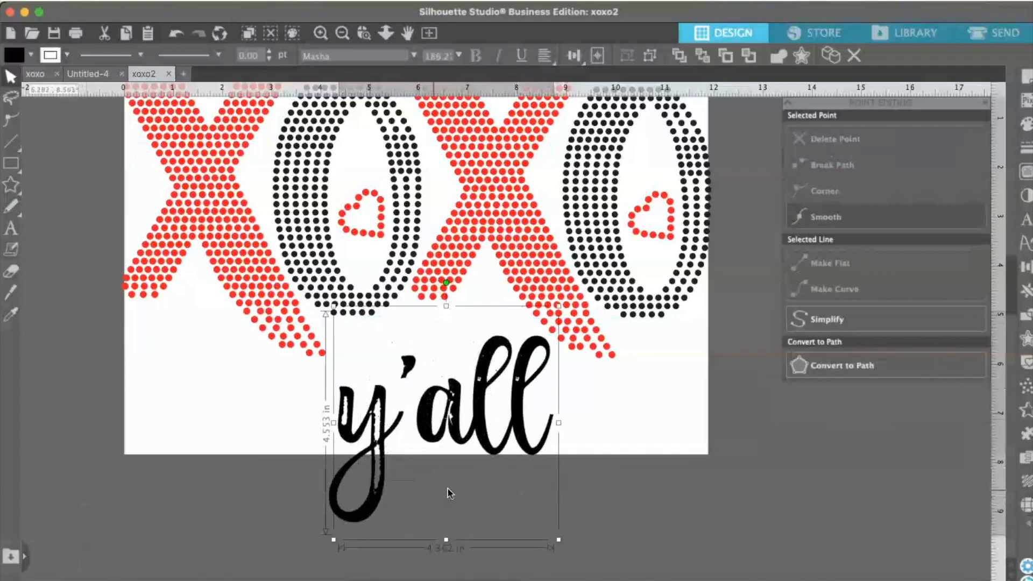
Step: Release the compound path of the "y'all" text
right_click(378, 440)
scroll(431, 548, down, 5)
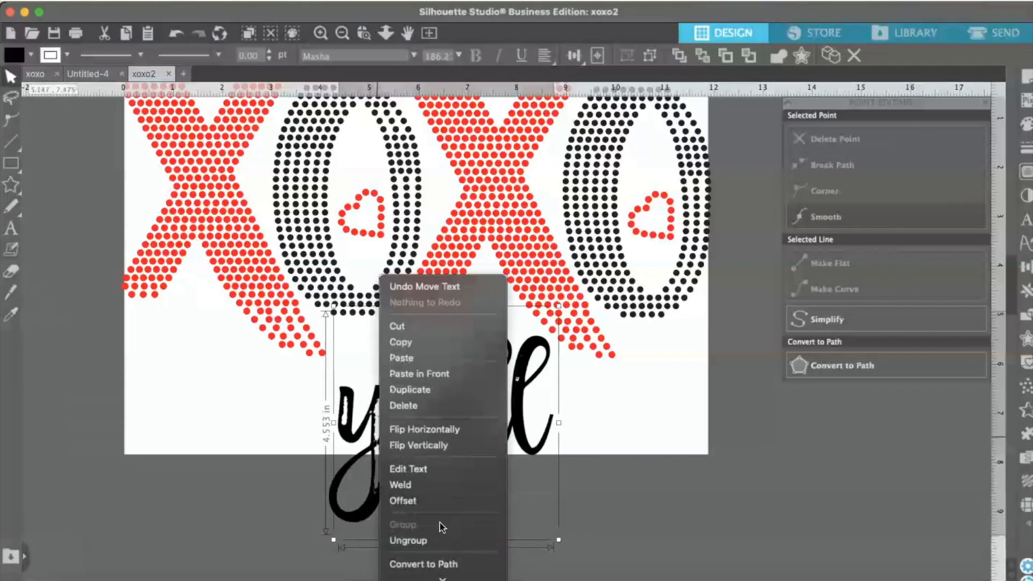
scroll(431, 543, down, 5)
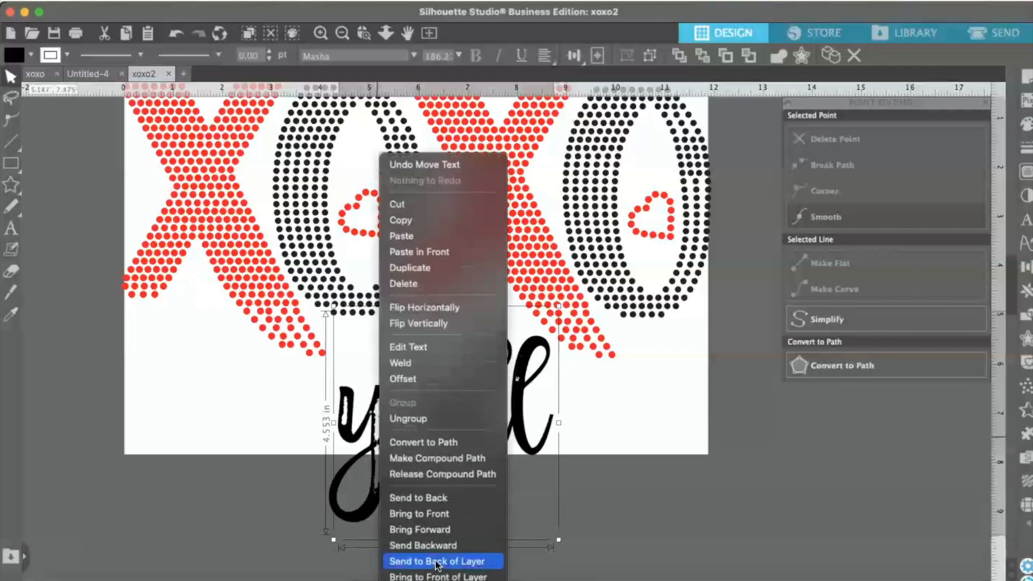
click(431, 474)
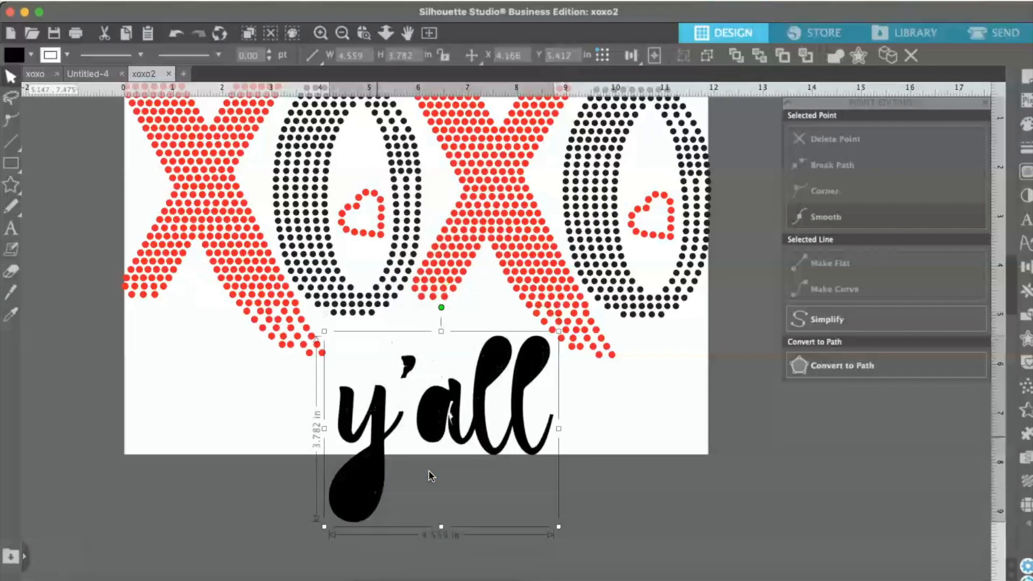
Step: Ungroup the "y'all" shapes into separate letter pieces
right_click(440, 415)
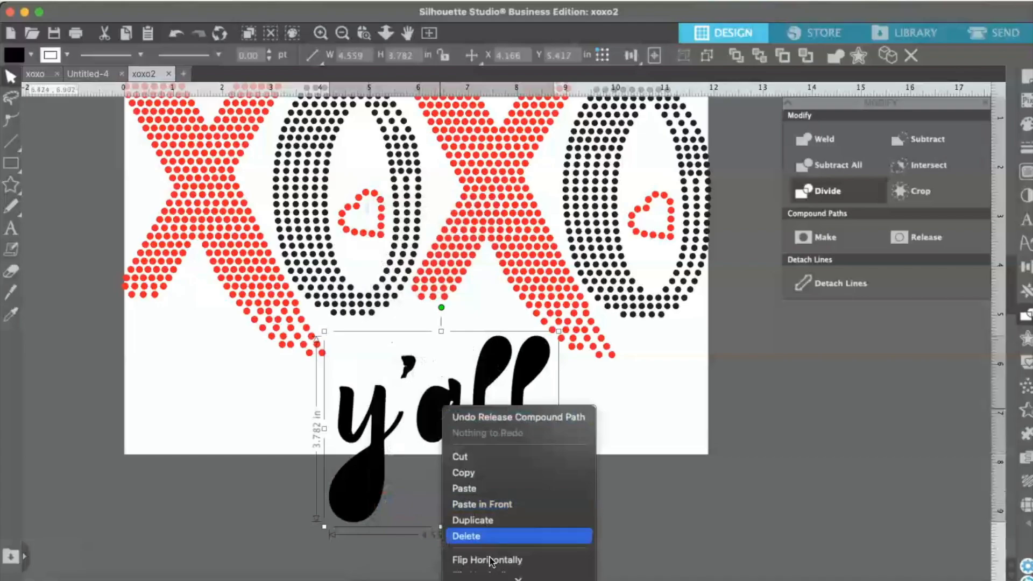
click(487, 513)
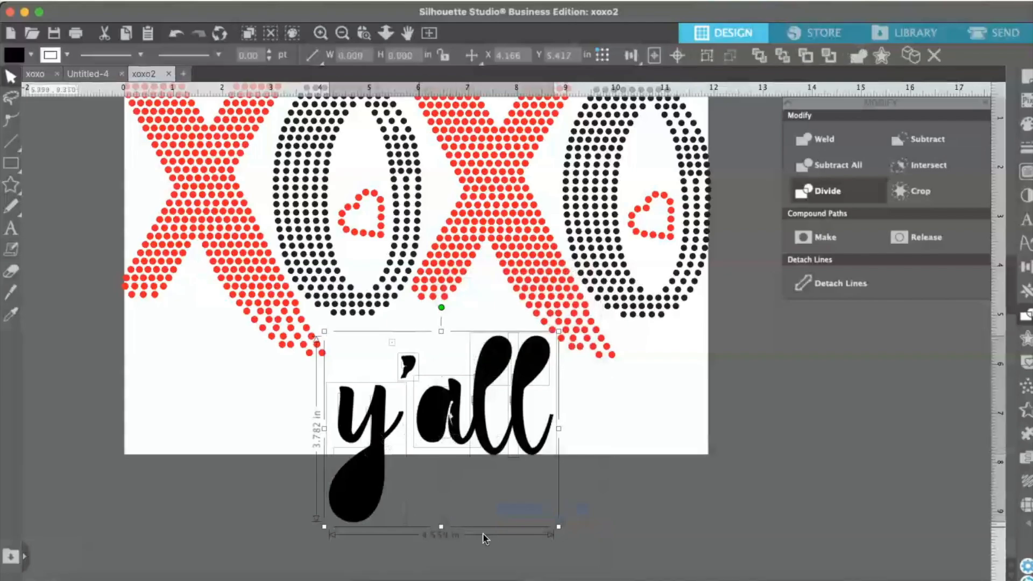
click(643, 542)
Step: Divide the overlapping shapes of the letter y and delete the teardrop piece filling its lower loop
click(353, 487)
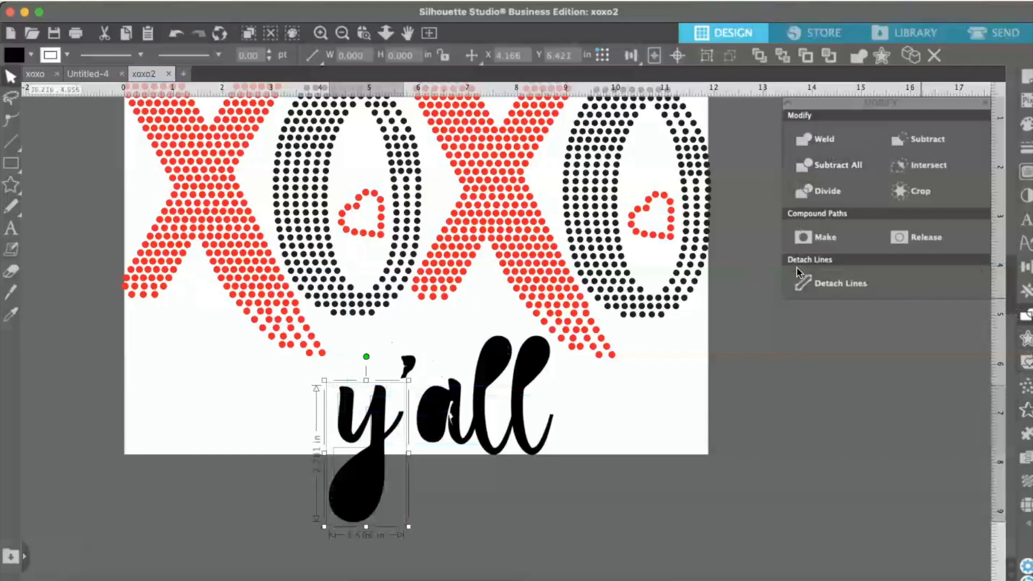
click(812, 192)
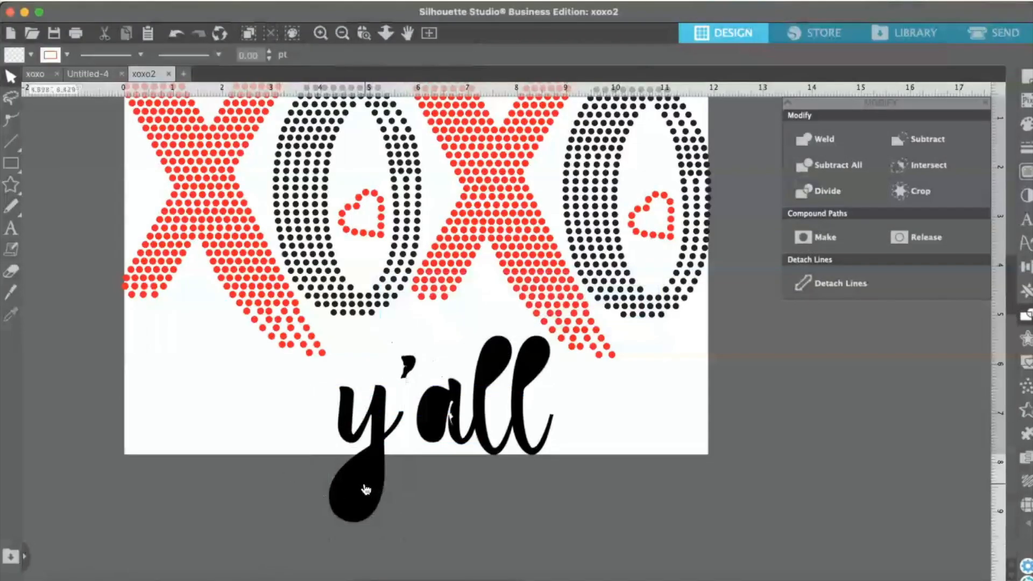
drag(361, 481, 177, 477)
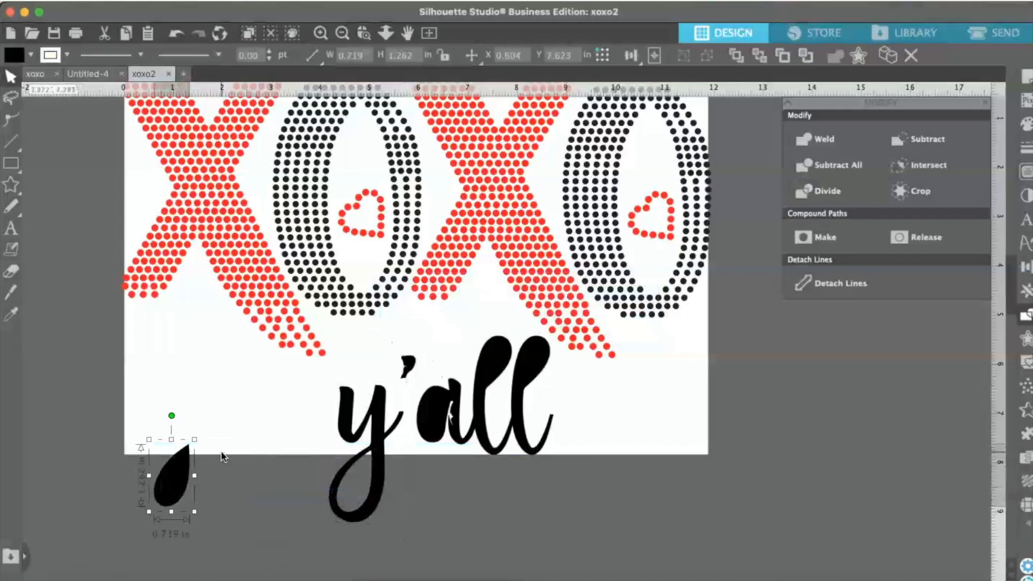
key(Delete)
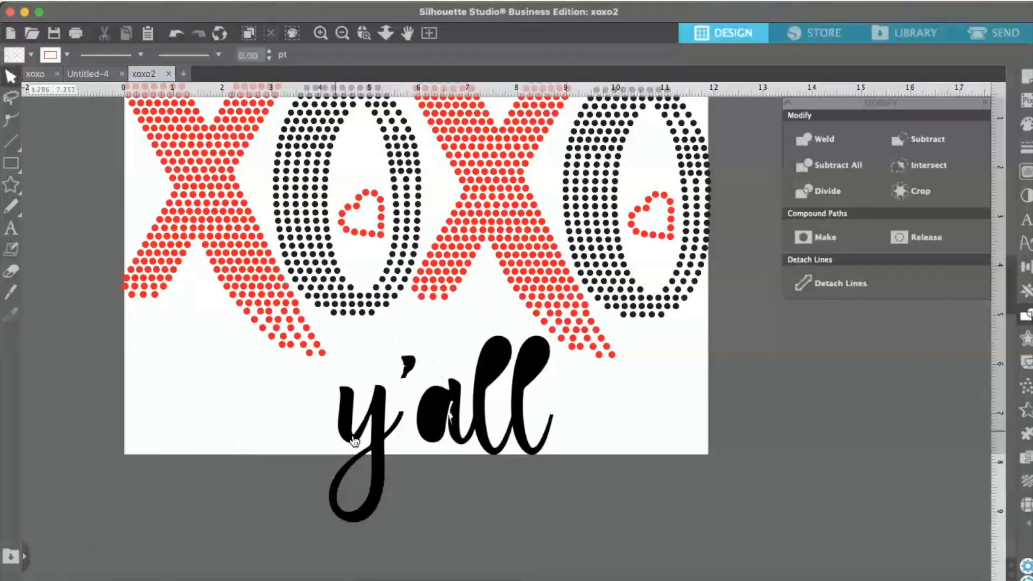
Step: Weld the pieces of the letter y into one shape and shift it slightly left
mouse_move(377, 435)
mouse_down()
mouse_move(308, 433)
mouse_move(380, 429)
mouse_up()
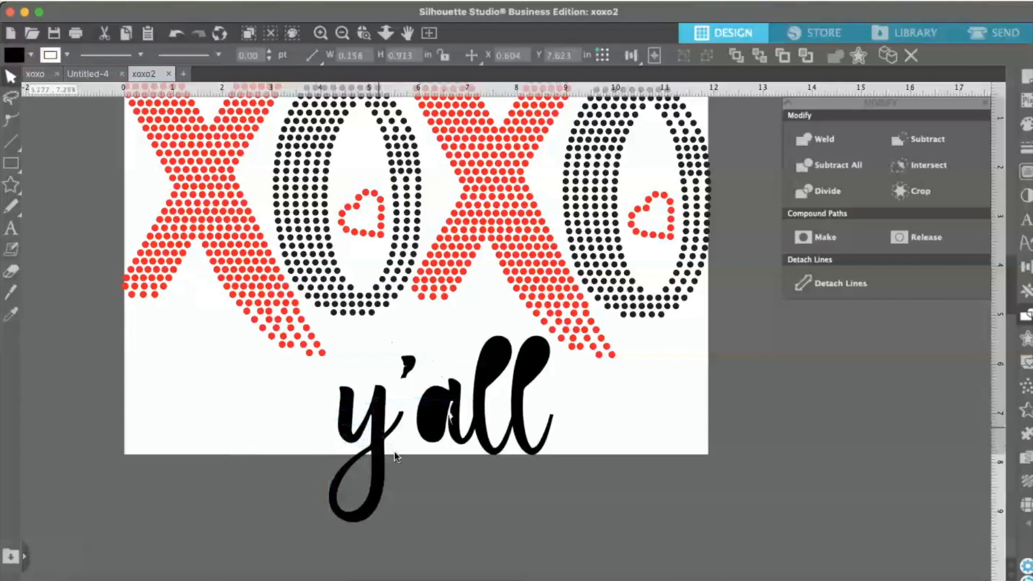
click(399, 482)
click(382, 437)
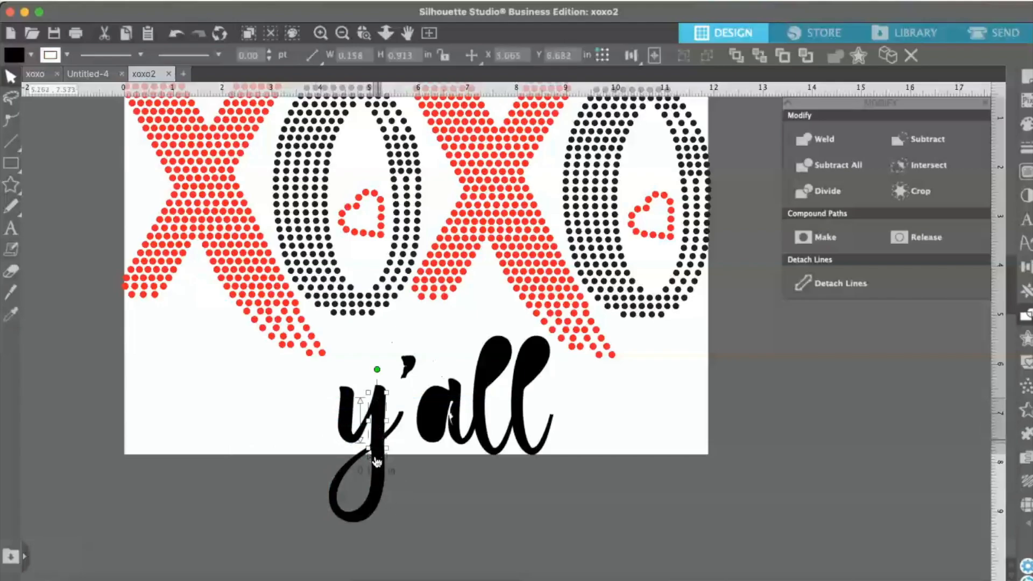
click(440, 527)
click(355, 411)
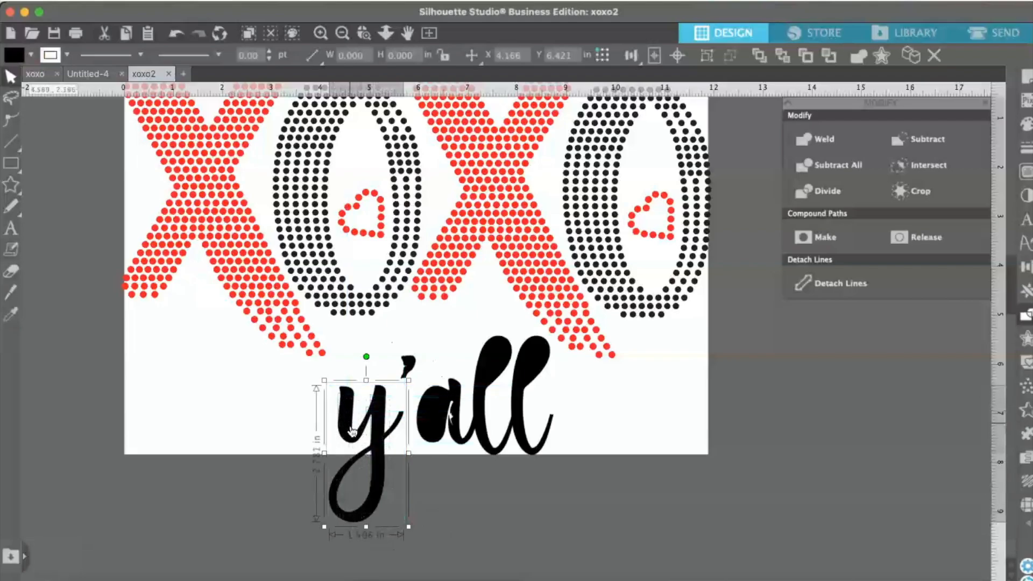
right_click(352, 428)
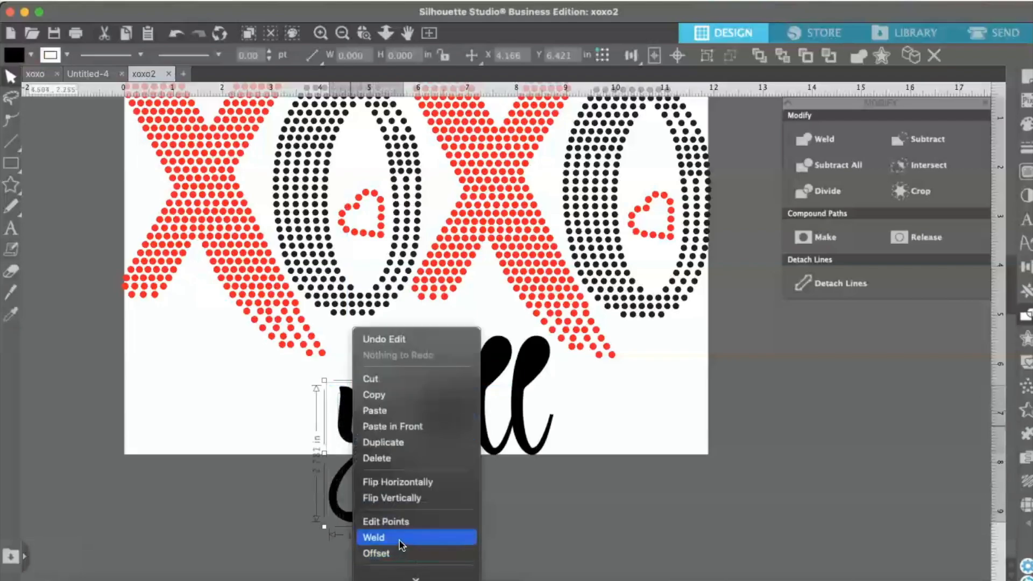
click(401, 538)
click(397, 461)
mouse_move(364, 429)
mouse_down()
mouse_move(352, 438)
mouse_move(378, 446)
mouse_move(375, 436)
mouse_up()
click(413, 442)
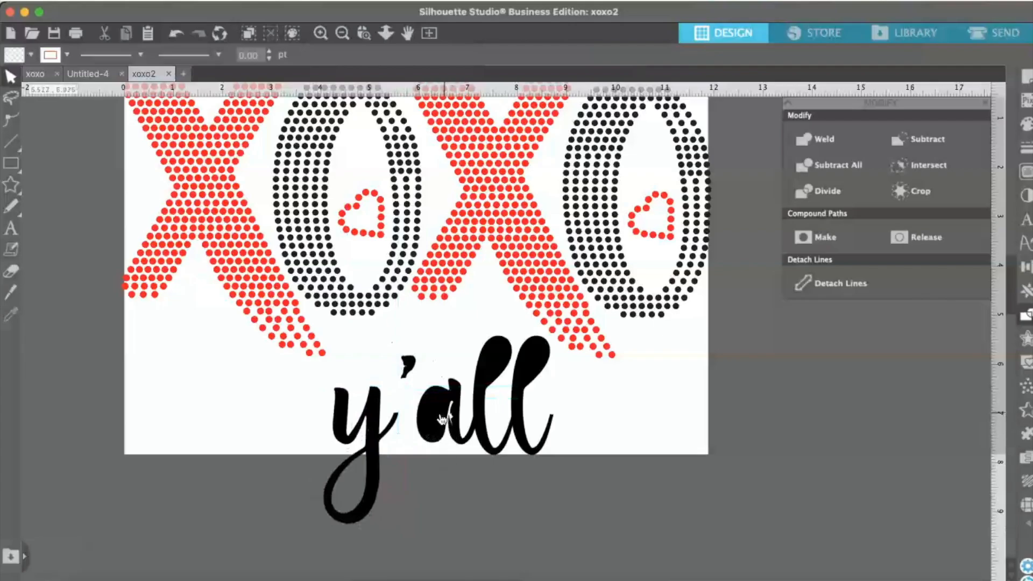
Step: Try moving the inner piece out of the letter a, and undo the moves
drag(437, 422, 420, 483)
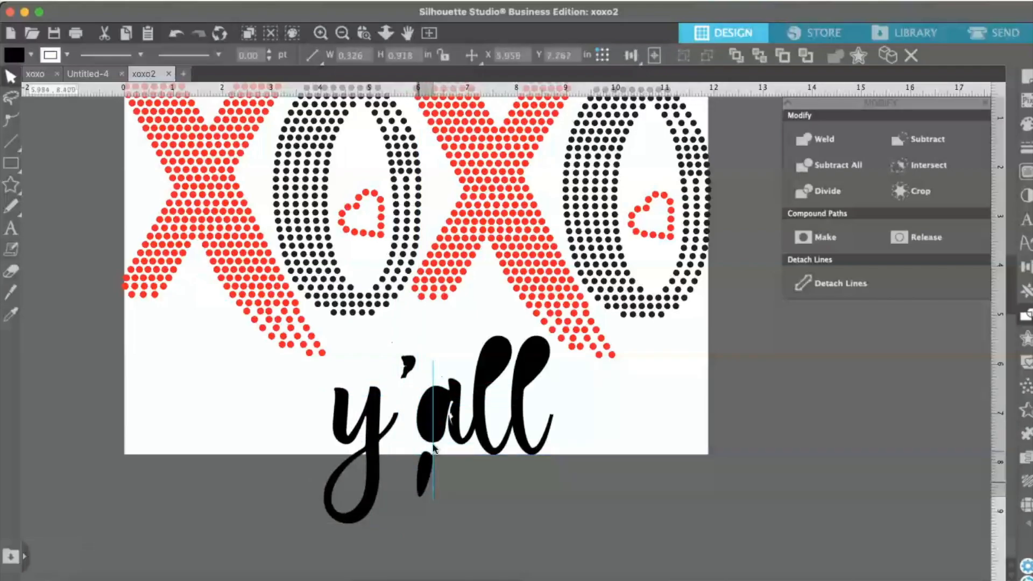
click(437, 463)
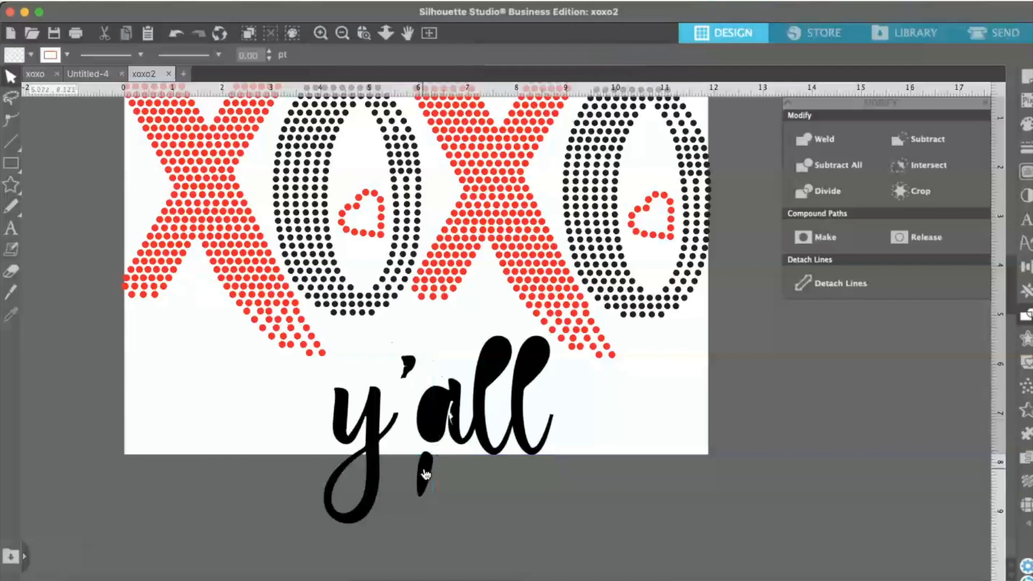
drag(422, 487, 425, 435)
key(super+z)
key(super+z)
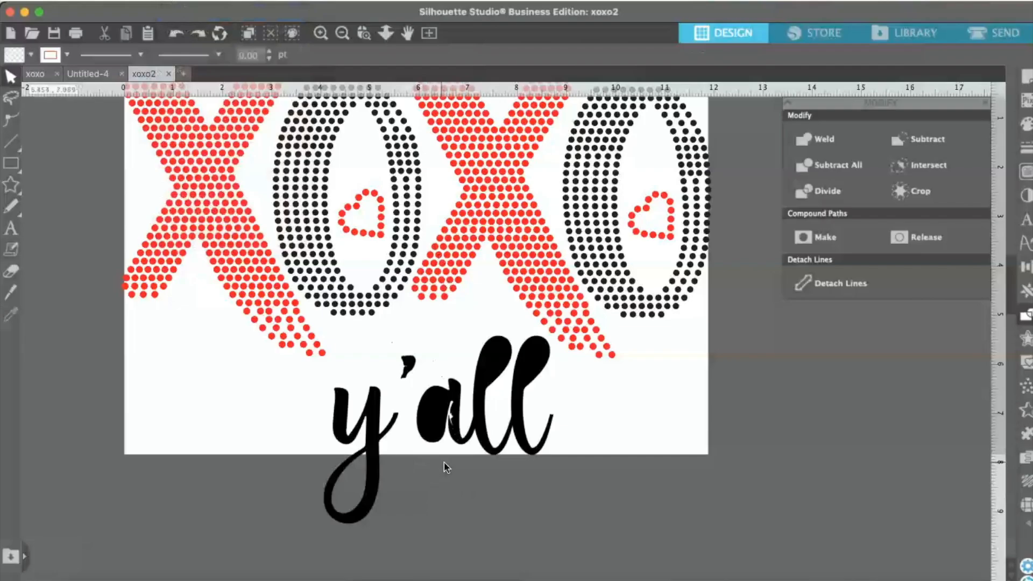
Step: Divide the overlapping shapes of the letter a and delete the pieces filling the a and the loops of both letters l
click(433, 418)
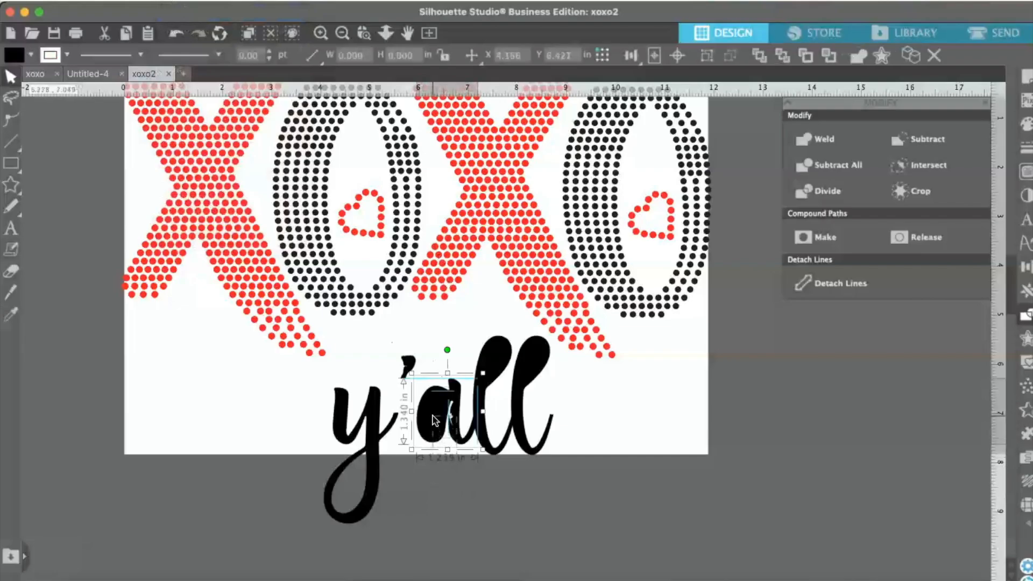
drag(423, 403, 418, 378)
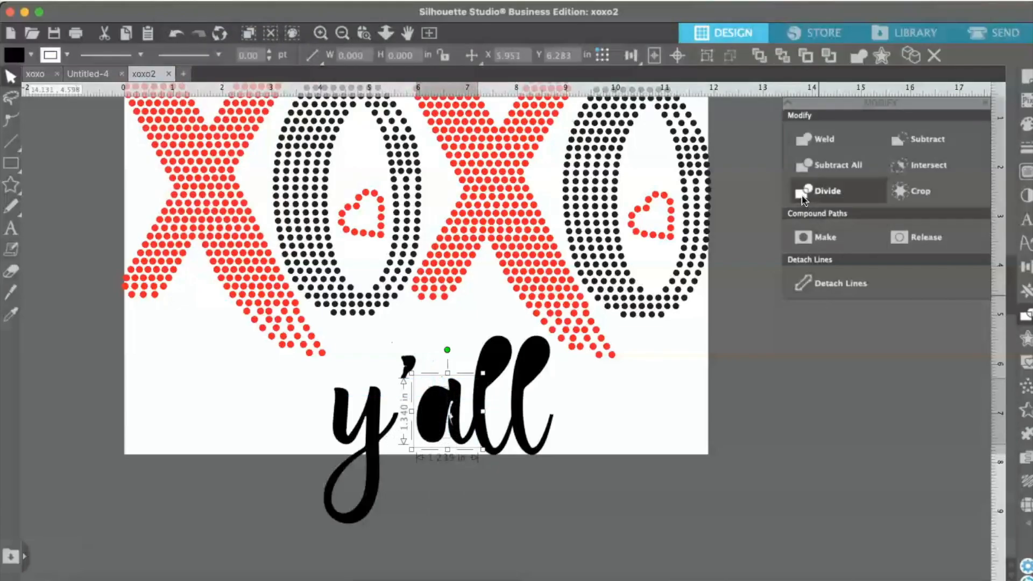
click(802, 197)
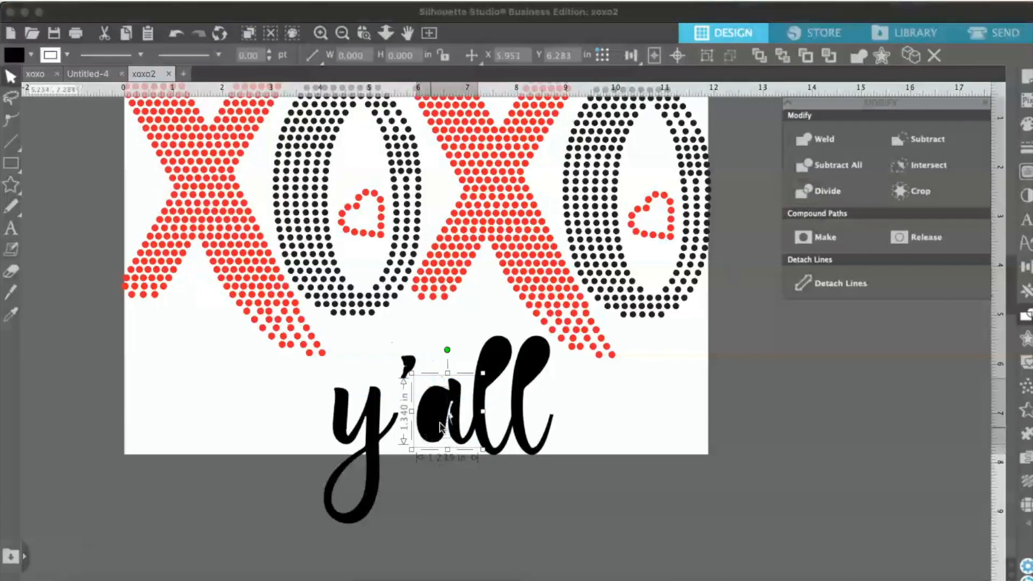
click(456, 497)
click(432, 421)
drag(431, 418, 428, 505)
key(Delete)
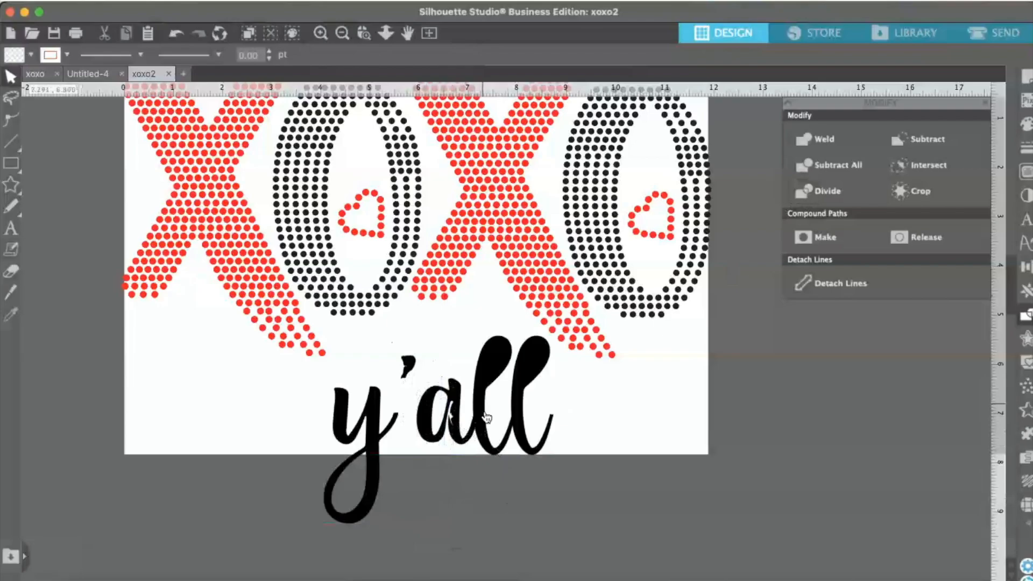
click(490, 360)
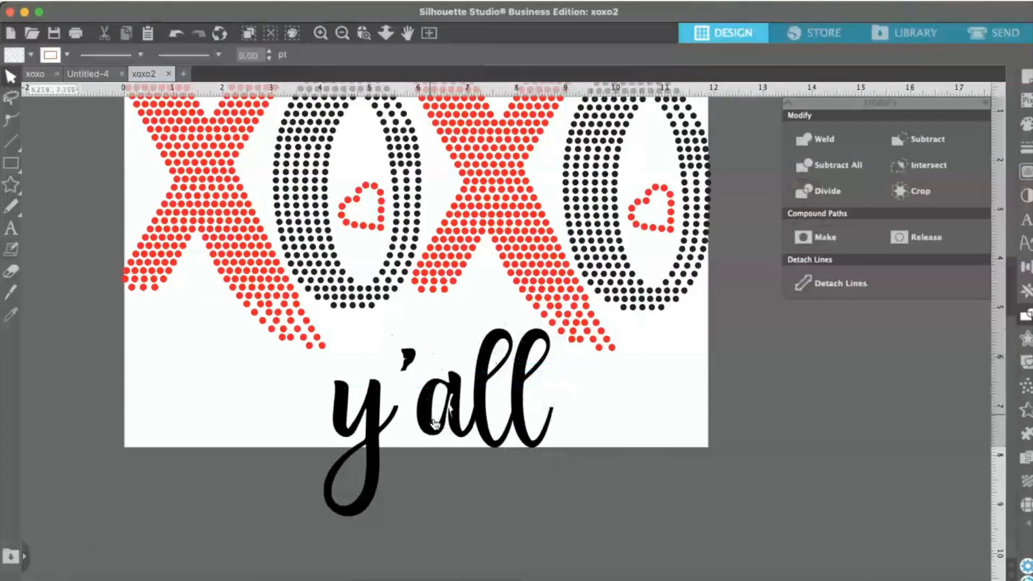
Step: Move the letter a down out of the word and delete the stray fragments left in its place
drag(452, 417, 441, 438)
drag(445, 443, 446, 508)
click(451, 387)
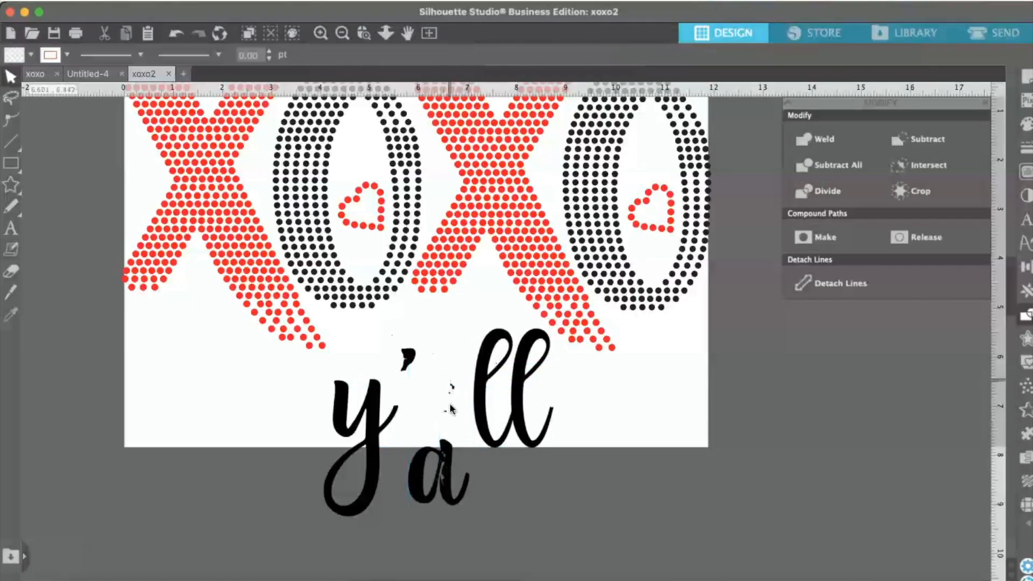
drag(456, 408, 444, 374)
click(451, 388)
key(Delete)
drag(445, 411, 442, 392)
key(Delete)
drag(437, 494, 436, 483)
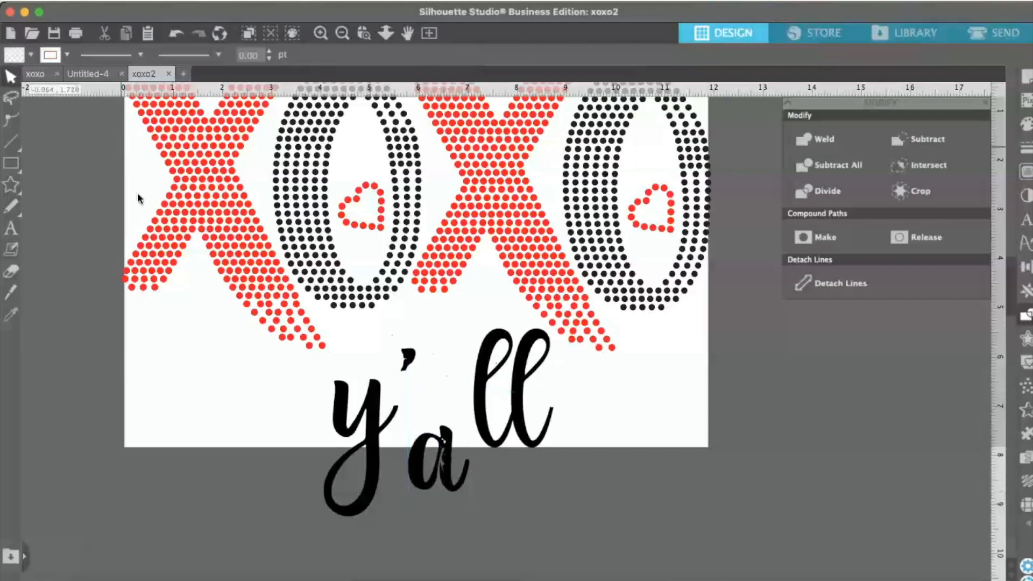
Step: Draw a thin rectangle about 0.19 × 1.15 in over the a's stem, with black fill and an outline matching the lettering
click(11, 164)
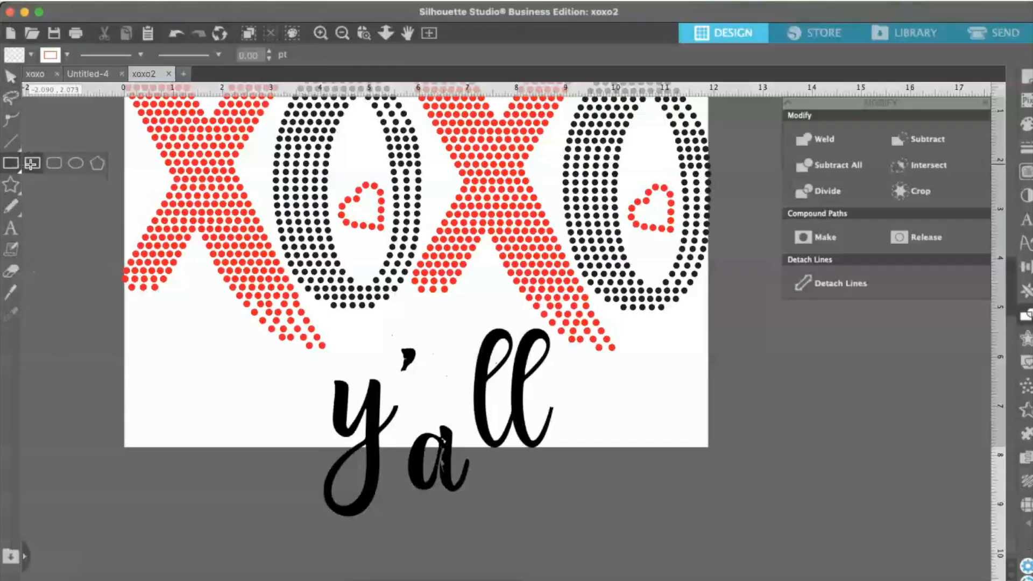
drag(437, 417, 446, 474)
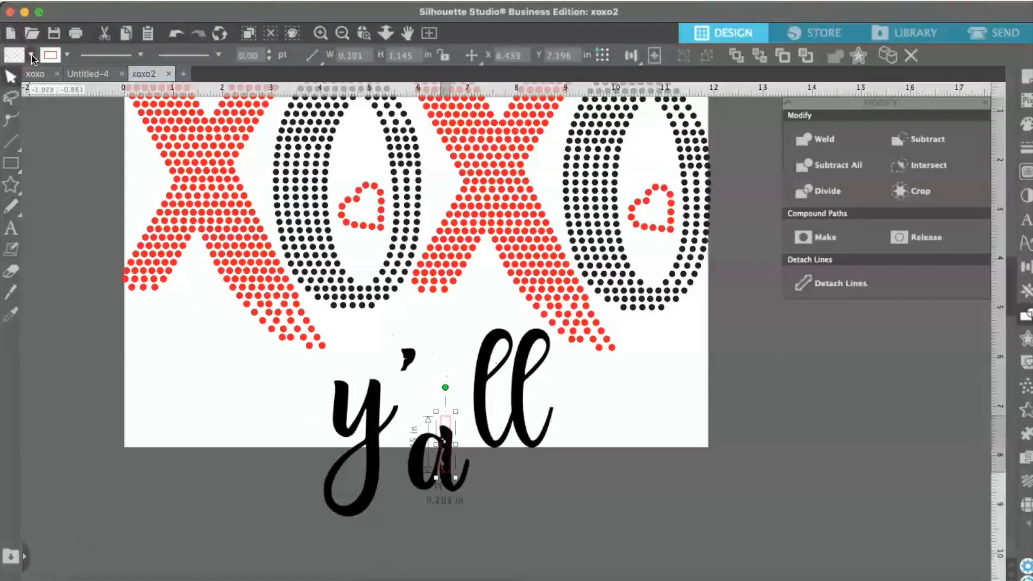
click(32, 55)
click(14, 78)
click(67, 55)
click(52, 79)
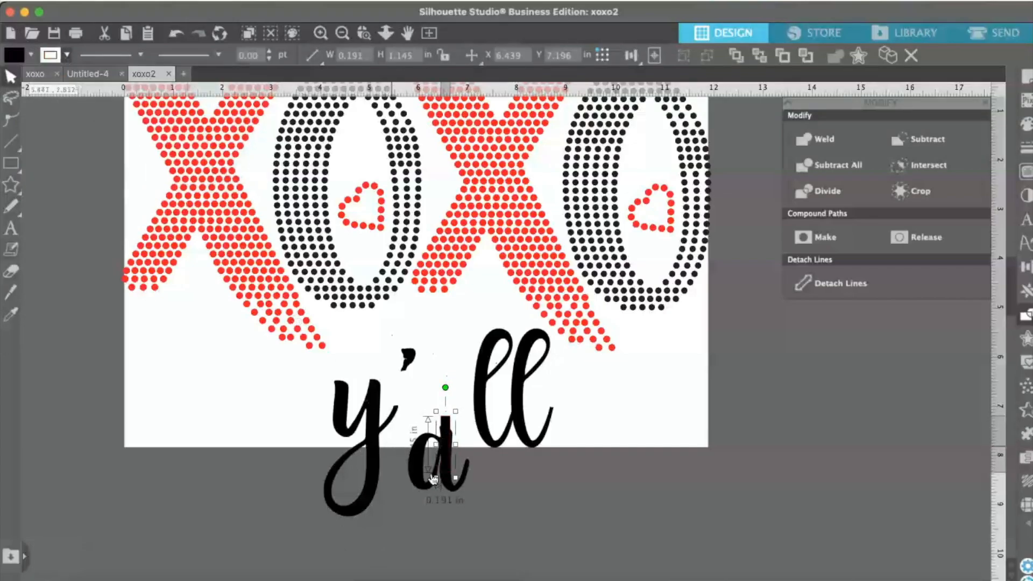
Step: Divide the letter a together with the rectangle and delete the rectangle piece protruding above the stem
click(479, 509)
drag(476, 510, 436, 427)
click(473, 491)
click(438, 462)
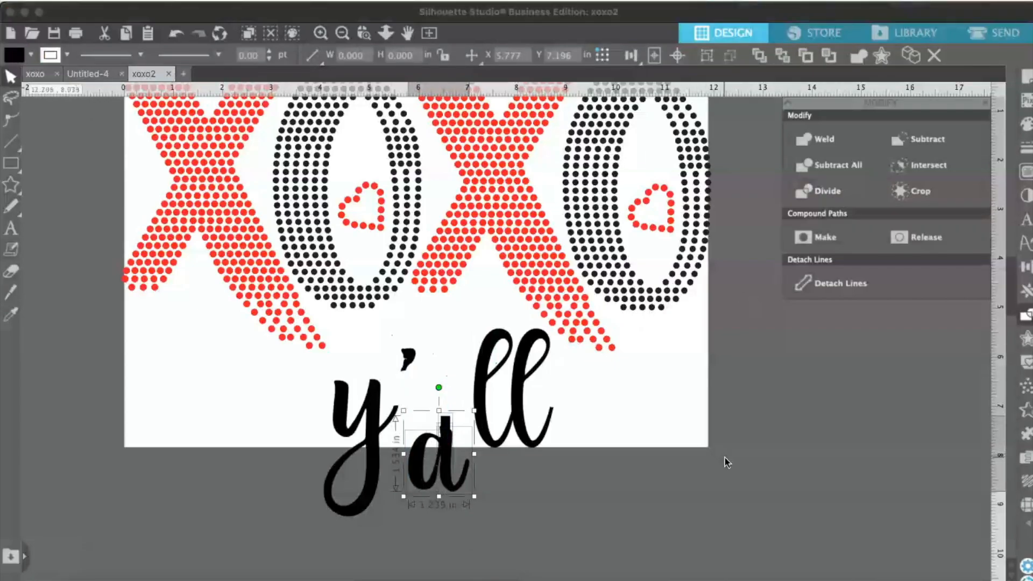
click(447, 425)
drag(446, 425, 566, 501)
key(Delete)
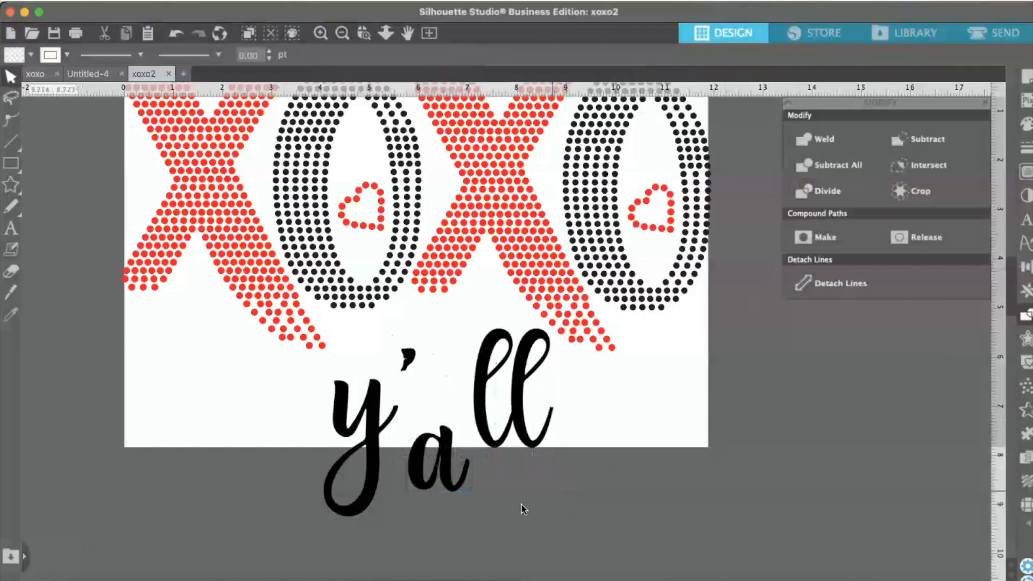
Step: Weld the pieces of the letter a into one shape and move it back up beside the y
click(434, 469)
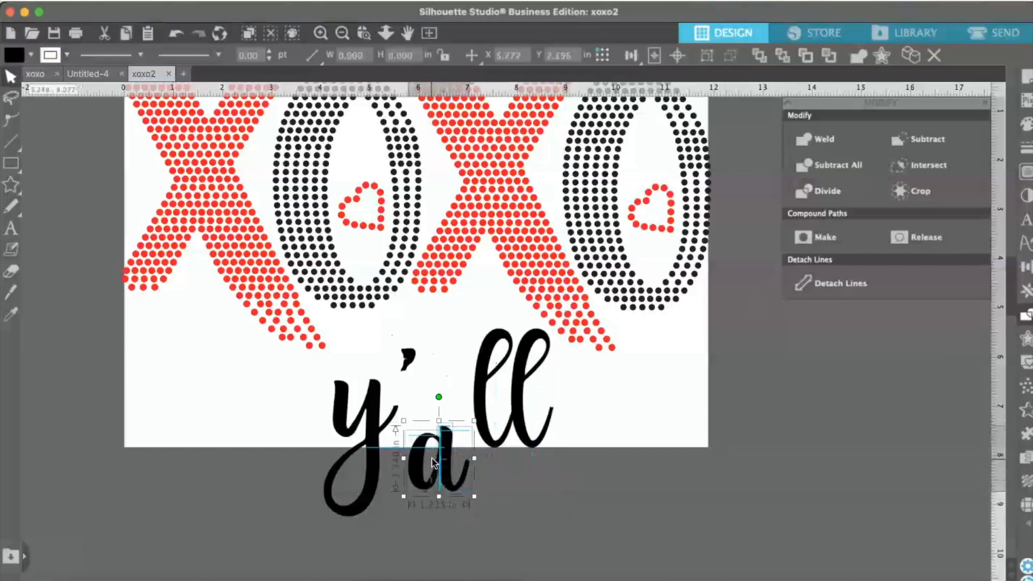
right_click(434, 463)
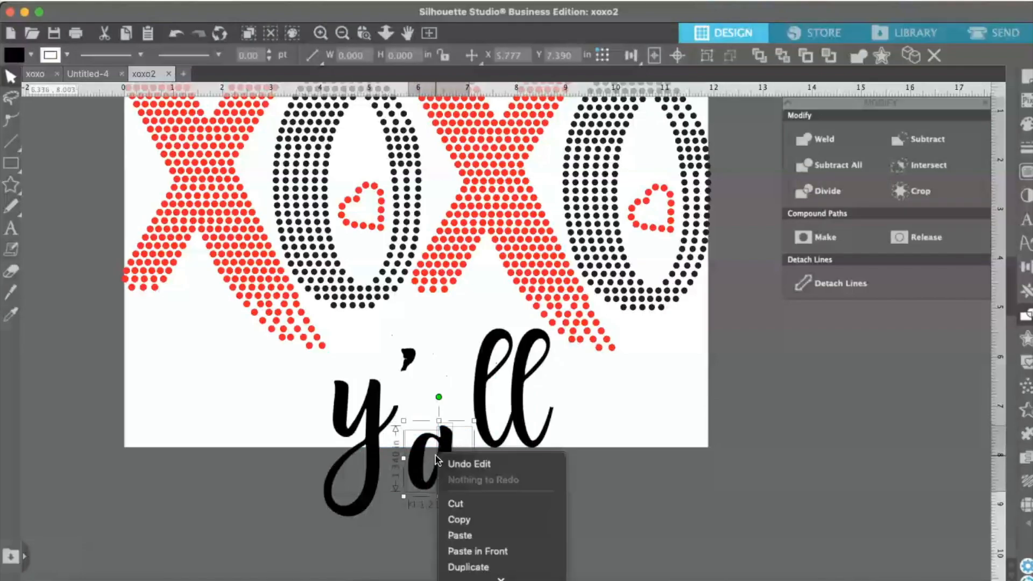
click(483, 490)
drag(446, 460, 477, 518)
Step: Move the first letter l down below the word and delete the stray fragments it leaves behind
click(473, 414)
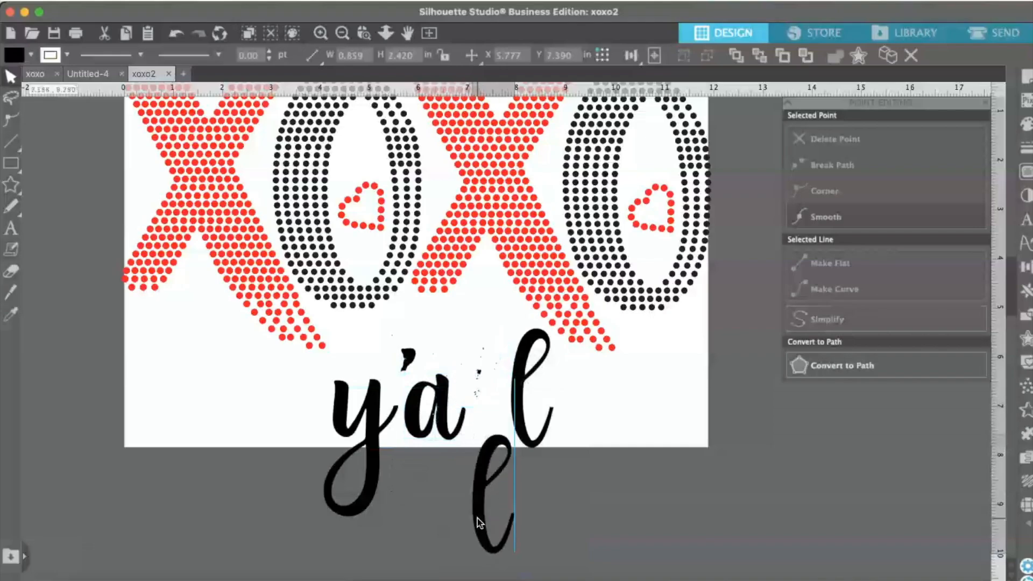
click(478, 418)
drag(473, 345, 496, 410)
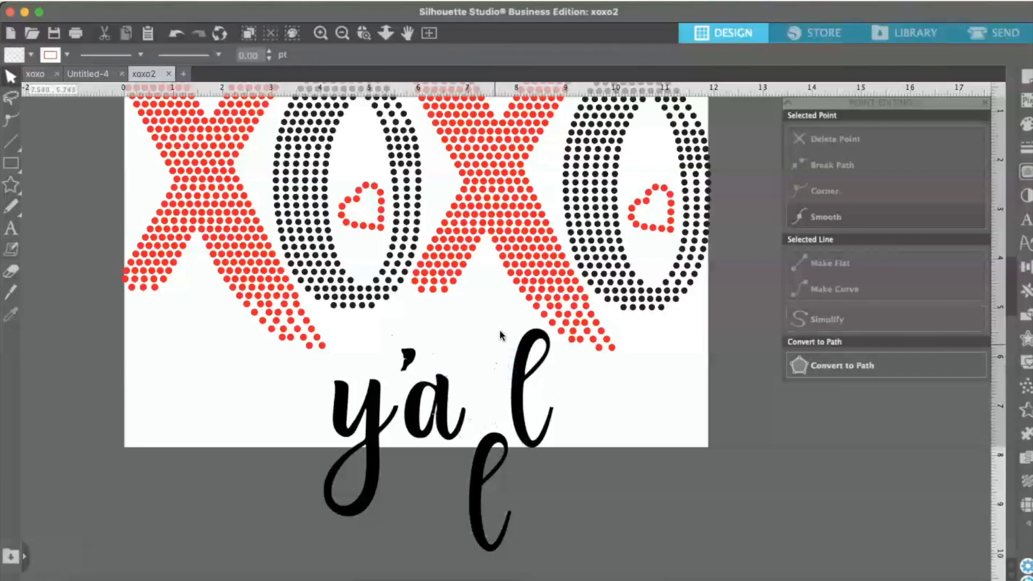
Step: Clear the stray fragments behind the second letter l and move both letters l up to join the a
click(522, 358)
right_click(520, 347)
click(567, 479)
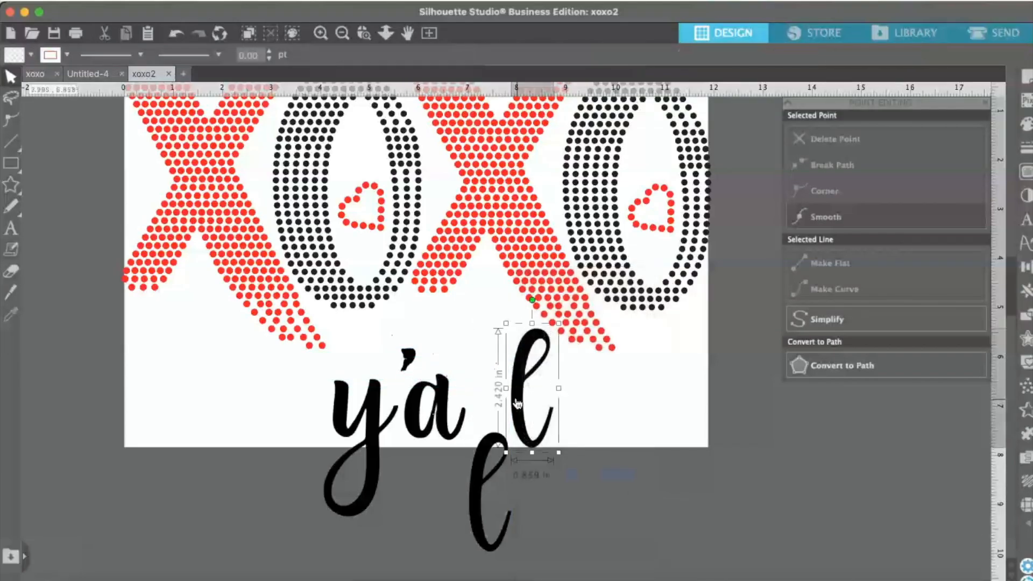
key(super+z)
key(super+z)
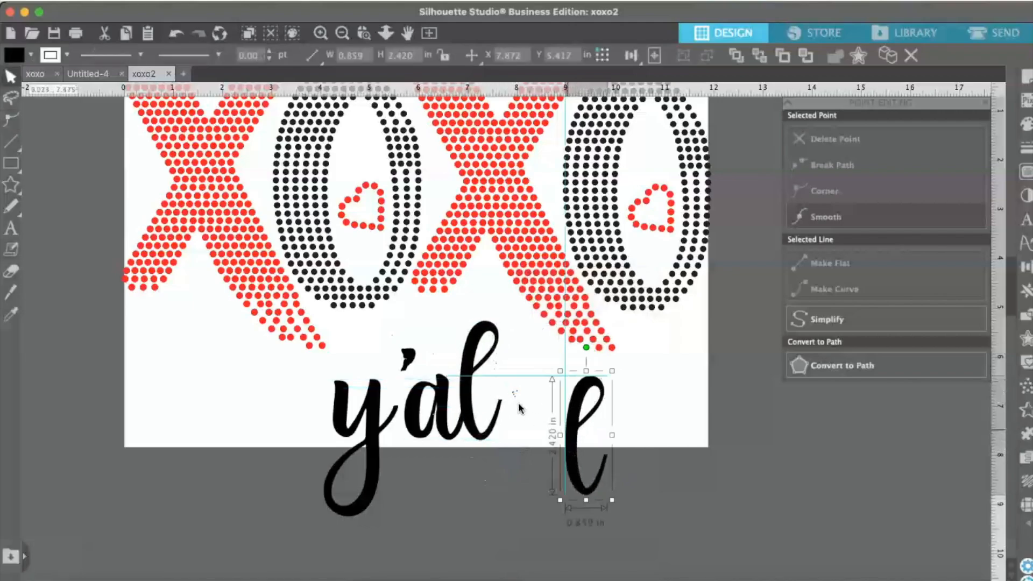
key(super+z)
Step: Select the y, the a, both letters l and the apostrophe, and group them
click(361, 503)
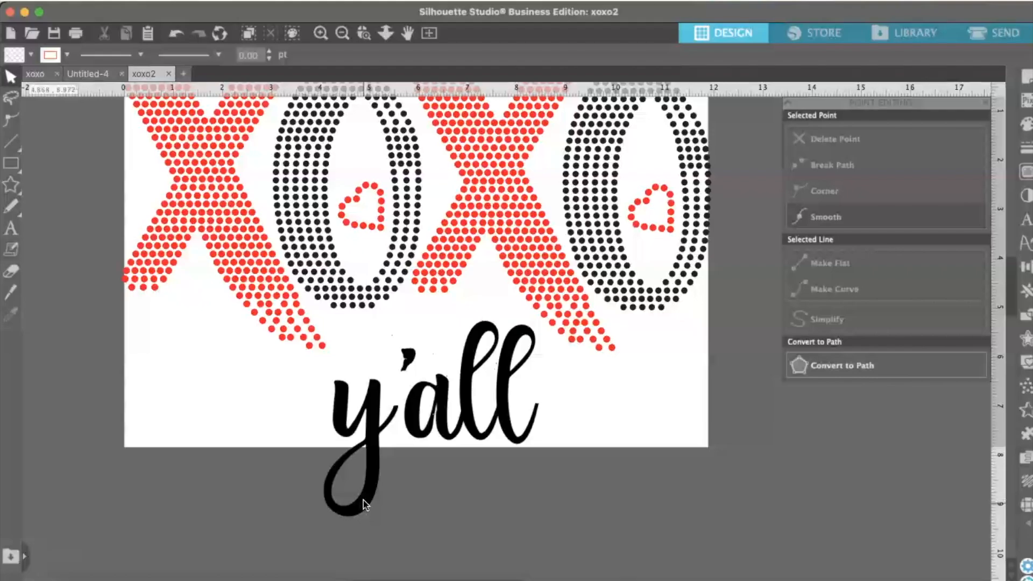
click(363, 487)
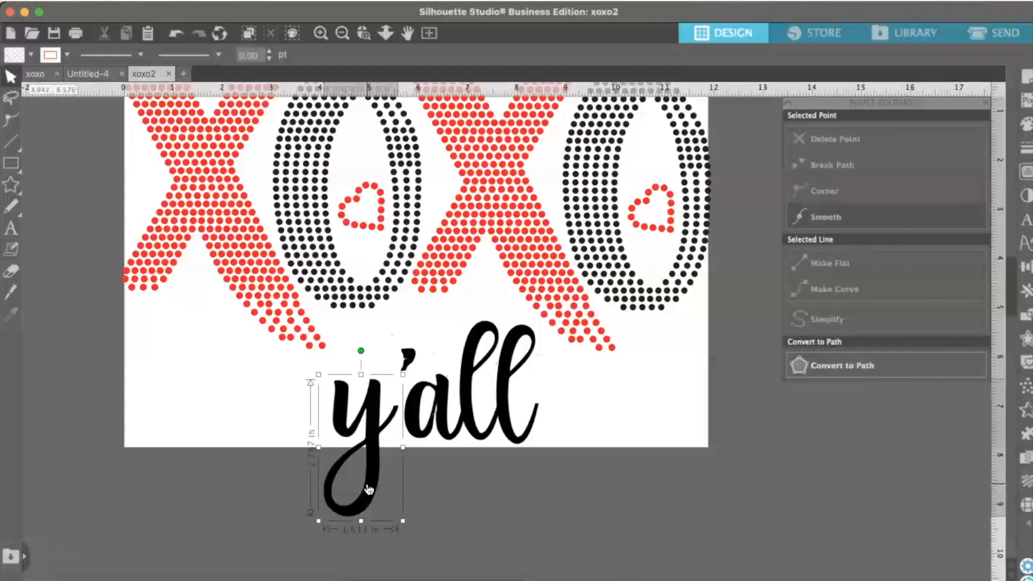
shift+click(417, 442)
shift+click(480, 435)
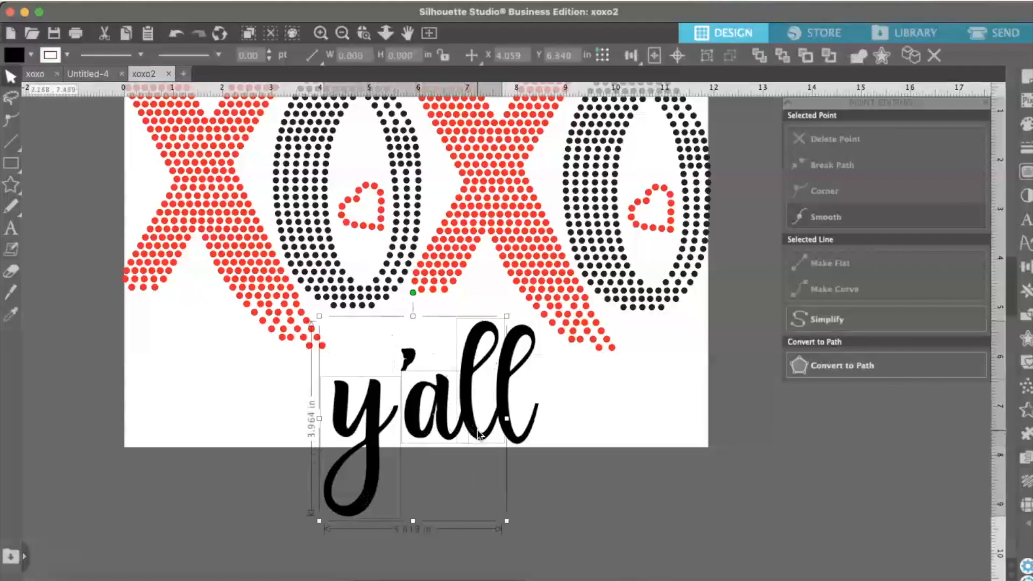
shift+click(516, 437)
shift+click(408, 361)
right_click(409, 362)
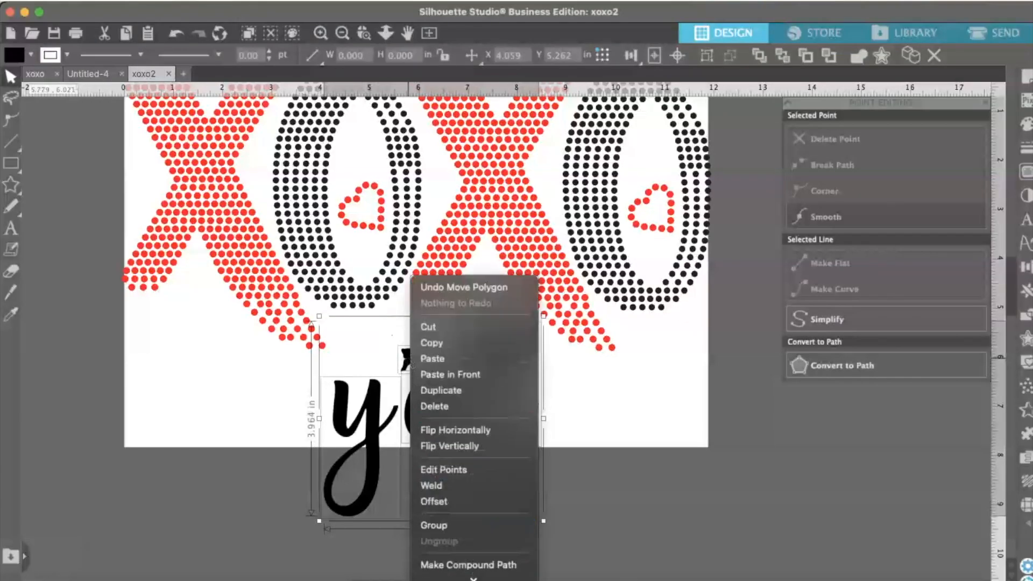
click(467, 446)
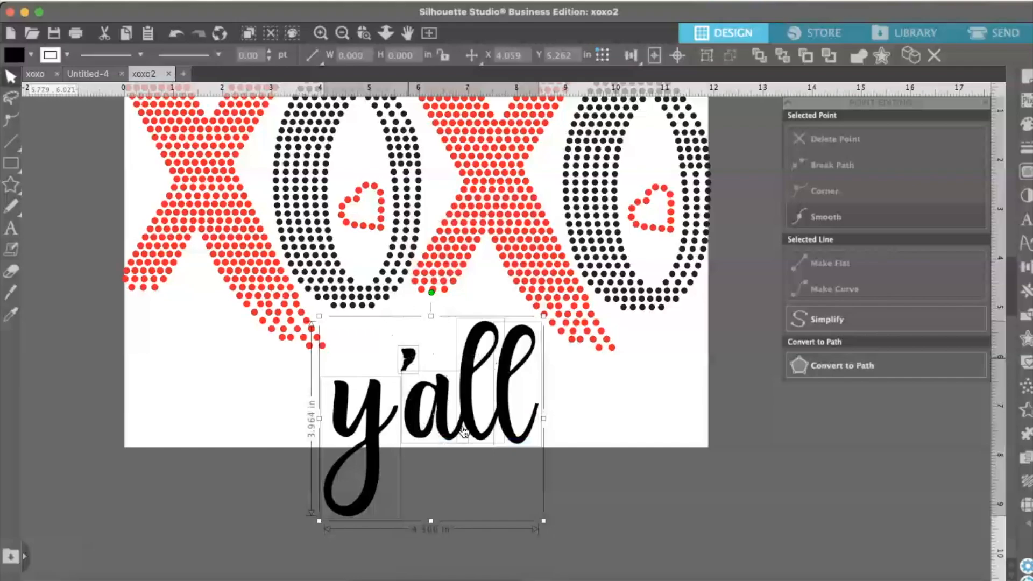
Step: Weld the grouped "y'all" letters and make them a compound path
right_click(465, 423)
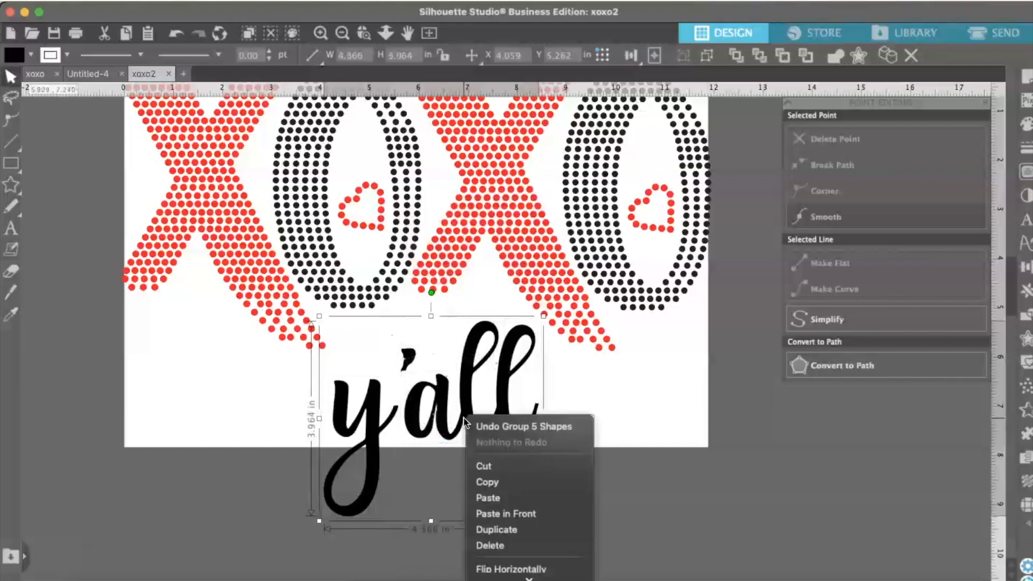
click(506, 499)
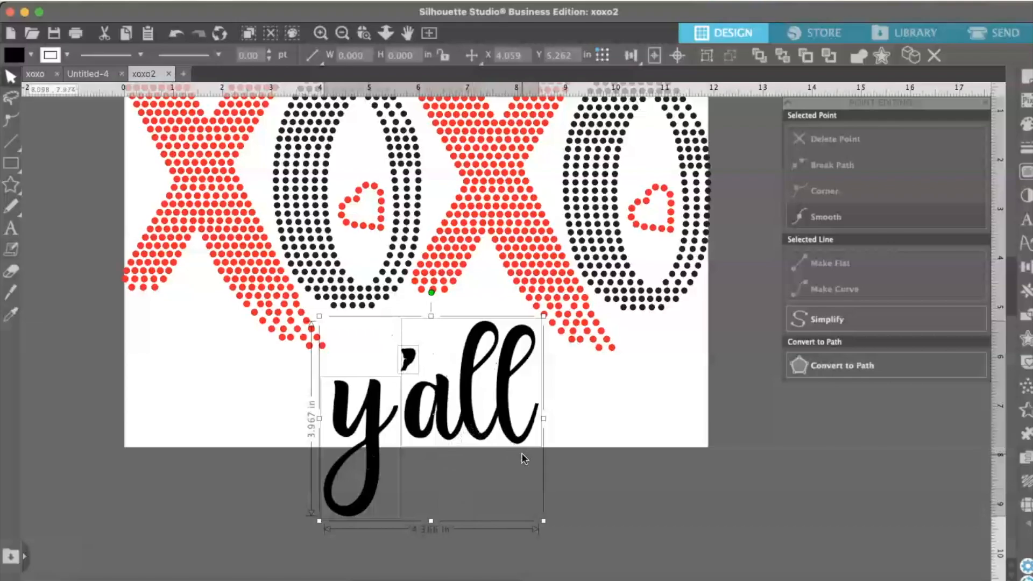
right_click(502, 413)
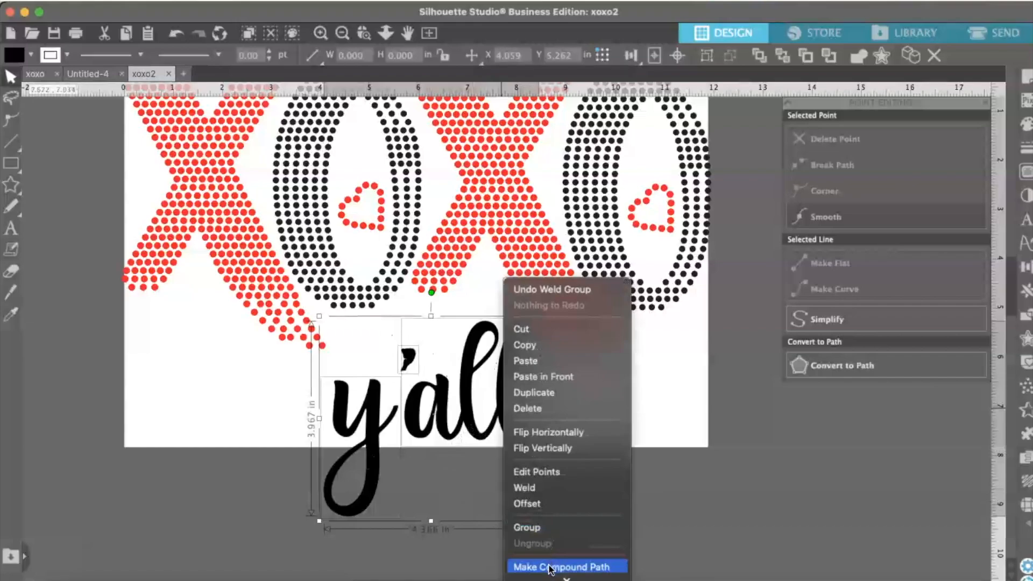
click(550, 567)
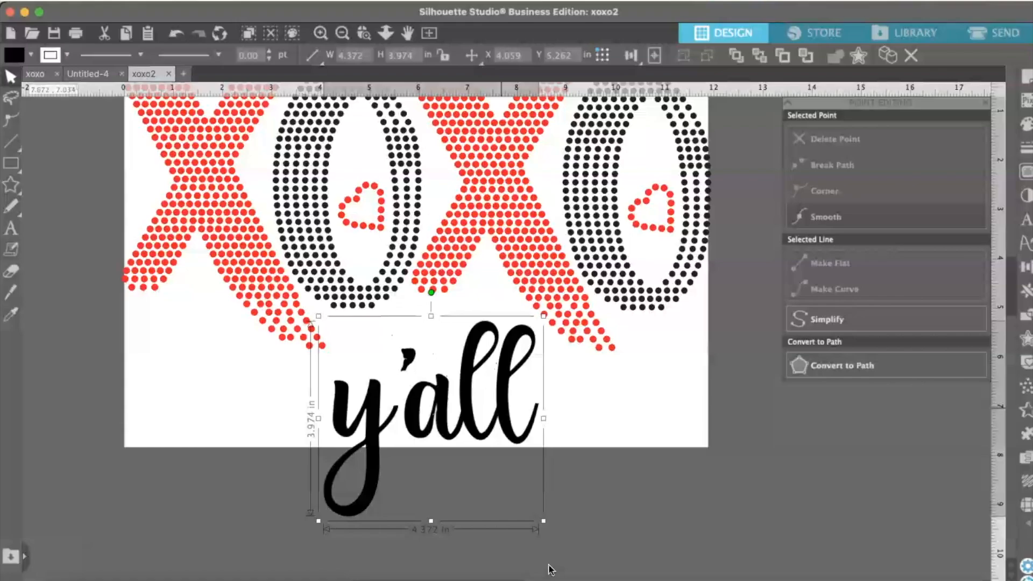
Step: Scale "y'all" down proportionally to about 3.65 × 3.32 in and move it up closer beneath the XOXO
drag(543, 521, 508, 488)
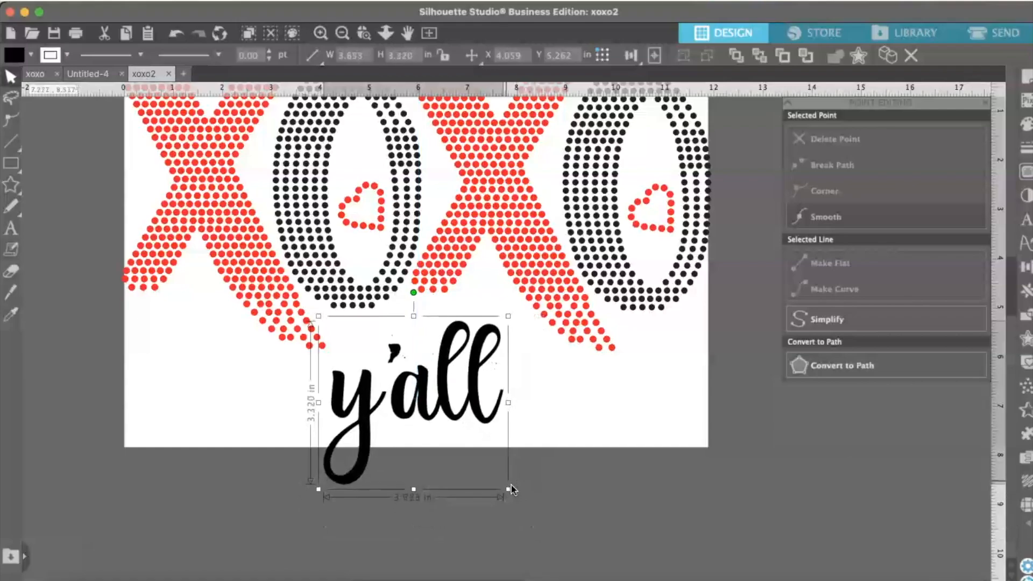
click(280, 482)
scroll(280, 482, up, 2)
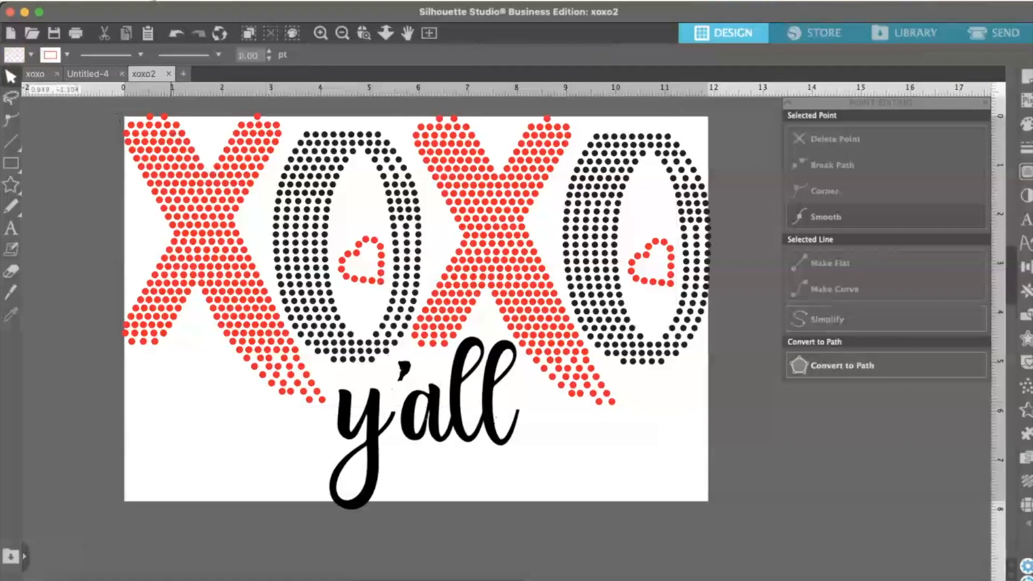
Step: Select the whole XOXO y'all design to check its overall size, and deselect it
drag(108, 110, 669, 415)
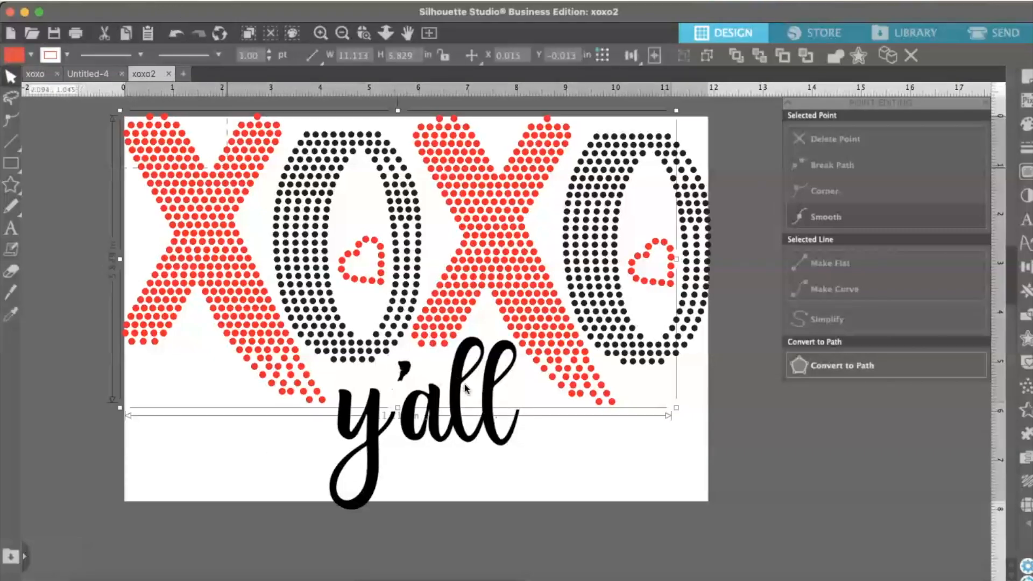
drag(497, 438, 671, 502)
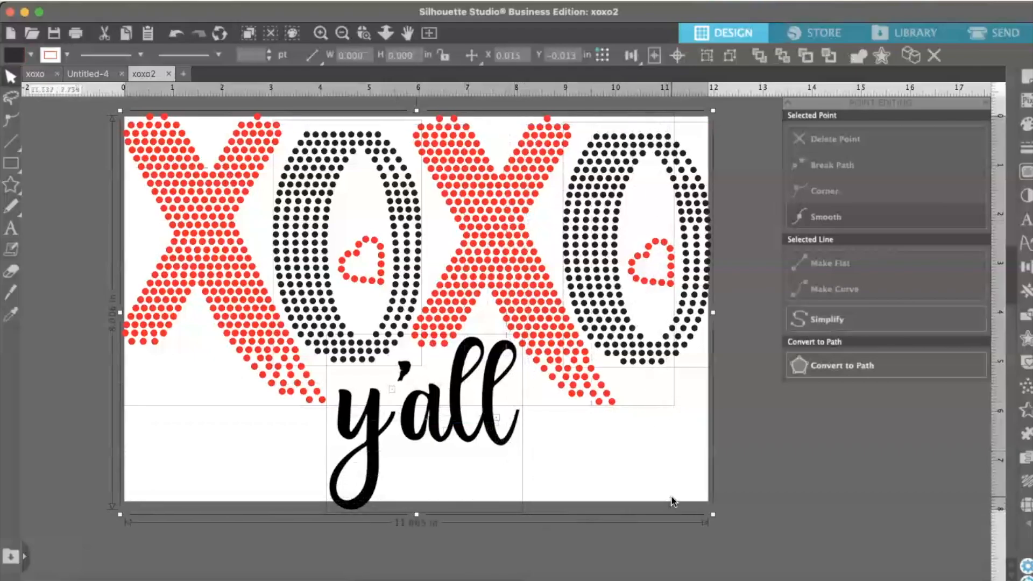
click(69, 286)
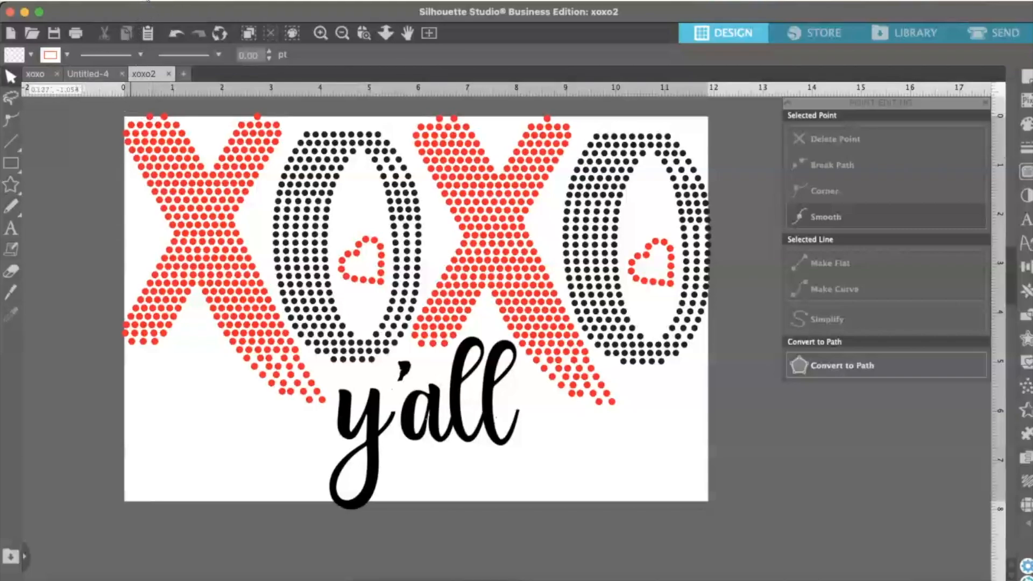
Step: Save a copy of the design to the hard drive in Documents as xoxo2a in SVG format
click(143, 1)
mouse_move(197, 134)
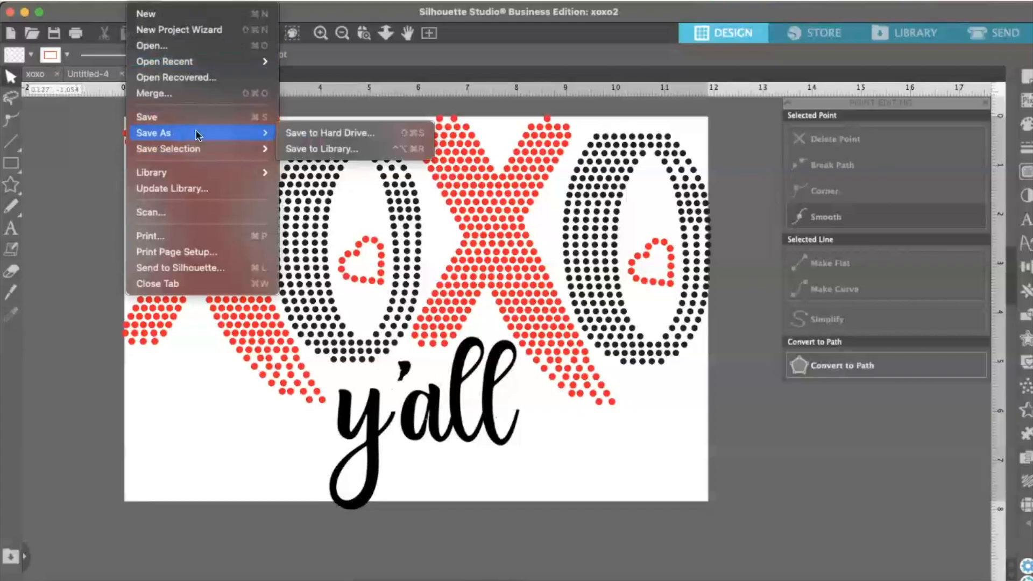
click(303, 135)
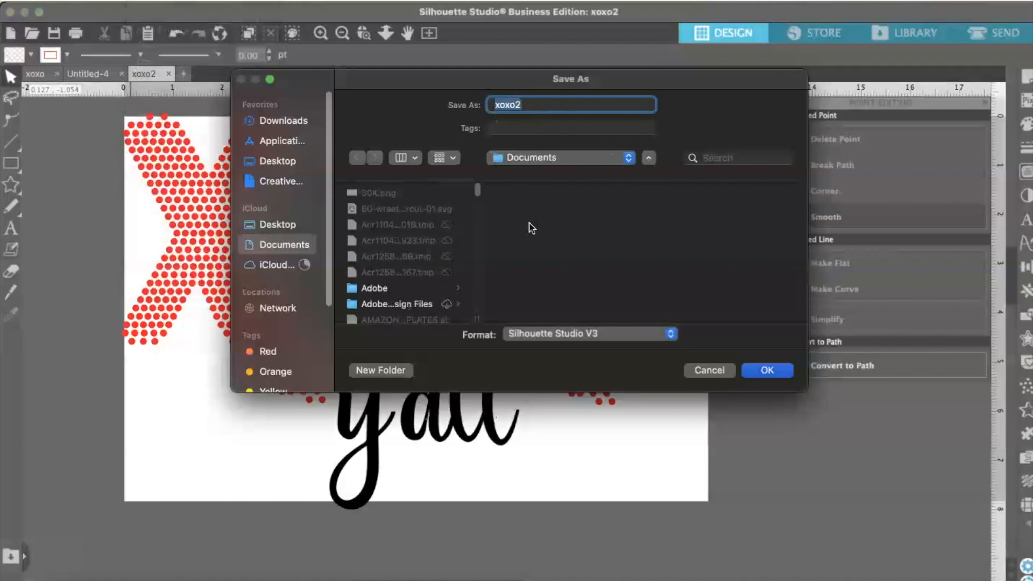
click(533, 106)
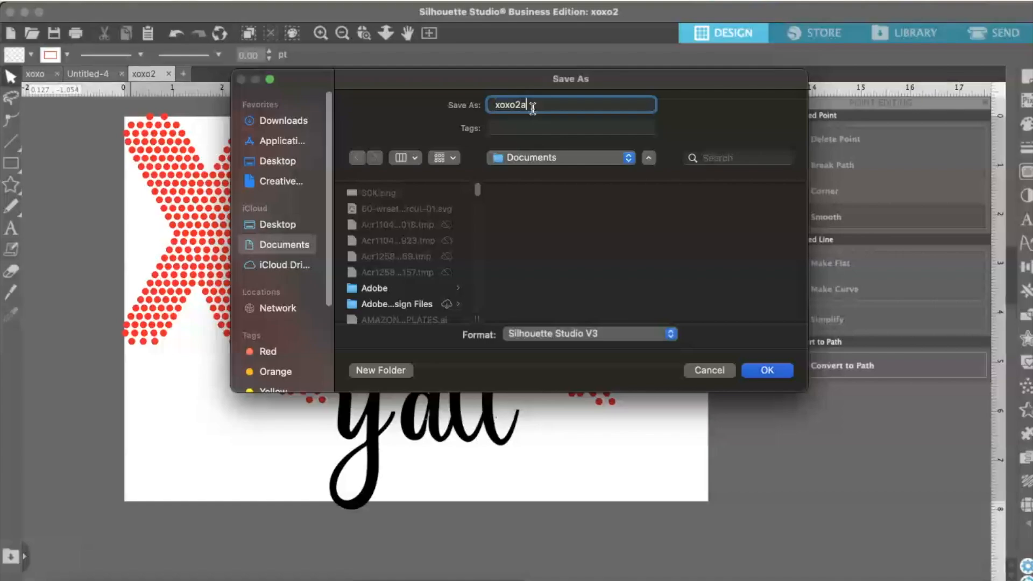
click(630, 158)
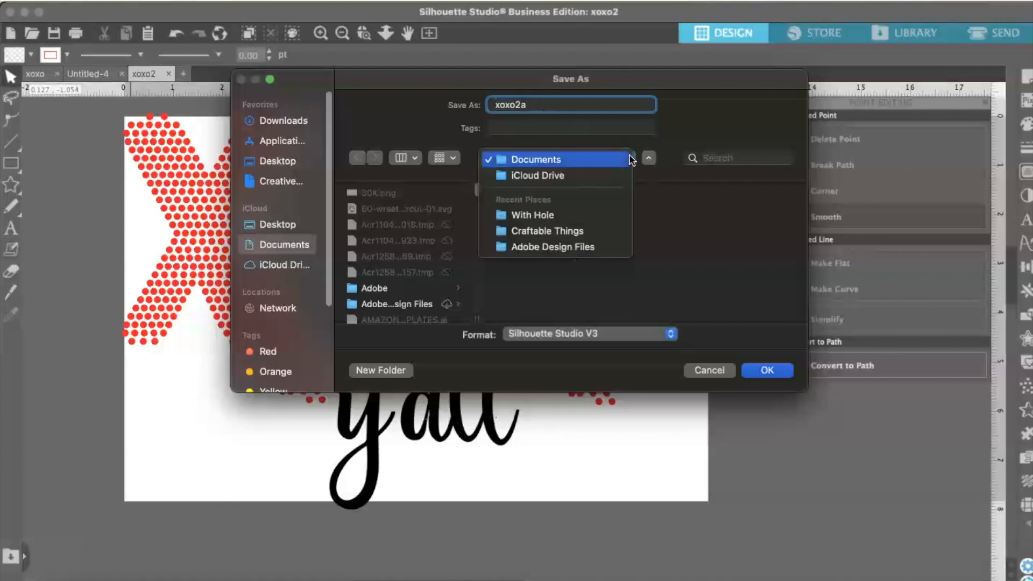
click(683, 134)
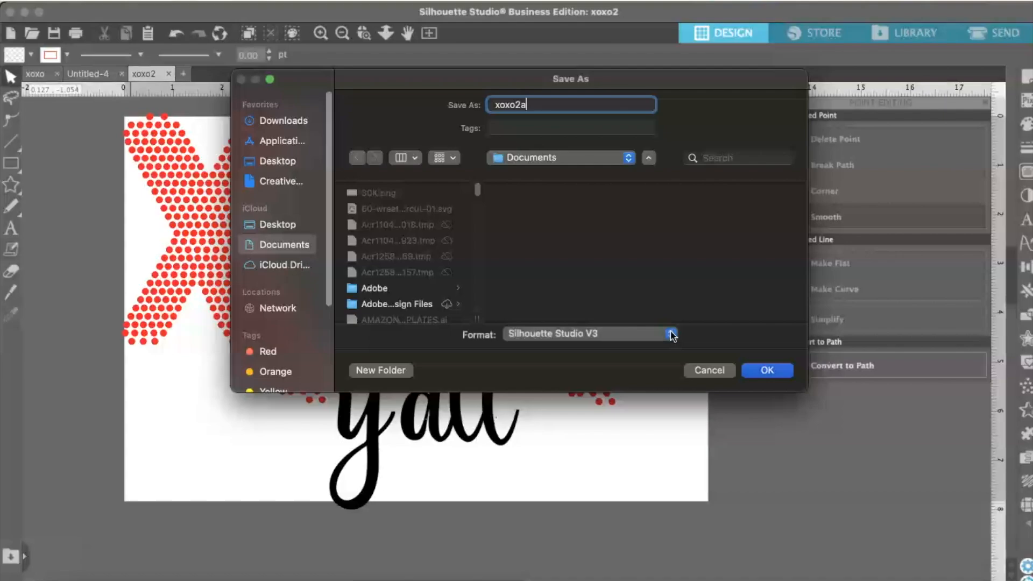
click(672, 335)
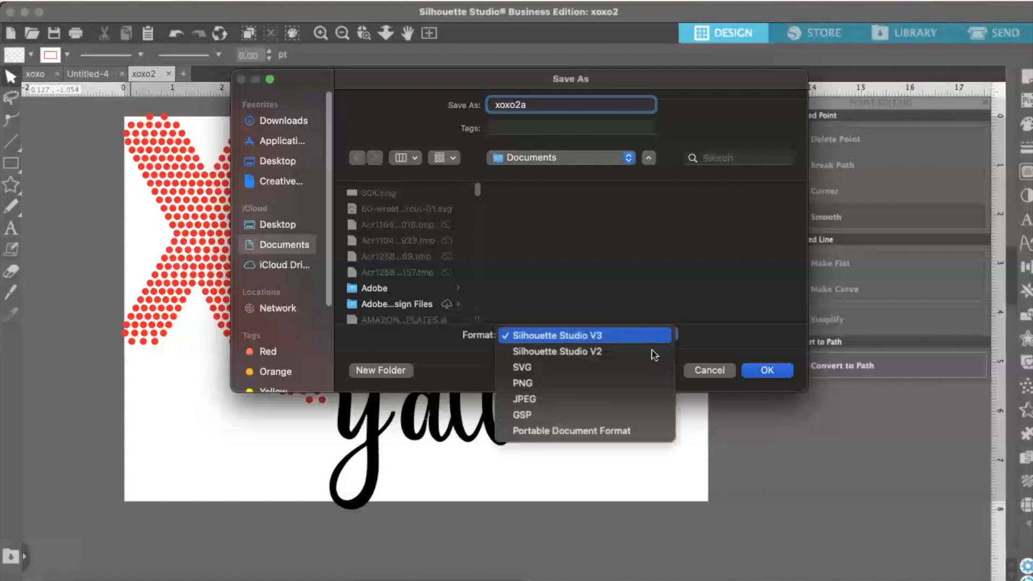
click(600, 368)
click(771, 372)
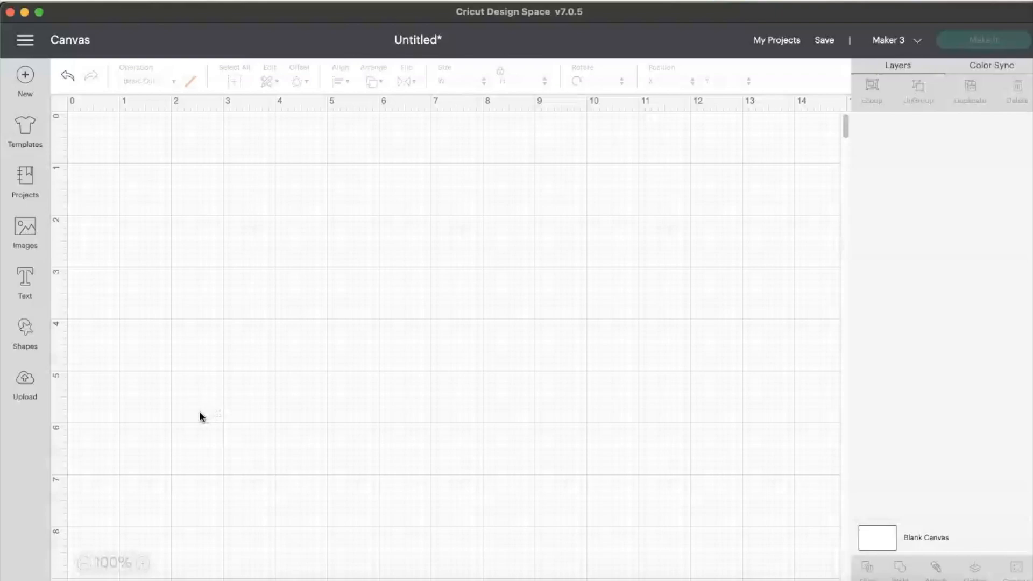
Step: In Cricut Design Space, upload the image xoxo yall2.svg from Documents and add it to the canvas
click(24, 384)
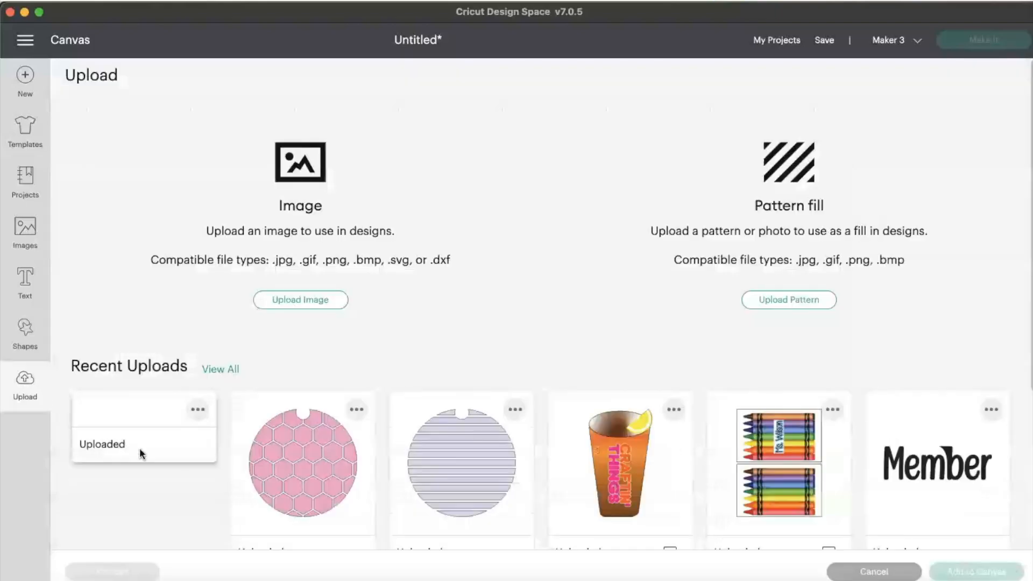
click(294, 304)
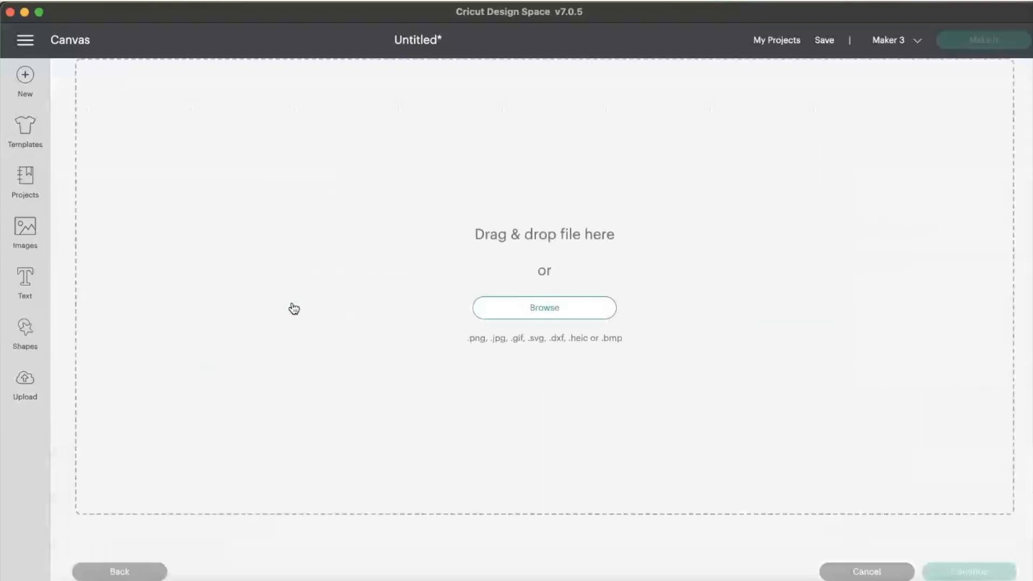
click(565, 317)
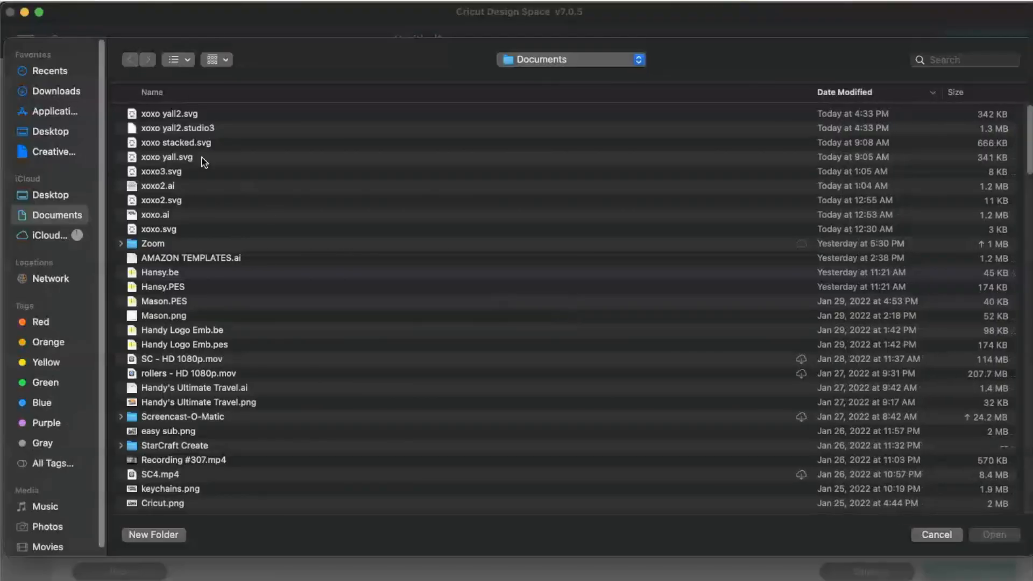
double_click(184, 115)
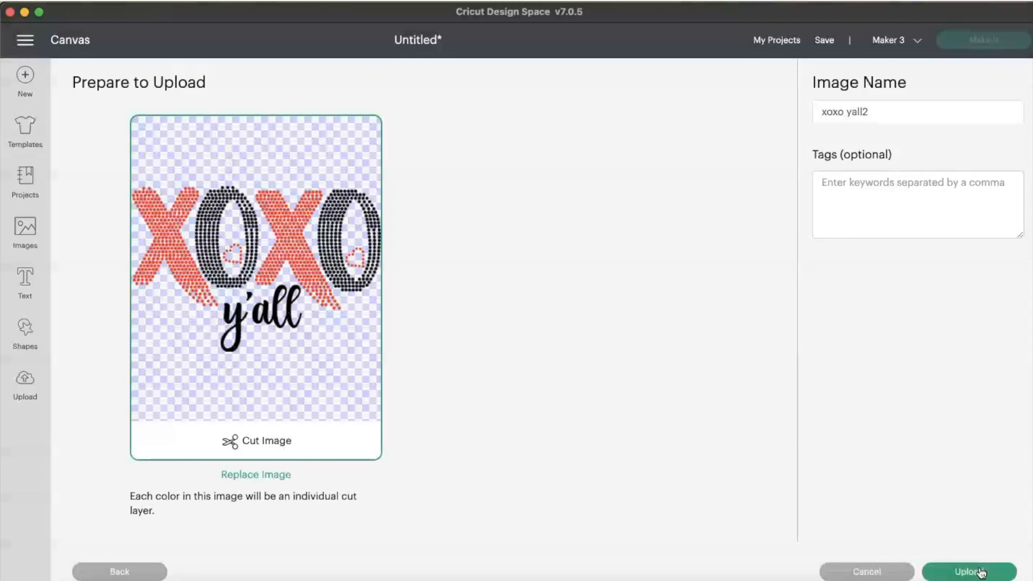
click(979, 572)
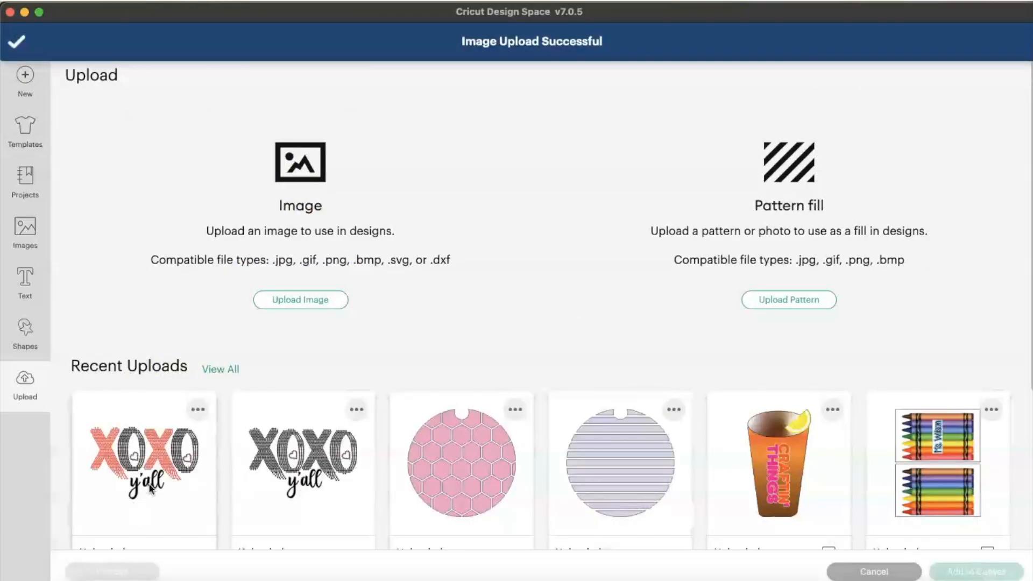
click(152, 488)
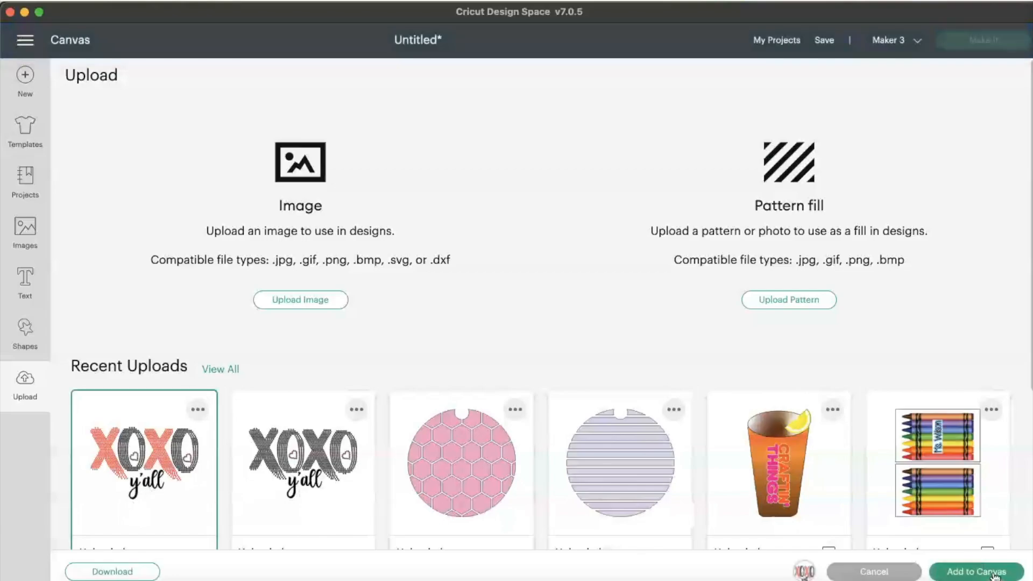
click(994, 574)
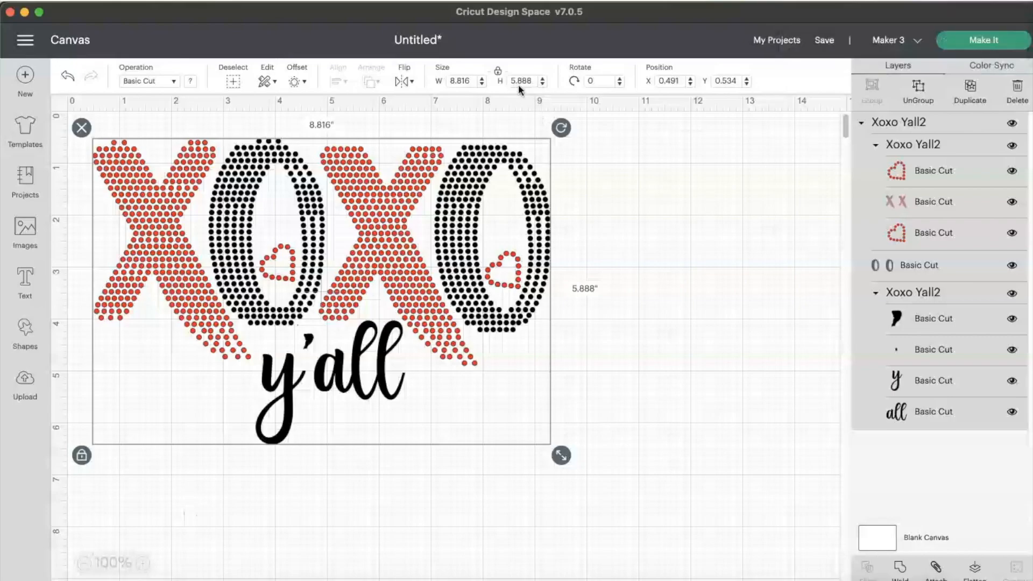
Step: Resize the design to 11.893 in wide, unlock its proportions, set the height to 7.982 in, and deselect it
click(466, 80)
text(11)
text(.813)
key(Tab)
text(7)
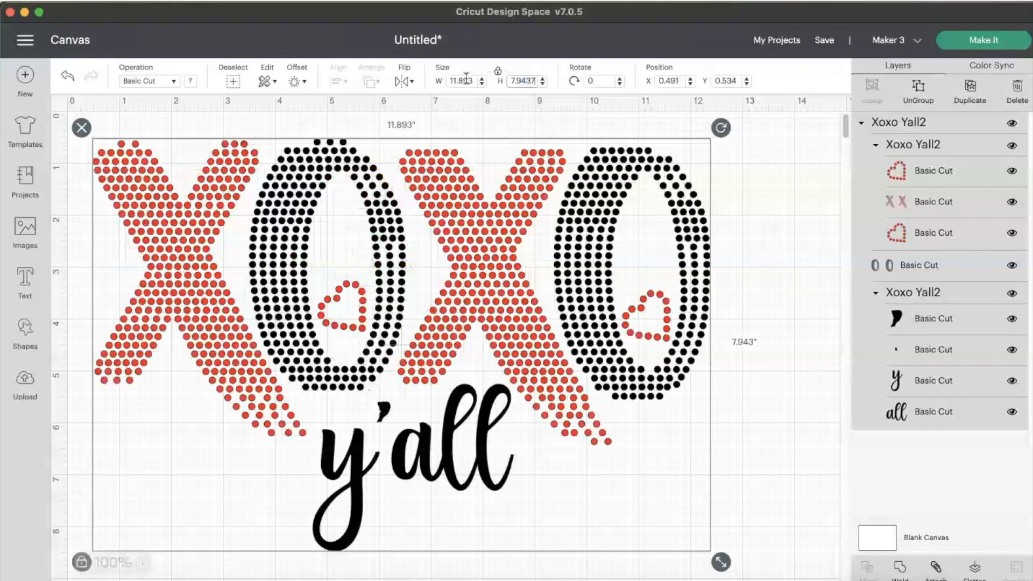
text(982)
double_click(517, 80)
key(Return)
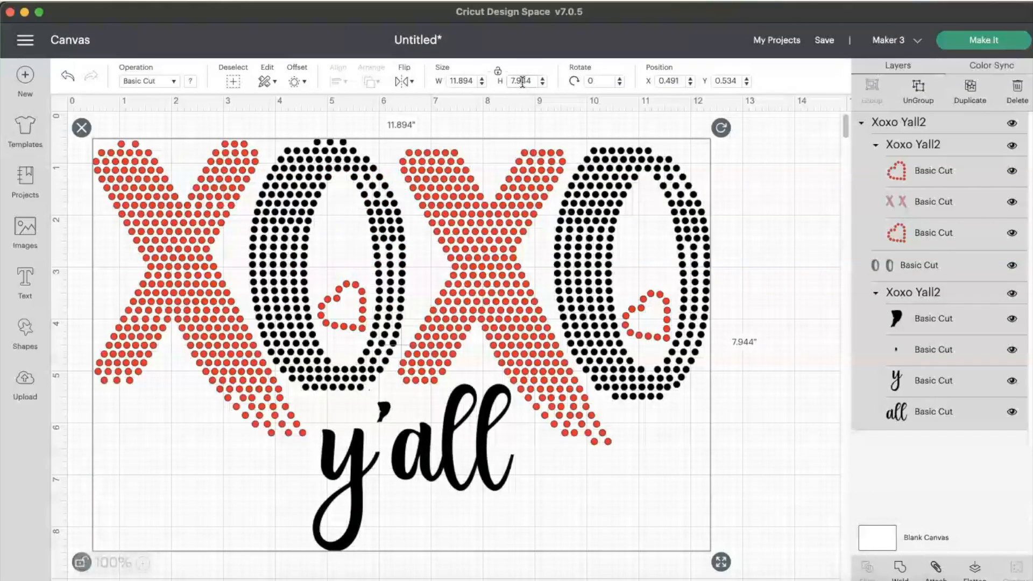
text(7.982)
key(Tab)
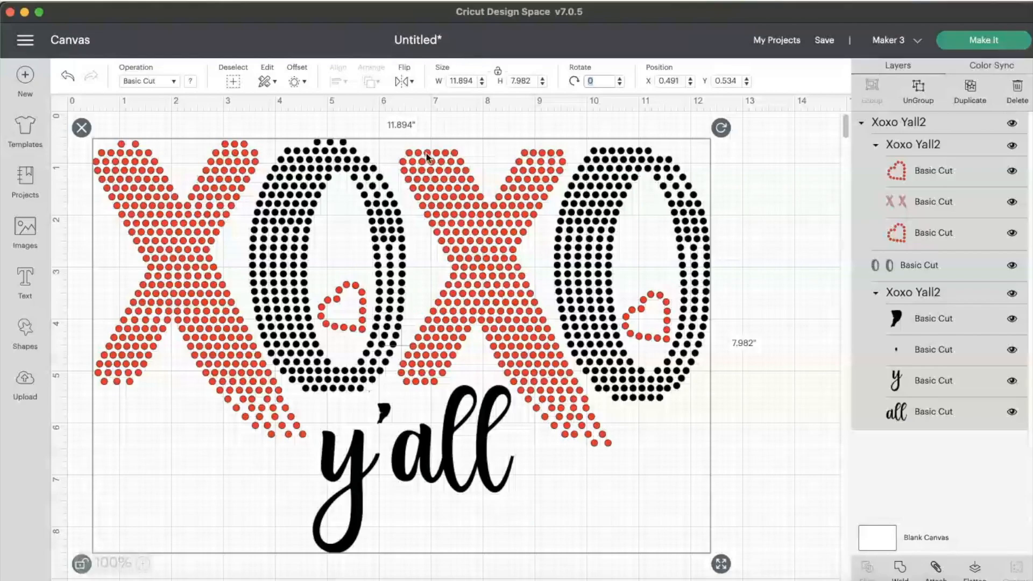
click(191, 361)
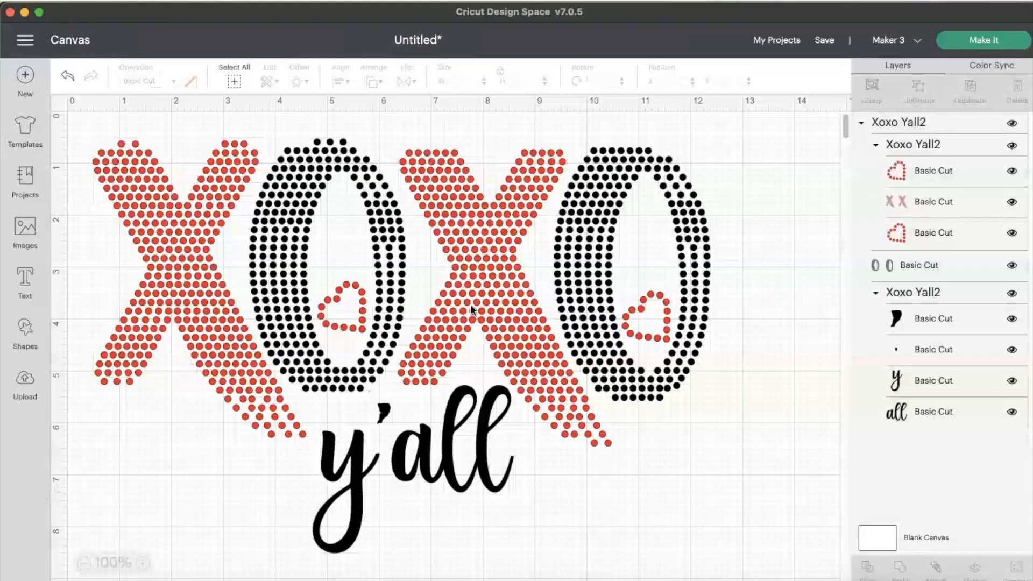
Step: Weld the two red heart layers and the red X layer into one layer
click(907, 175)
shift+click(911, 213)
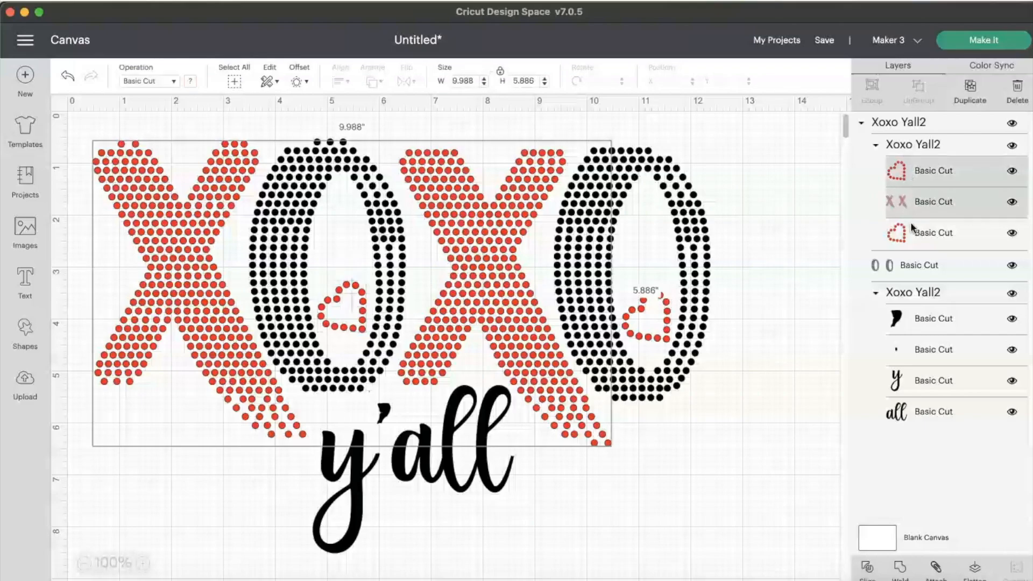
shift+click(909, 236)
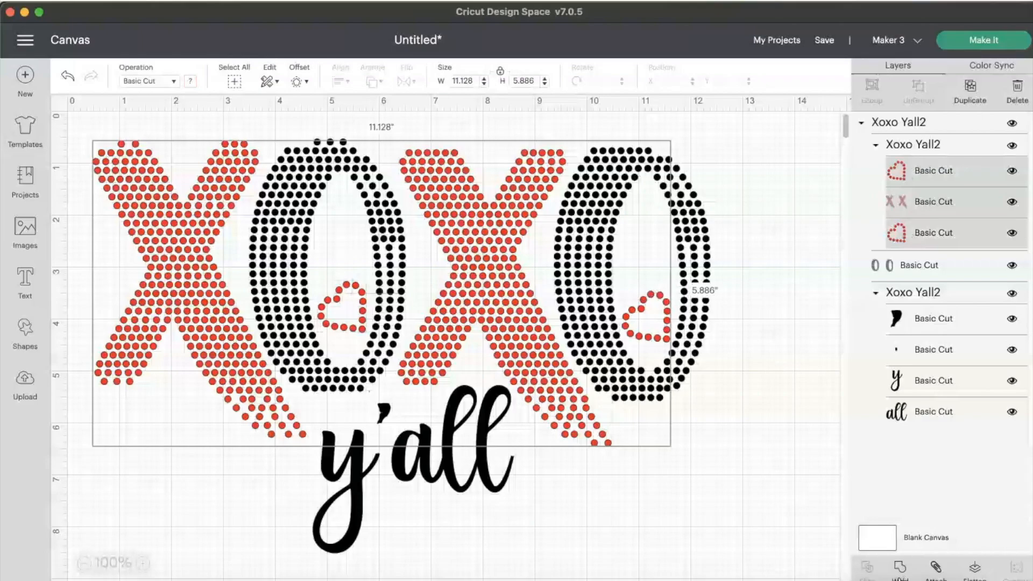
click(899, 570)
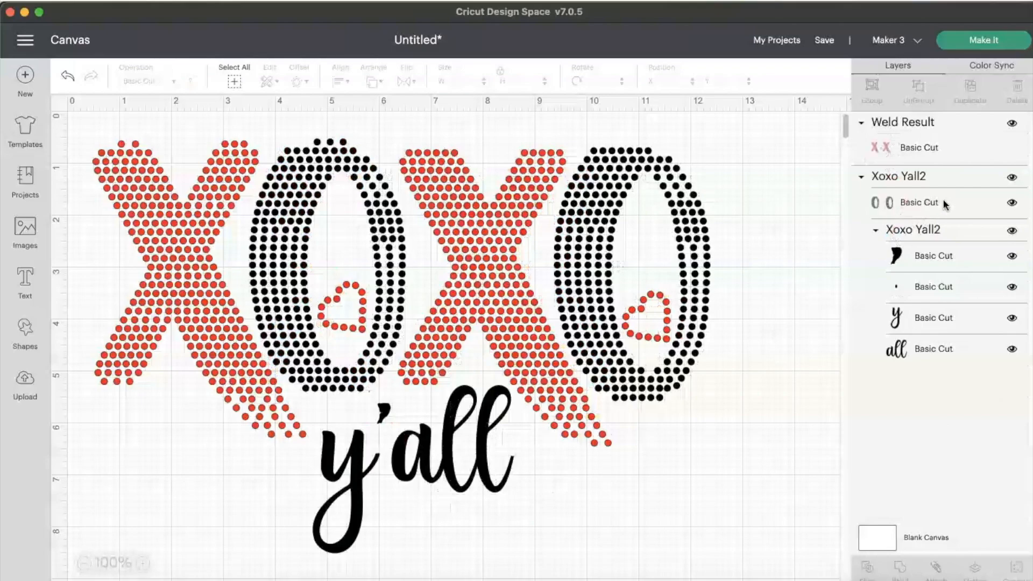
Step: Weld the apostrophe, the small dot, the y and the "all" layers into a single "y'all" layer
click(921, 261)
shift+click(923, 288)
shift+click(932, 331)
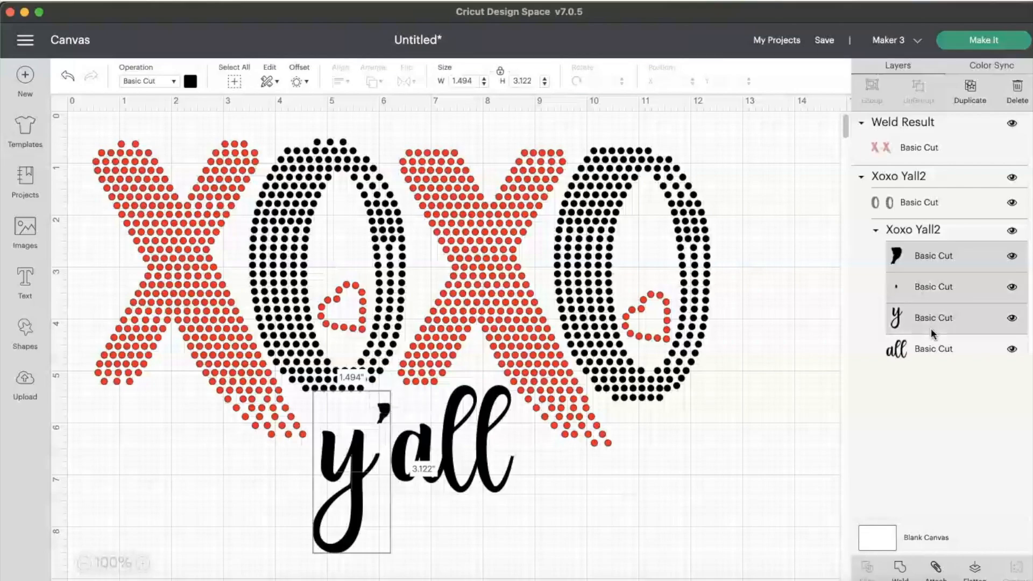
shift+click(935, 350)
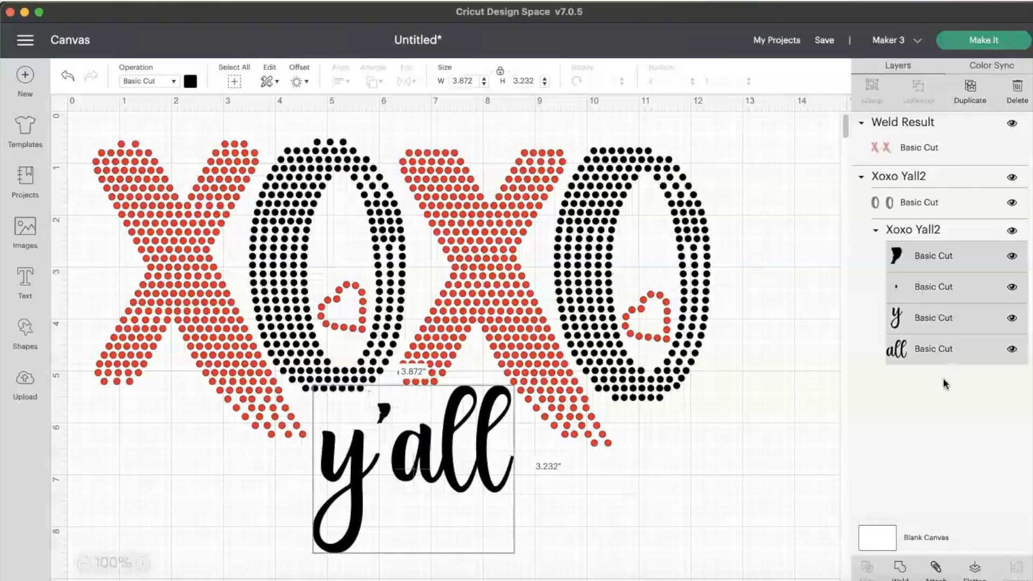
click(902, 575)
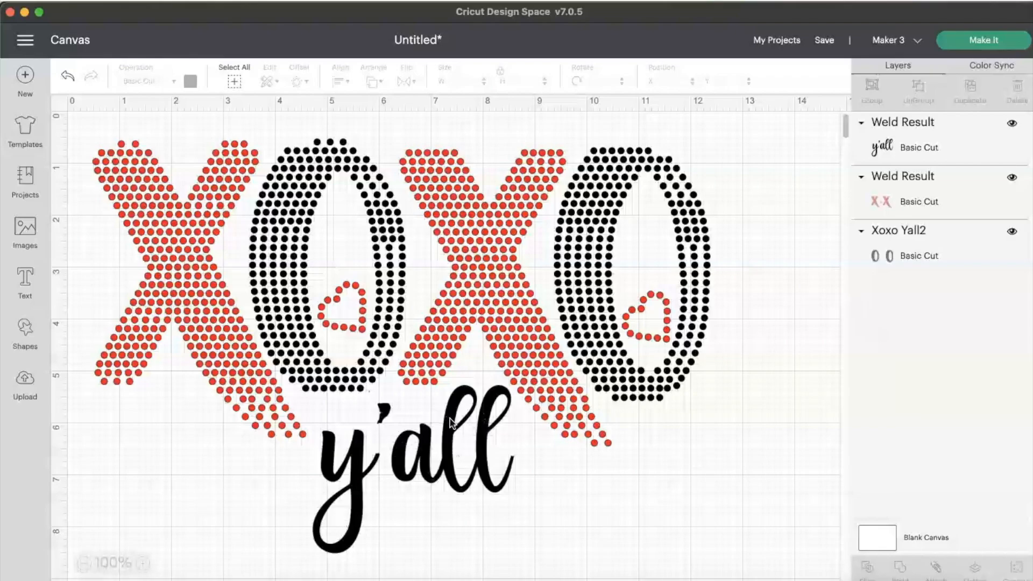
Step: Send the project to cutting preparation and choose On Mat as the loading method for all materials
click(995, 41)
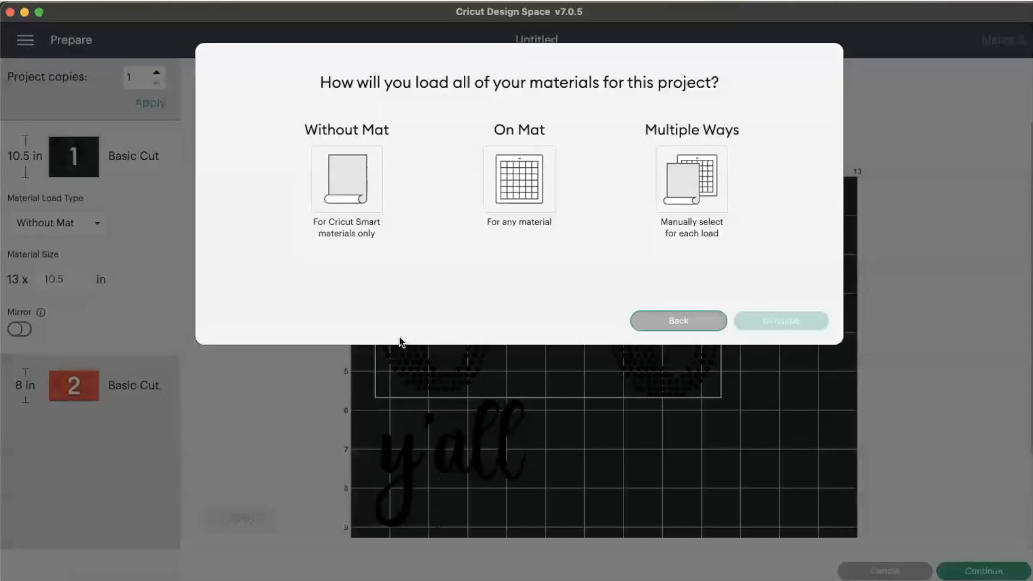
click(530, 185)
click(789, 321)
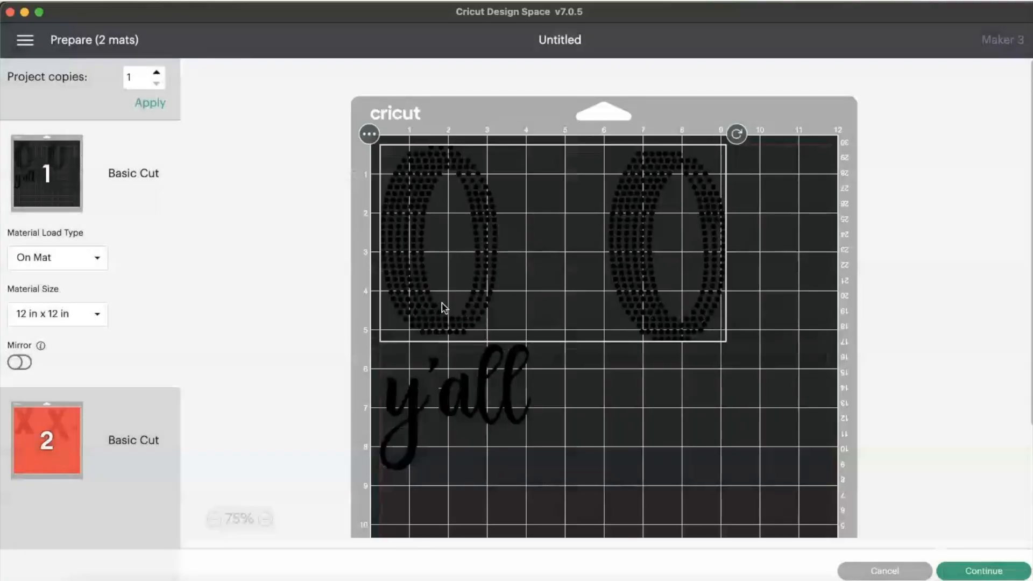
Step: Move the "y'all" lettering from the first mat to a new mat with black (#000000) as its material color
click(493, 408)
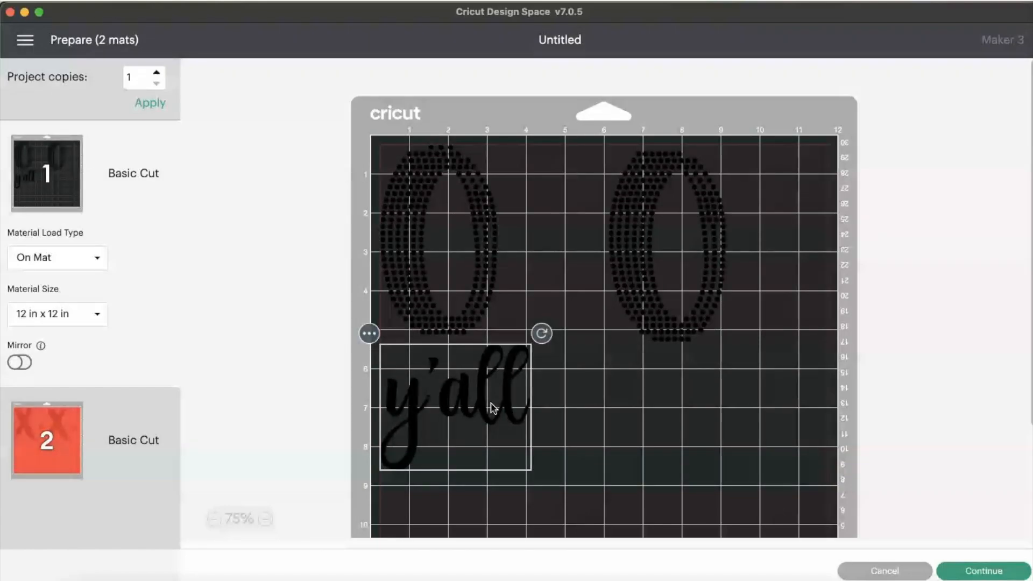
click(370, 335)
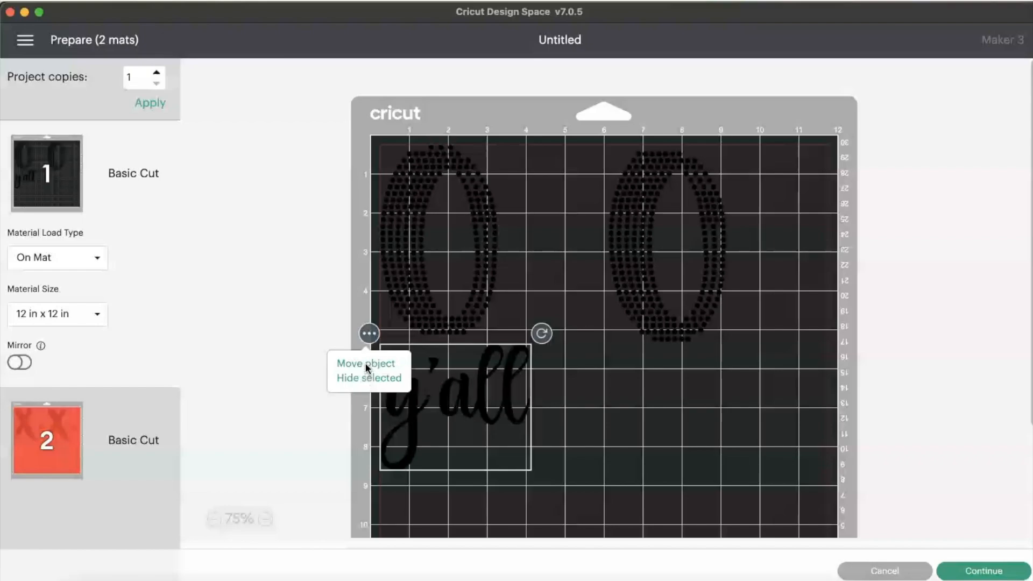
click(366, 362)
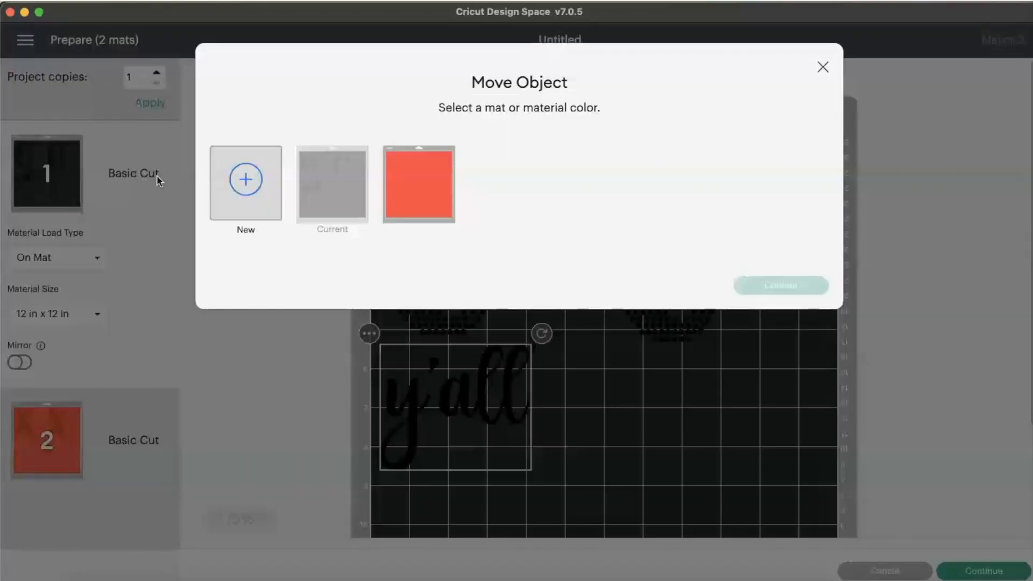
click(249, 182)
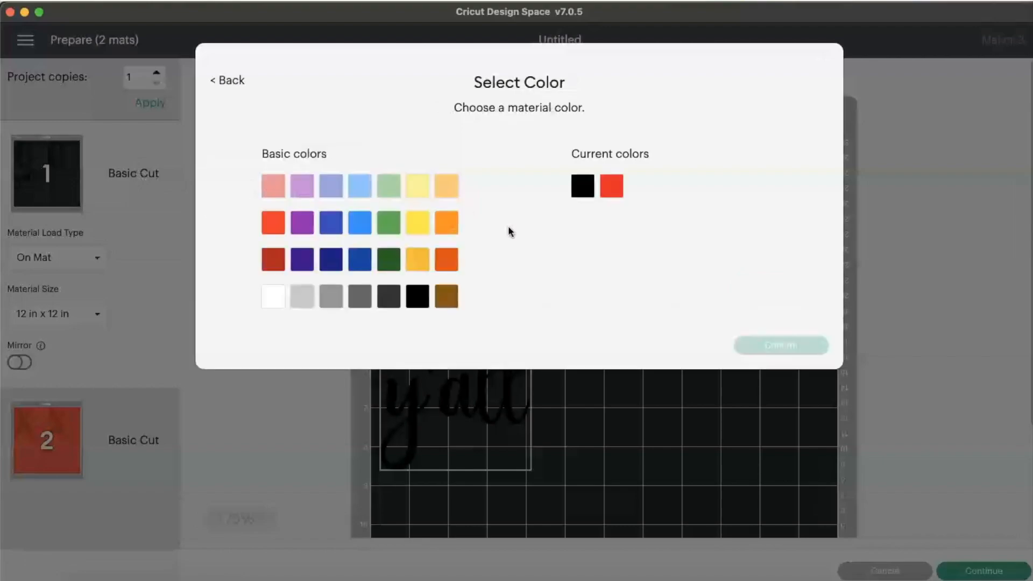
click(581, 189)
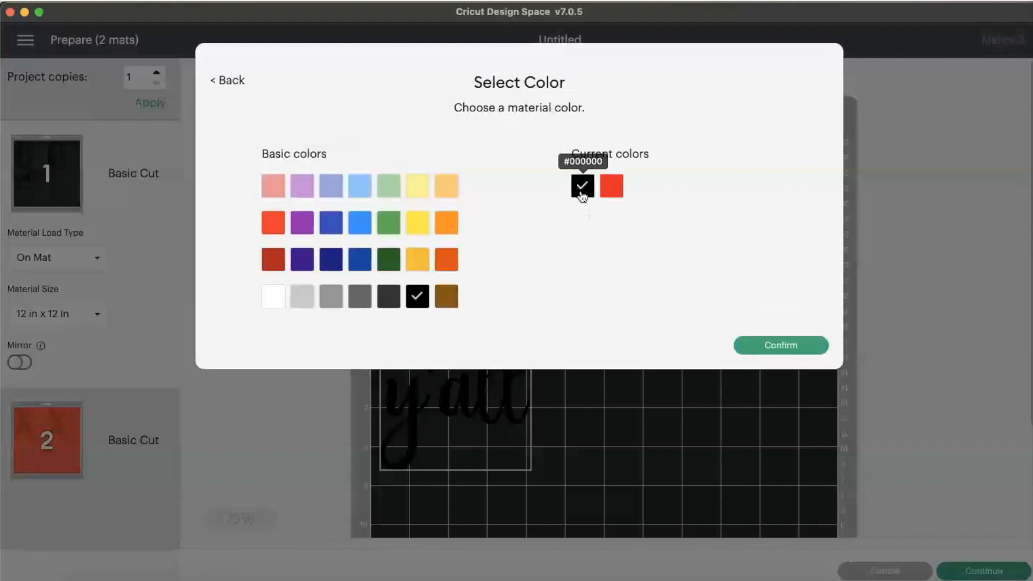
click(776, 351)
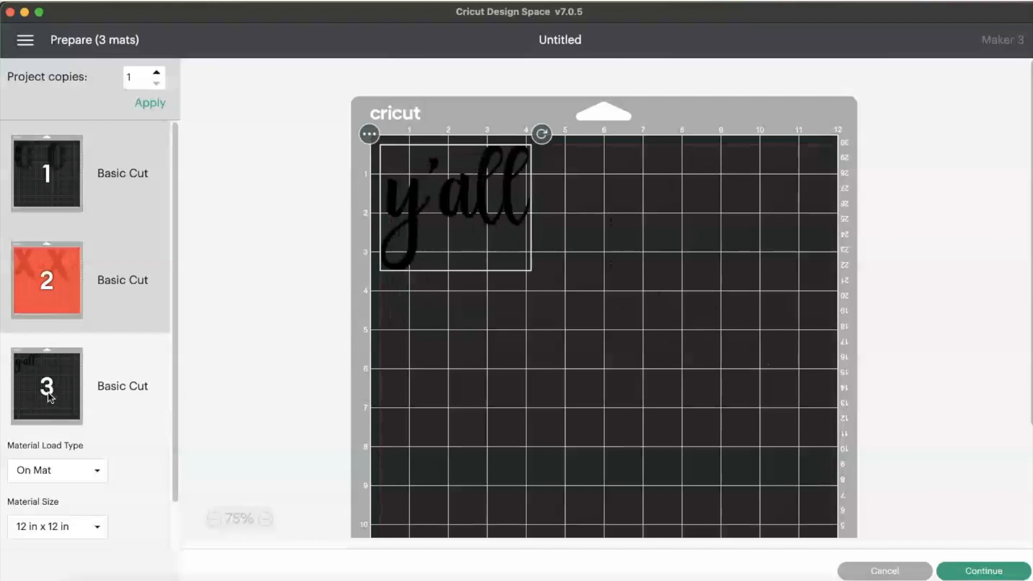
Step: Check the layout of mat 1 with the two black Os and continue to the Make stage
click(667, 301)
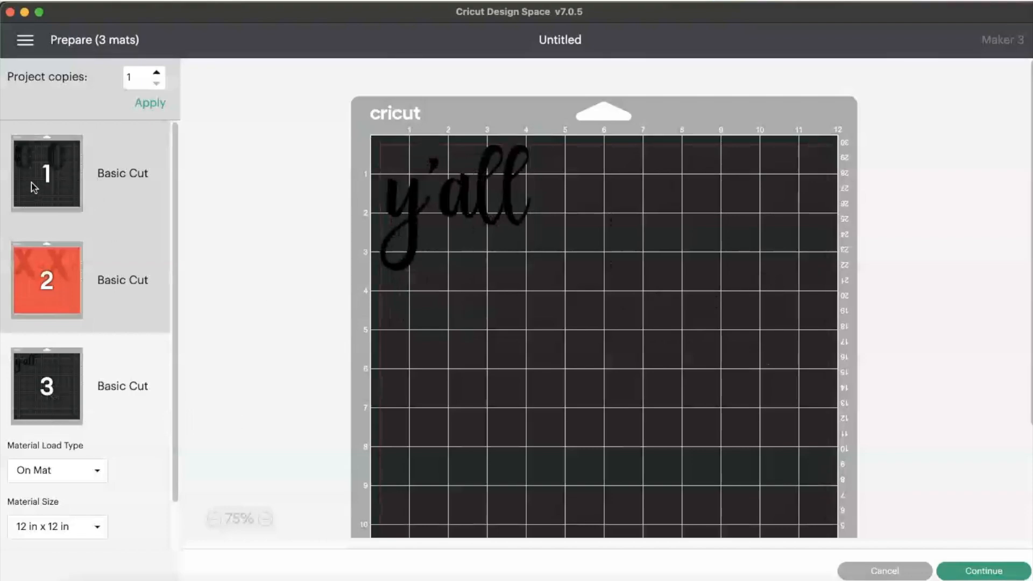
click(49, 200)
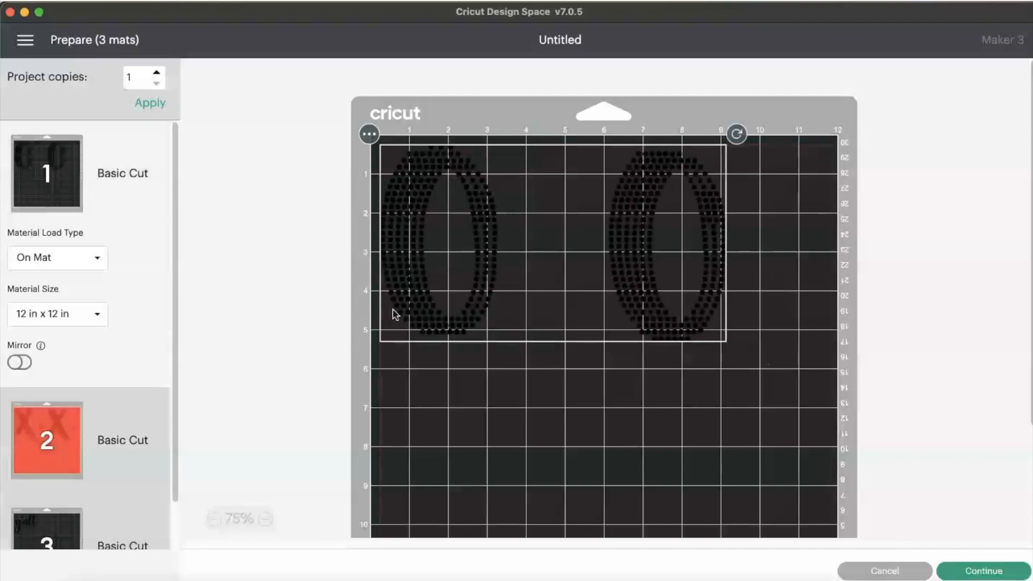
click(985, 572)
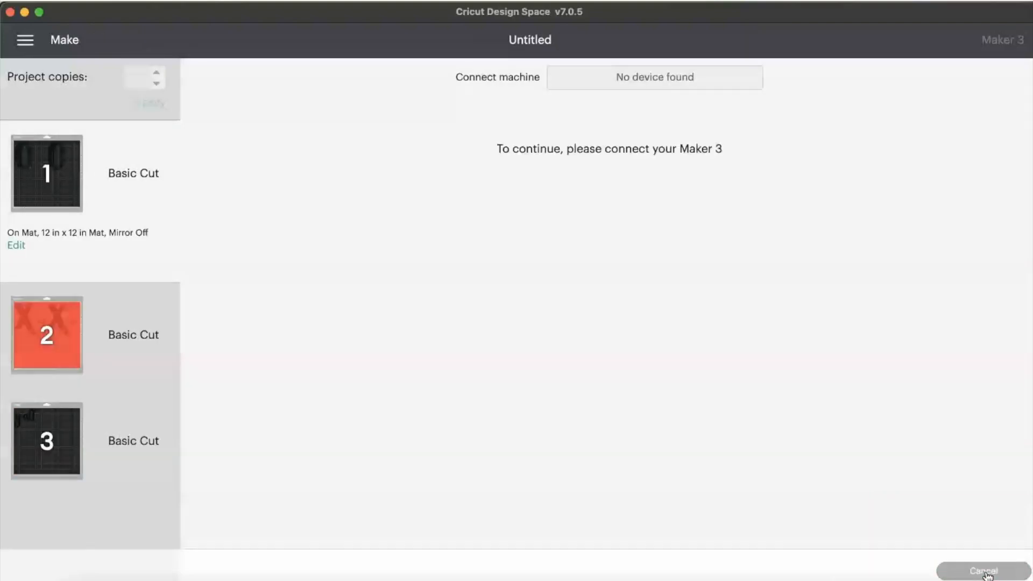
Step: Connect the Maker 3 : 0012 Bluetooth machine and open the custom material settings
click(734, 78)
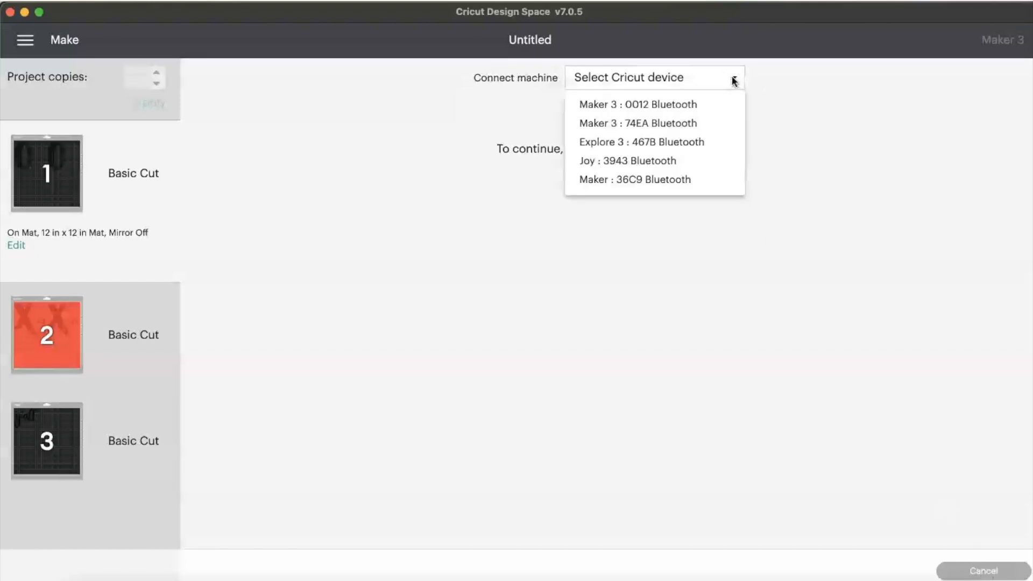
click(692, 107)
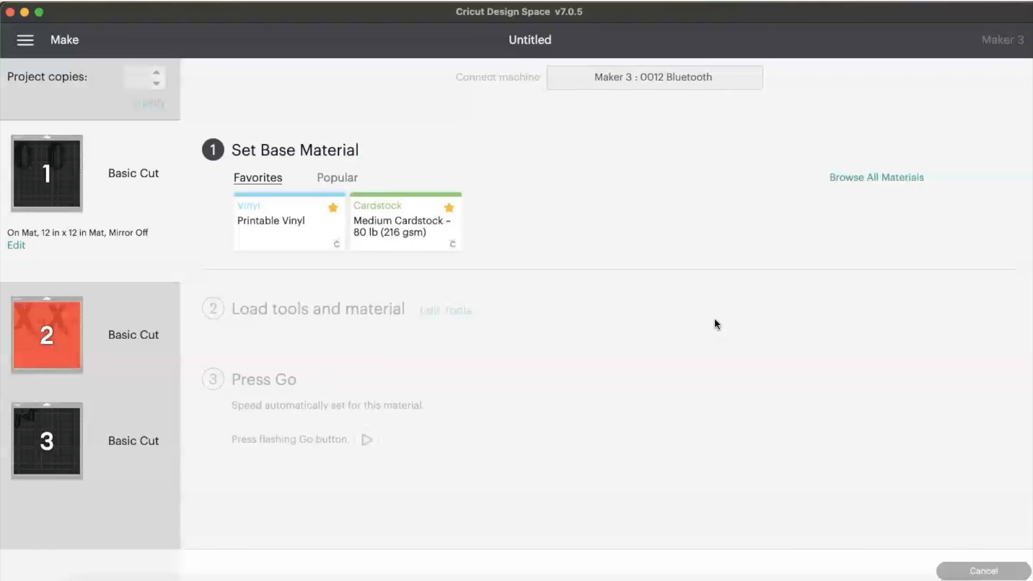
click(855, 179)
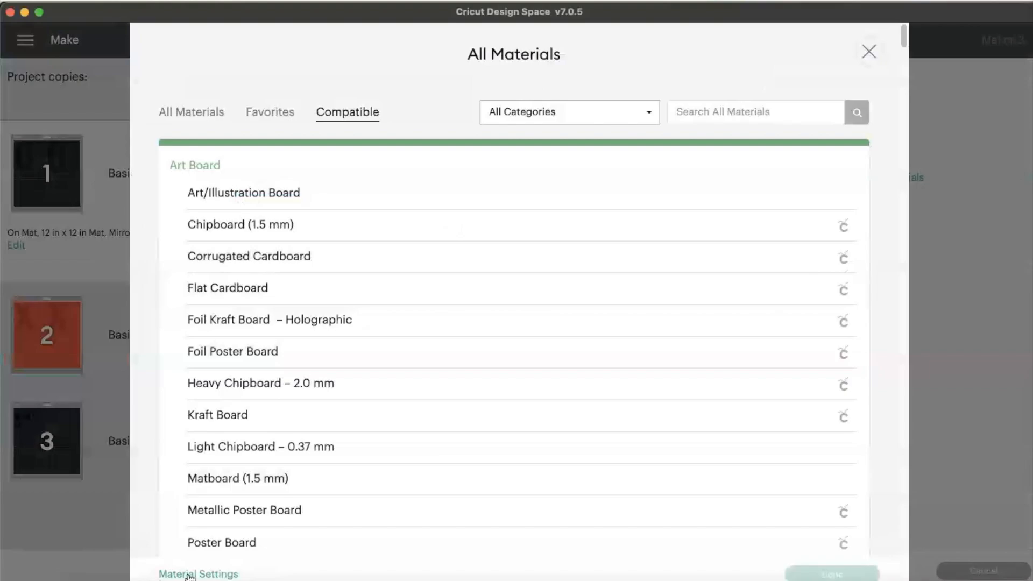
click(190, 574)
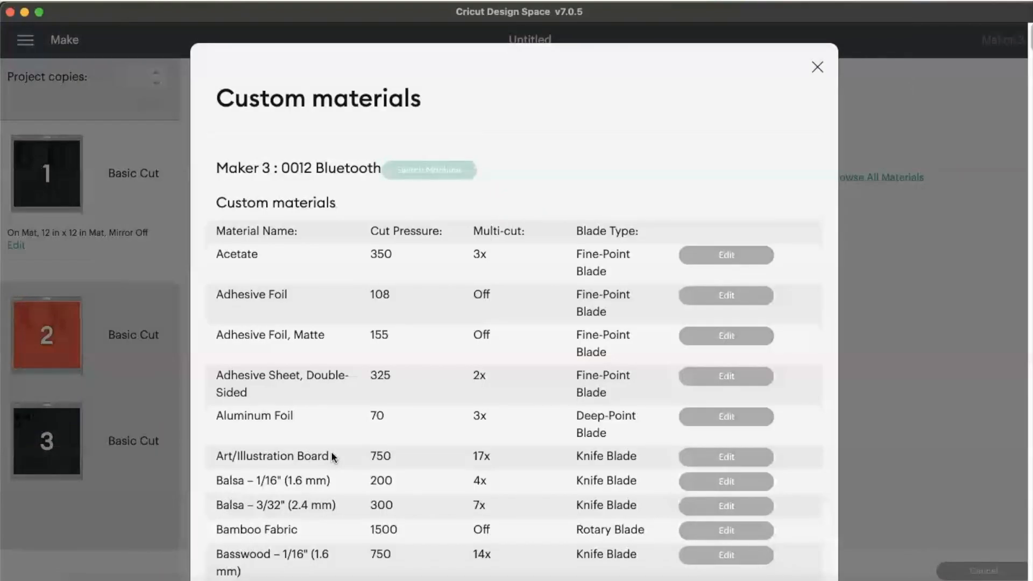
Step: Add a new custom material named Rhinestone Flock and save it
scroll(331, 455, down, 20)
scroll(331, 455, down, 20)
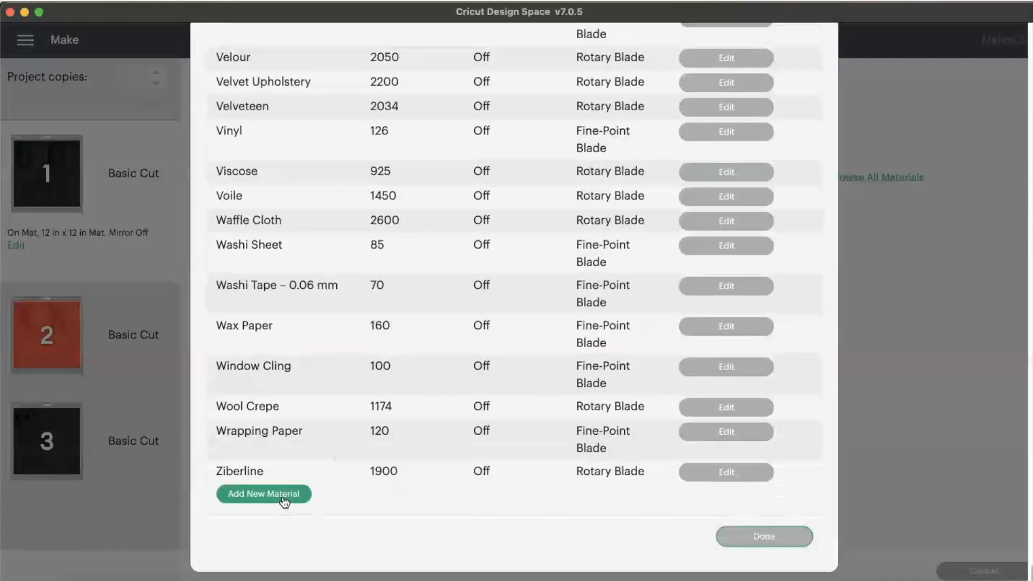
click(282, 499)
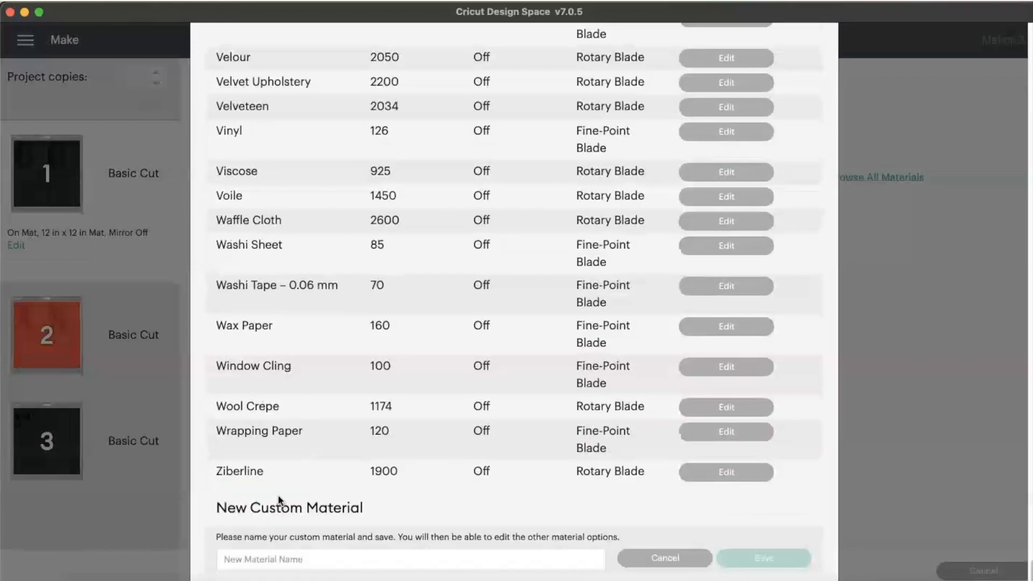
click(282, 561)
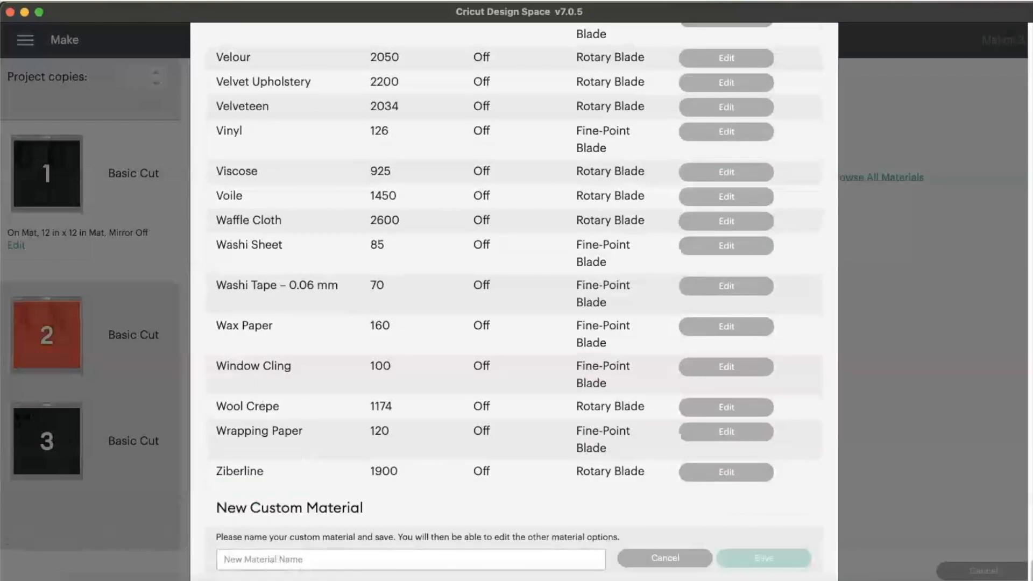
text(F)
key(BackSpace)
text(Rhinestone Flock)
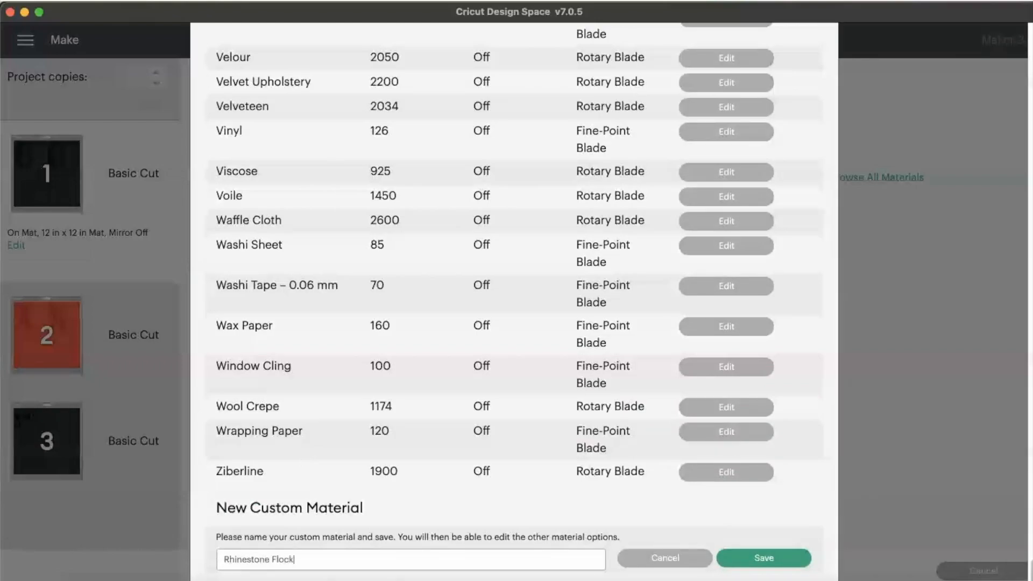
click(785, 559)
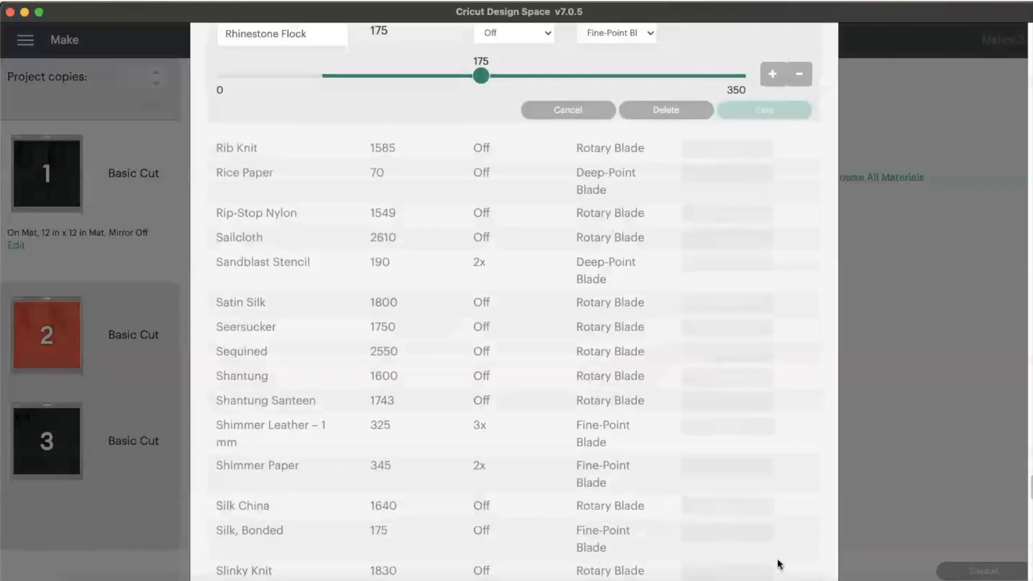
Step: Set the cut pressure of the Rhinestone Flock material to 340, save it and close the custom materials list
scroll(684, 562, up, 3)
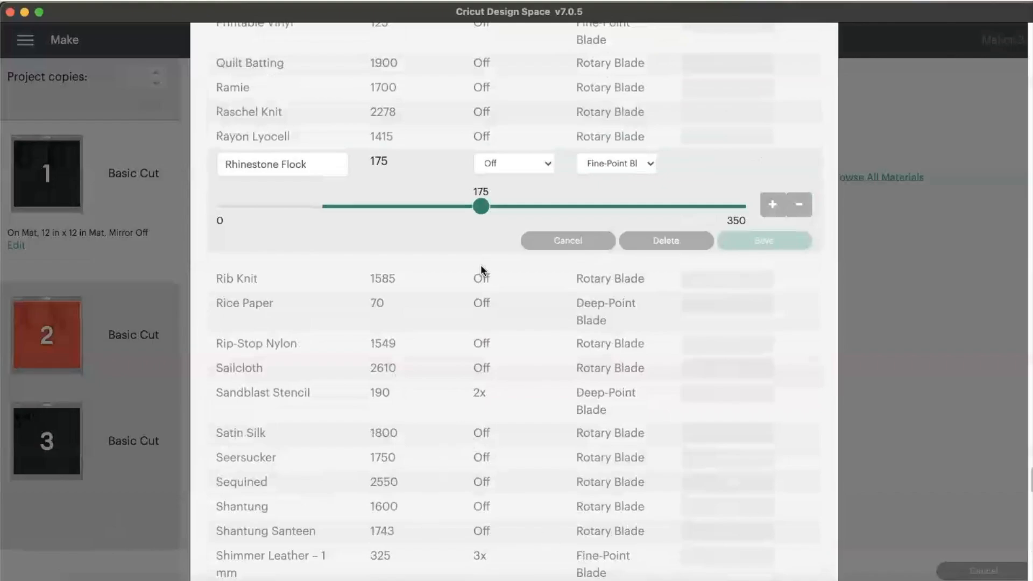
scroll(480, 254, up, 10)
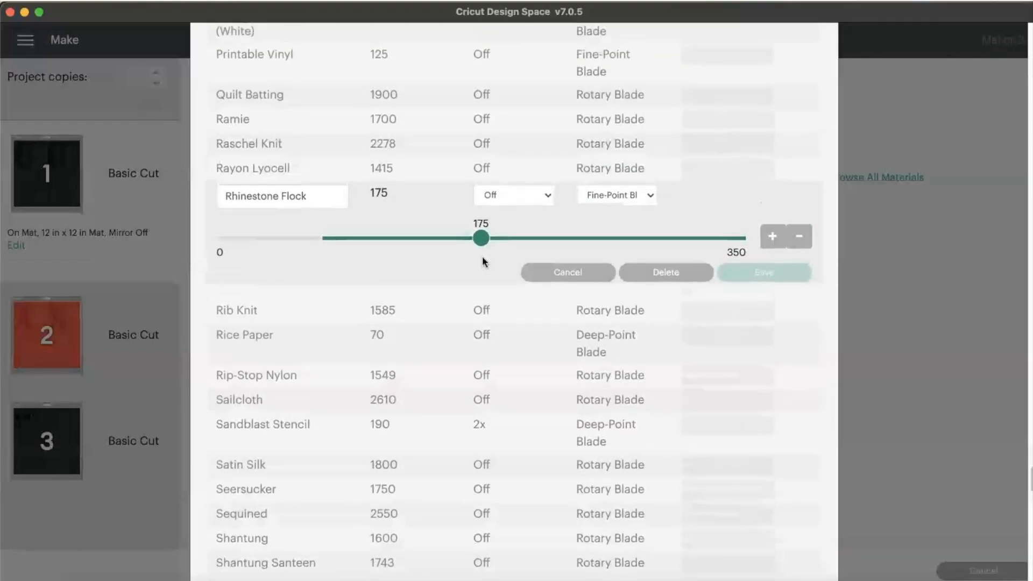
scroll(482, 257, up, 20)
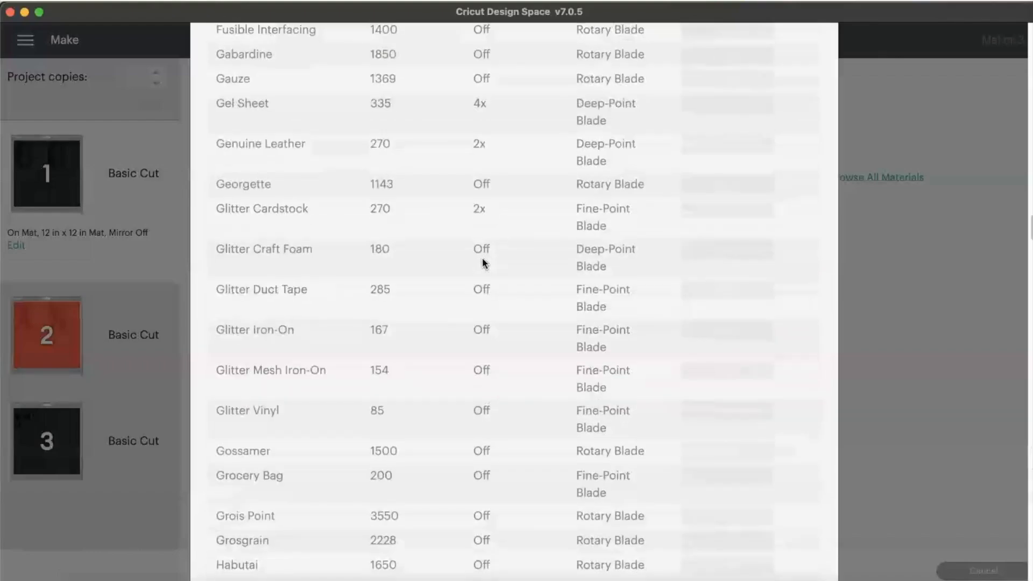
scroll(482, 264, up, 10)
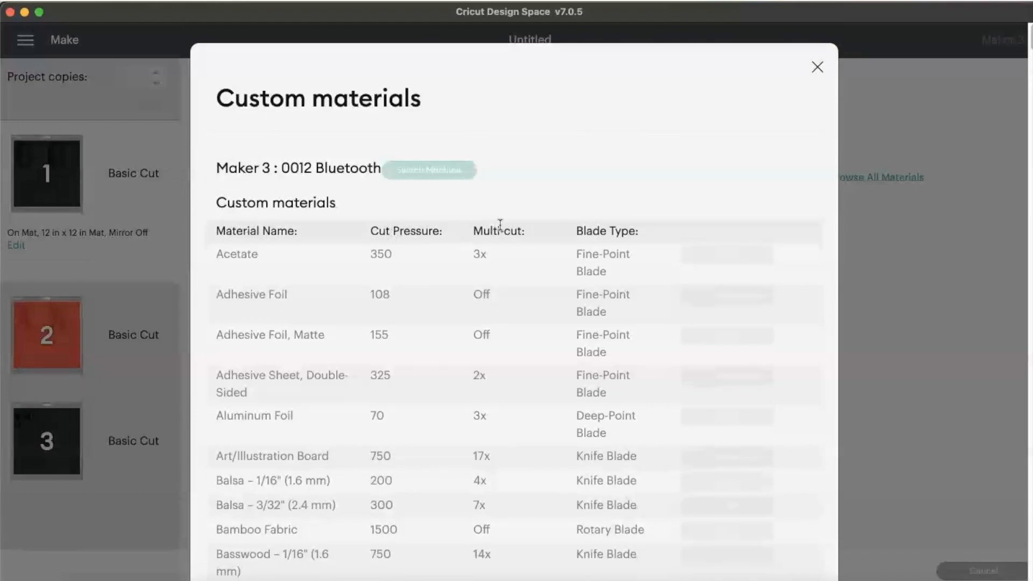
scroll(545, 375, down, 20)
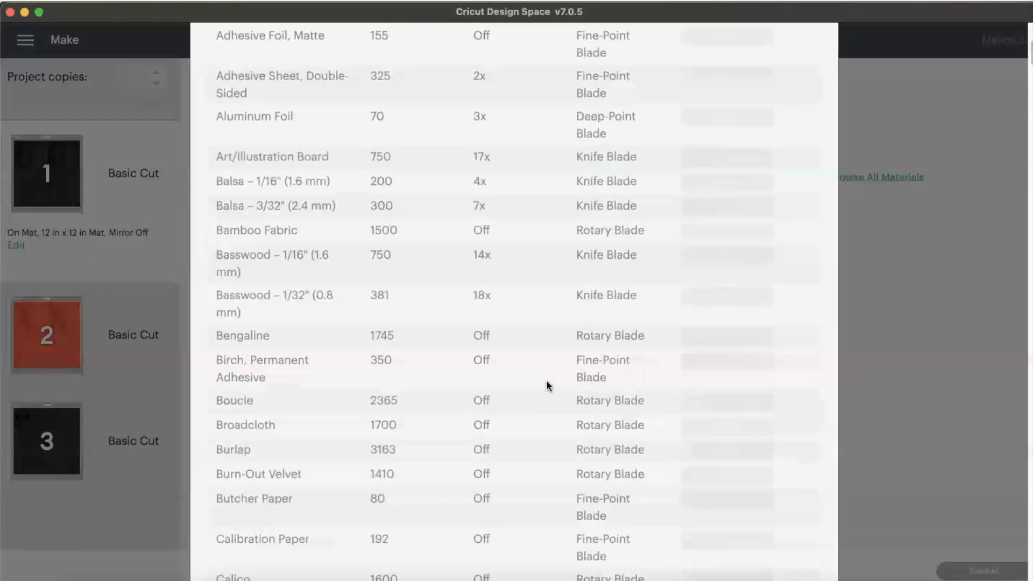
scroll(547, 382, down, 20)
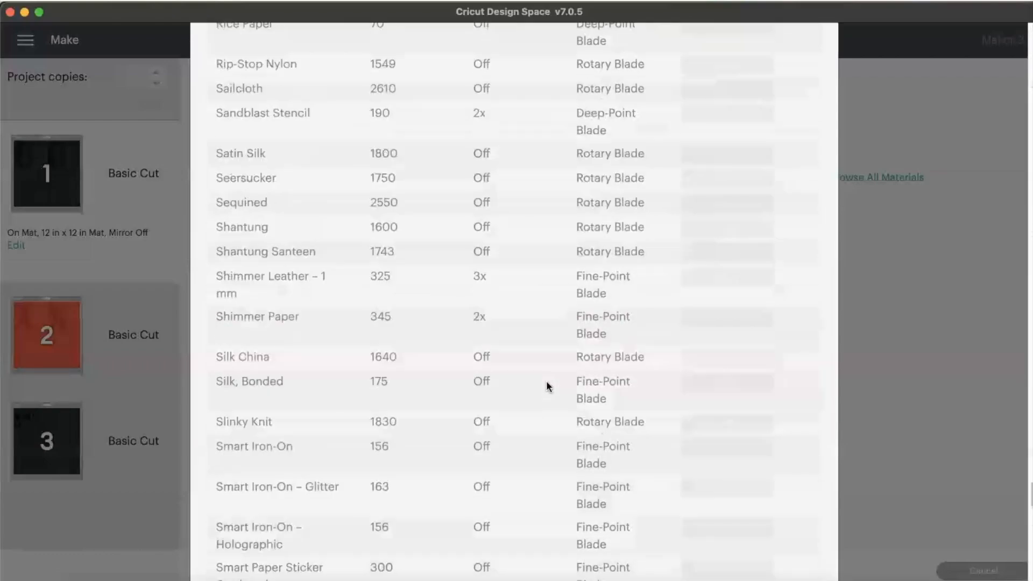
scroll(547, 387, up, 15)
scroll(547, 387, down, 2)
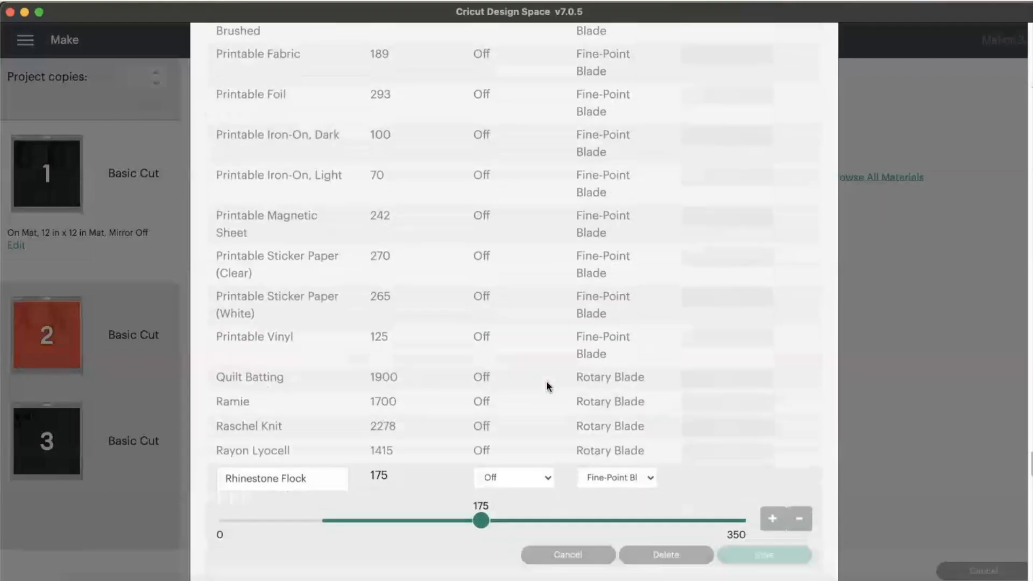
drag(483, 495, 741, 502)
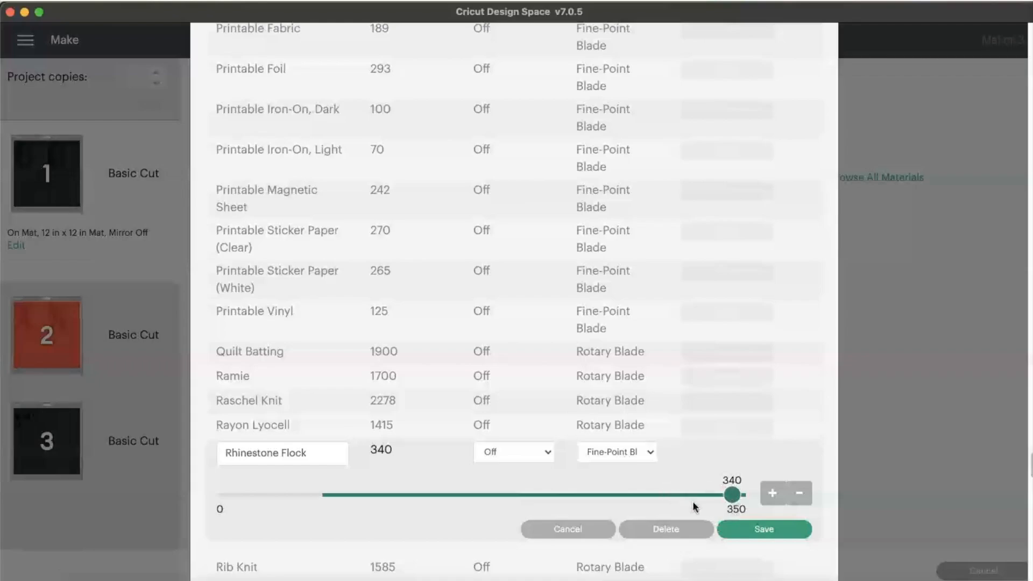
click(762, 531)
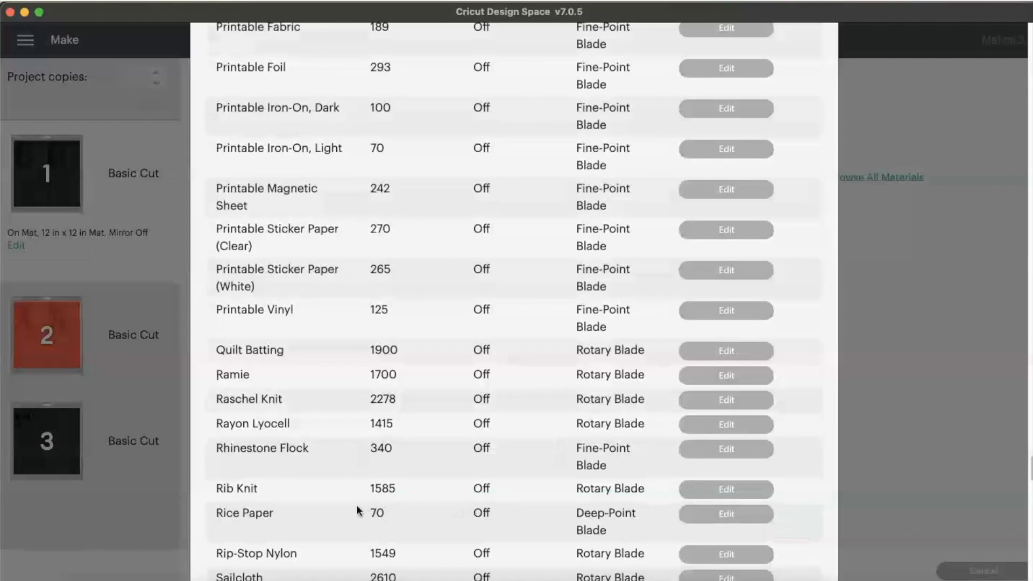
scroll(358, 507, down, 3)
scroll(357, 506, down, 20)
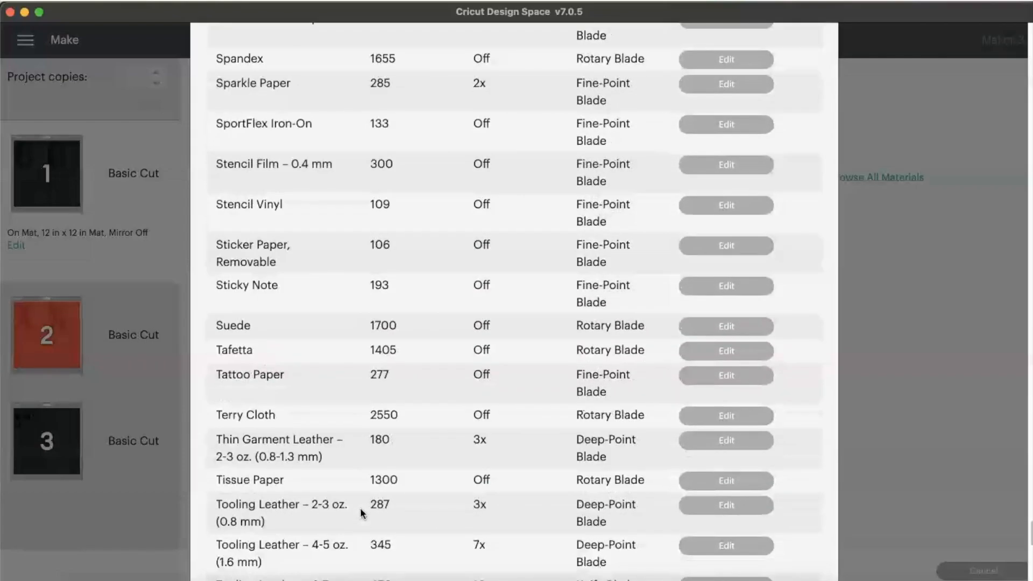
scroll(361, 513, down, 1)
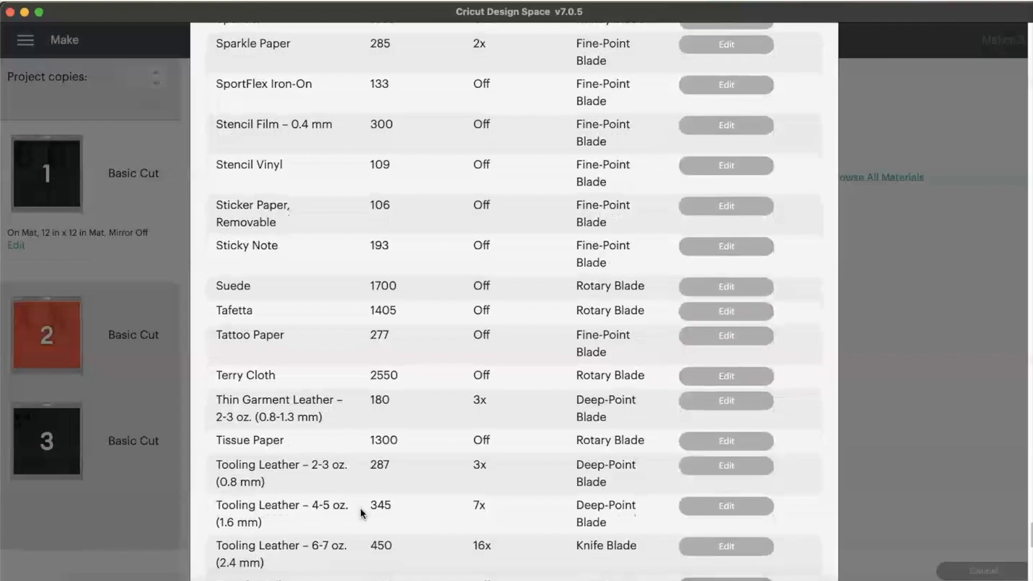
scroll(360, 508, up, 20)
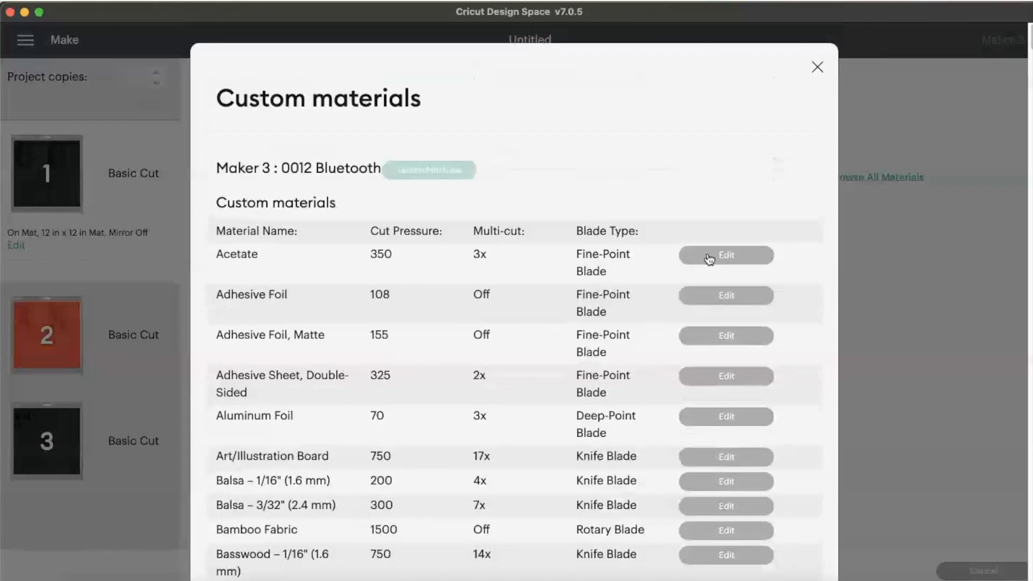
click(818, 67)
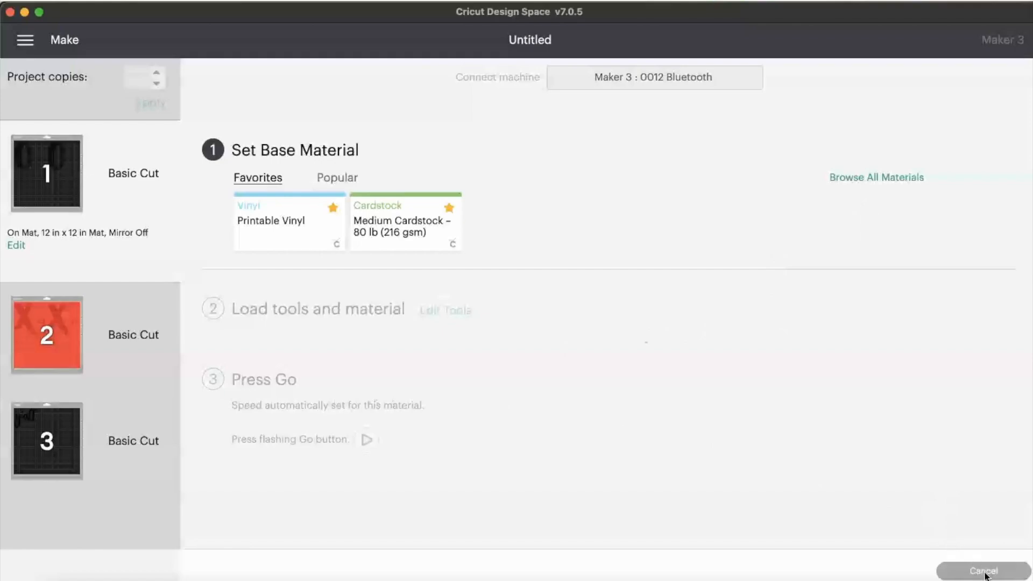
Step: Search the materials for "rhinestone", choose Rhinestone Flock as the base material for mat 1 and mark it as a favorite
click(874, 179)
click(745, 114)
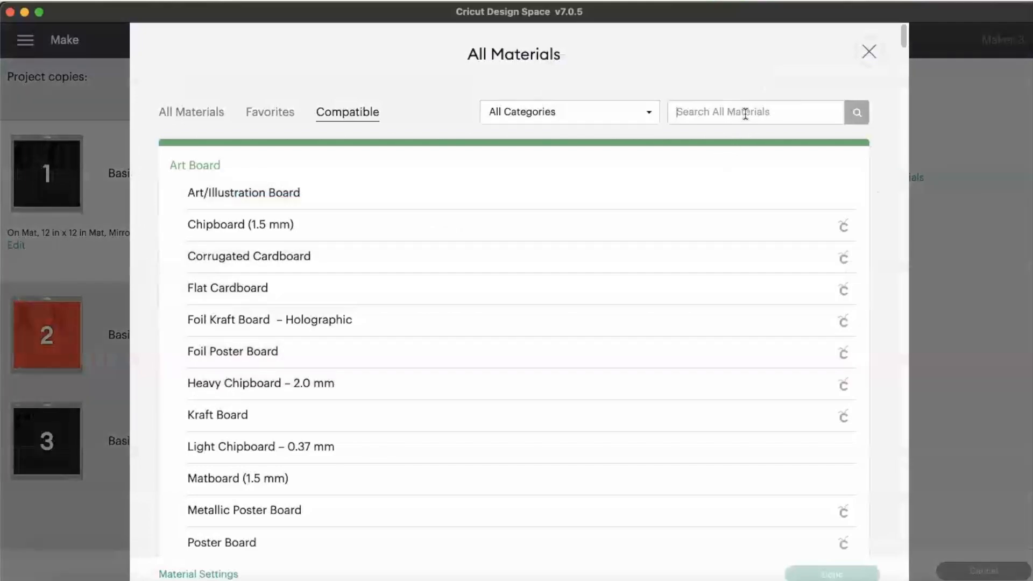
text(rhinestone)
key(Return)
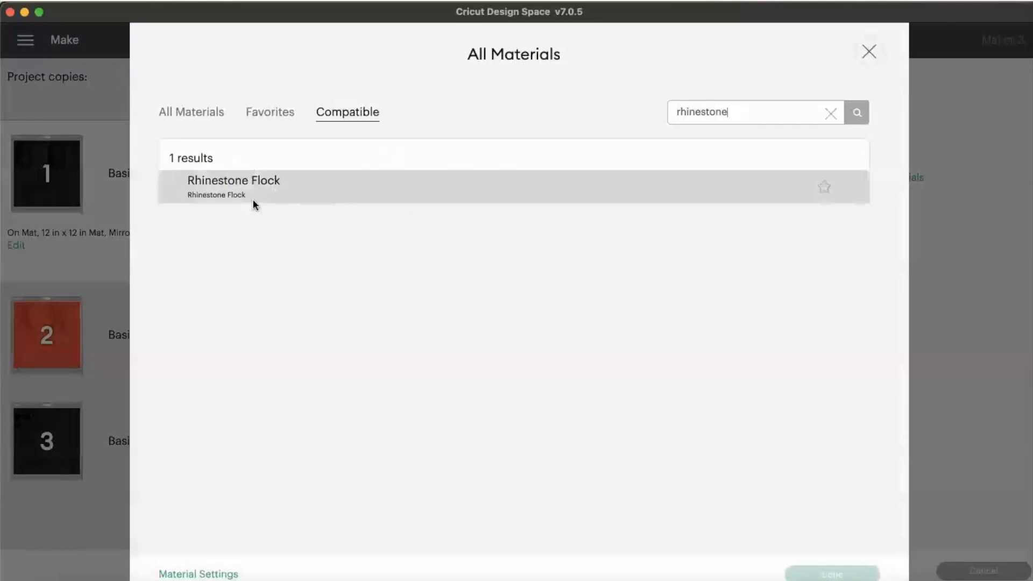
click(249, 187)
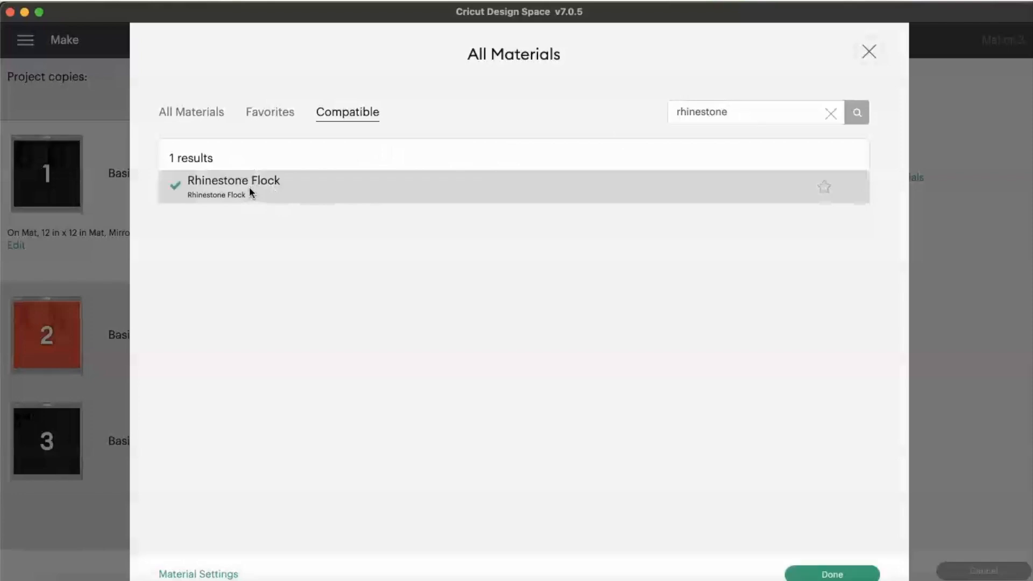
click(823, 186)
click(832, 573)
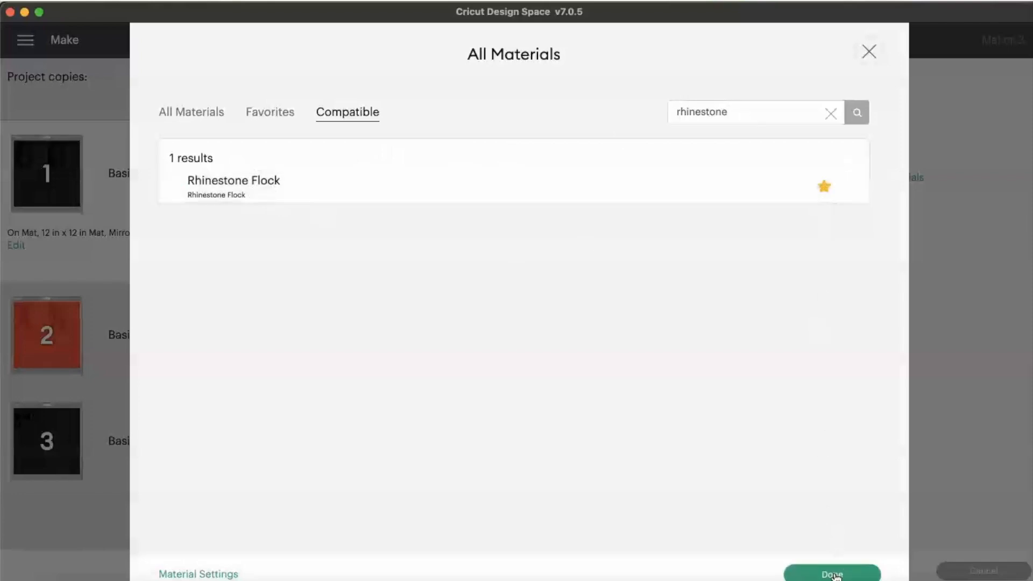